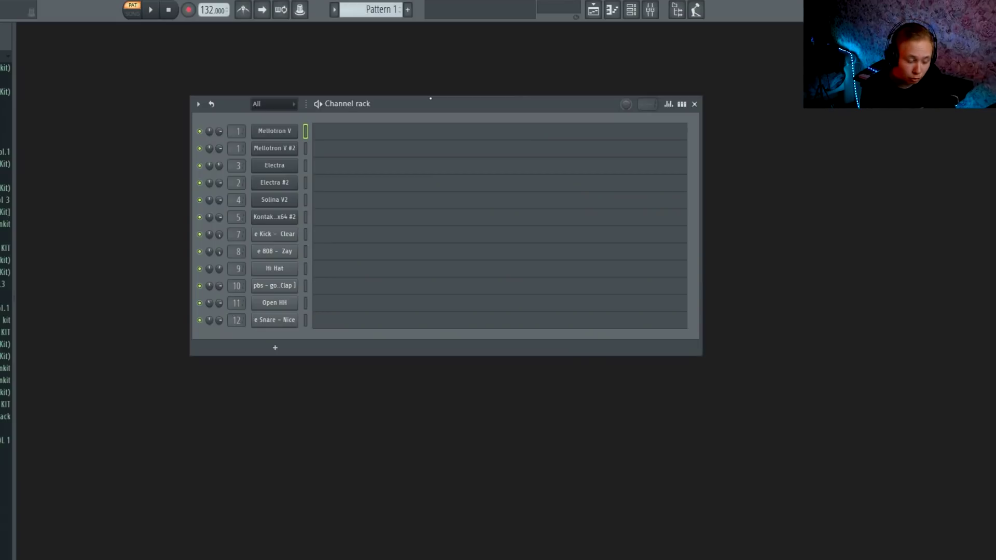
drag(431, 98, 431, 105)
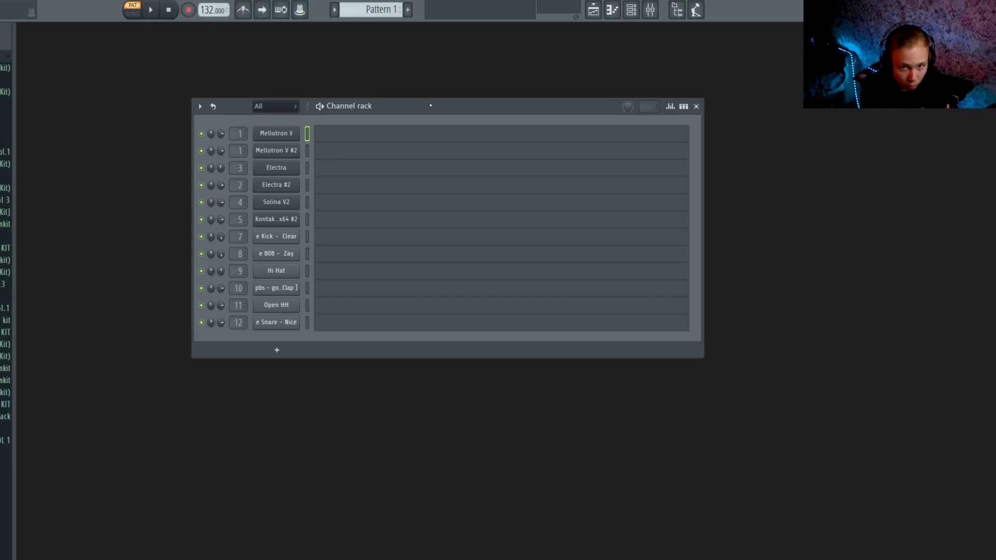
drag(431, 105, 408, 105)
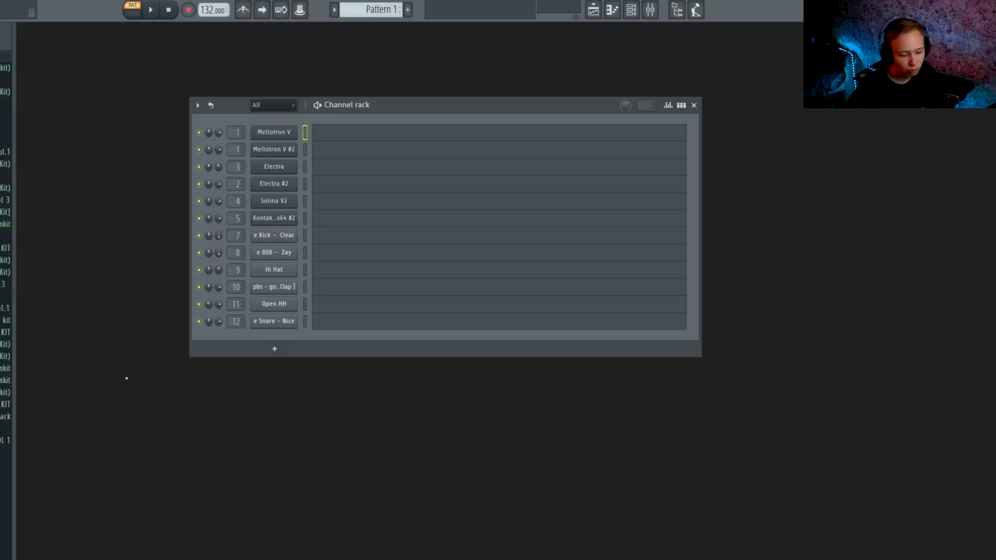
drag(402, 111, 403, 112)
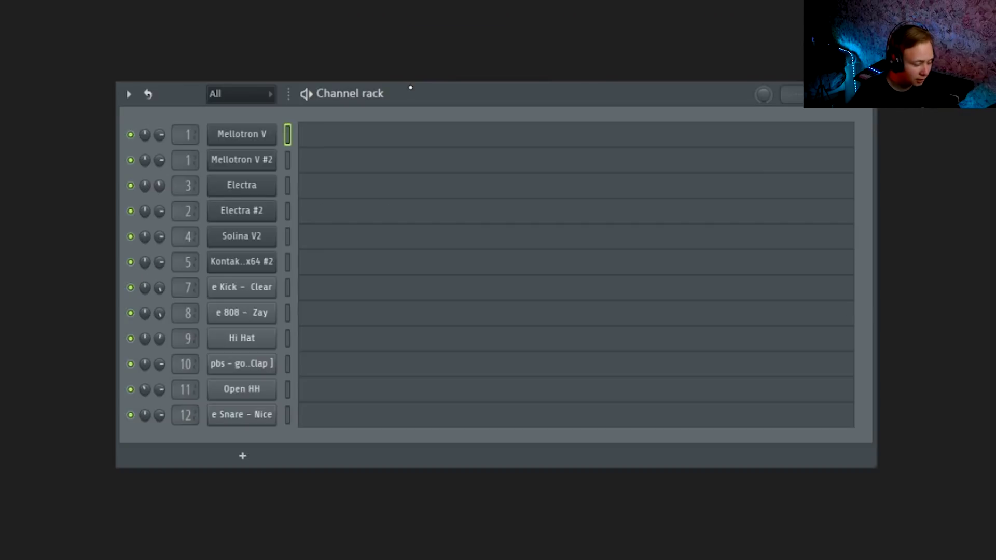
Step: Dump the last 2 minutes of the score log into the Mellotron V channel's piano roll in Pattern 1
click(262, 137)
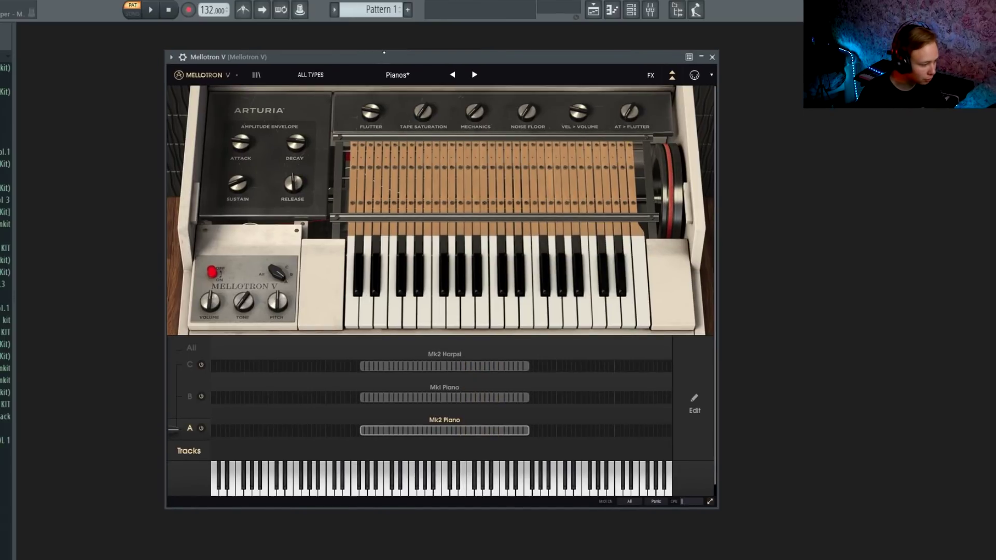
key(F7)
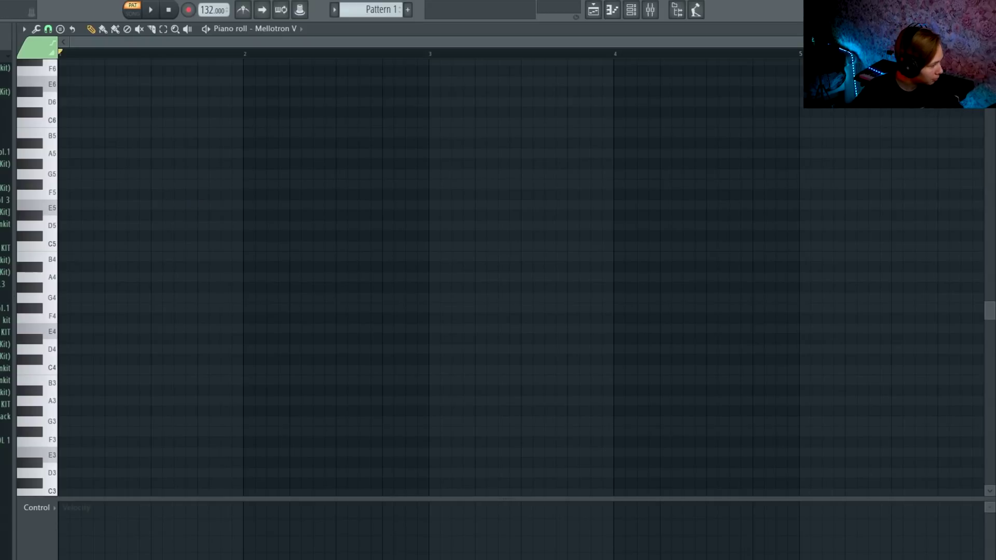
key(alt+t)
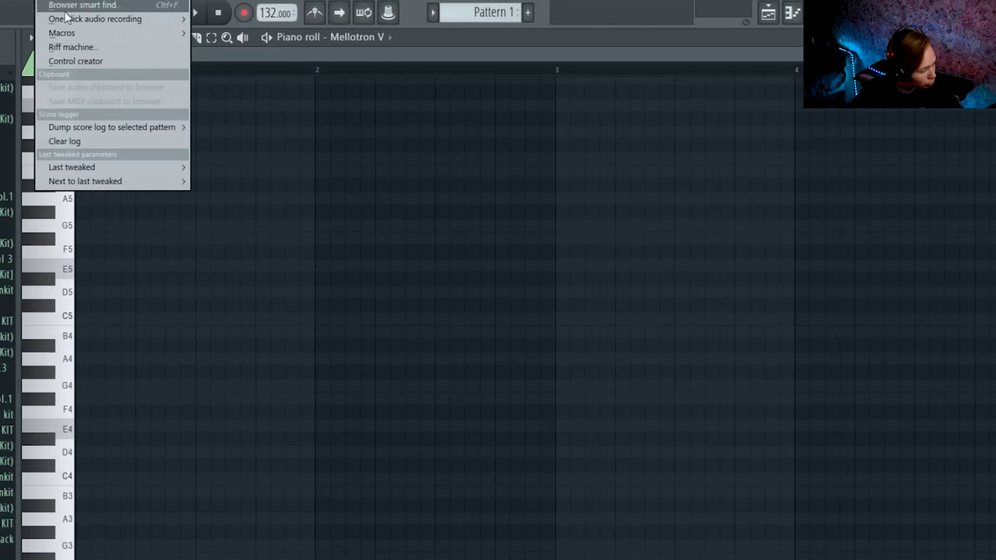
mouse_move(106, 131)
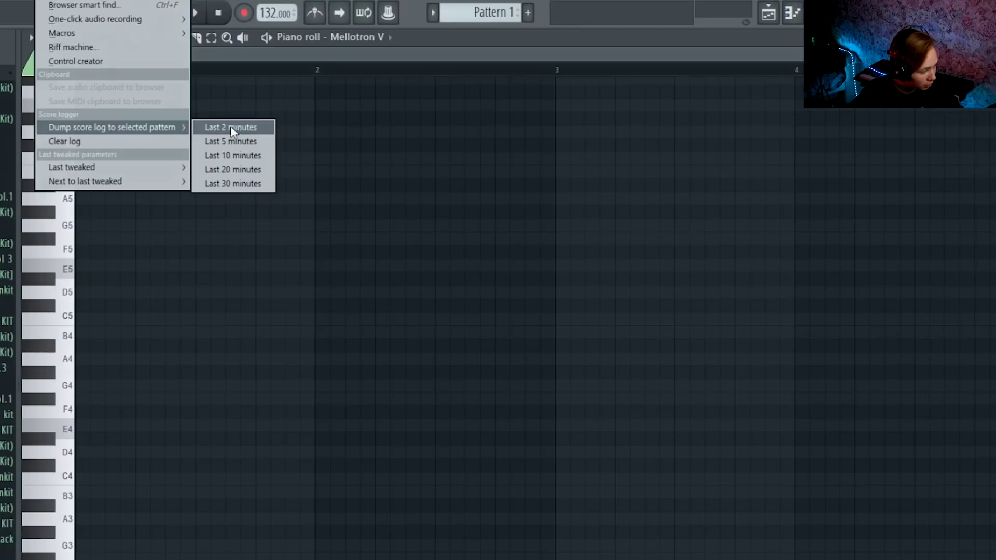
click(231, 127)
scroll(397, 194, down, 5)
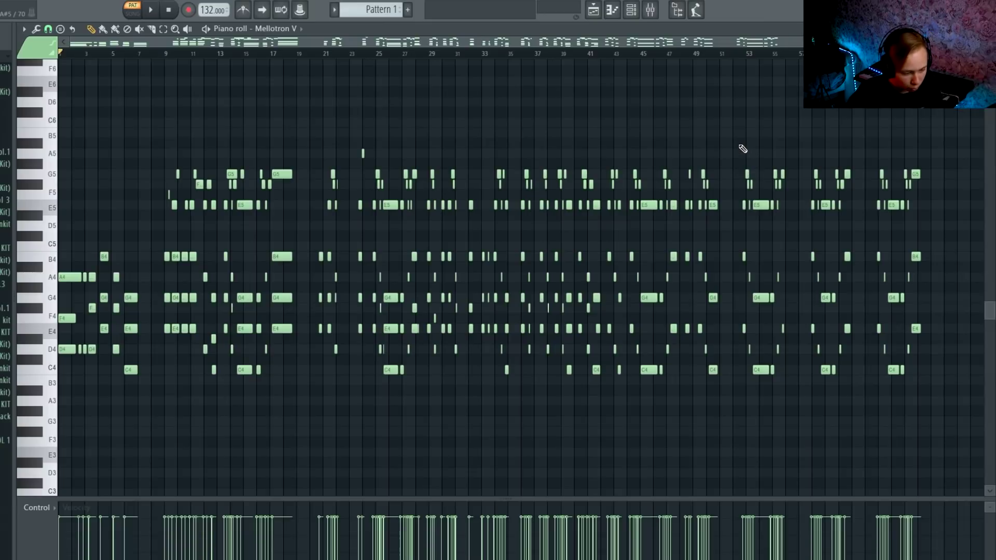
Step: Reduce the dumped Mellotron V notes to one four-bar phrase, align them to the grid and play the phrase back
drag(869, 140, 936, 399)
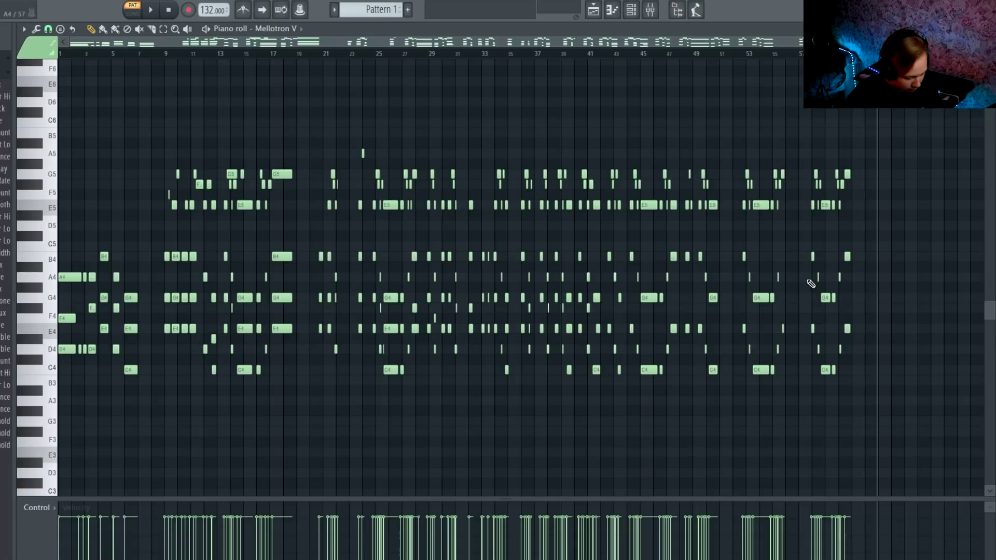
key(ctrl+a)
key(Delete)
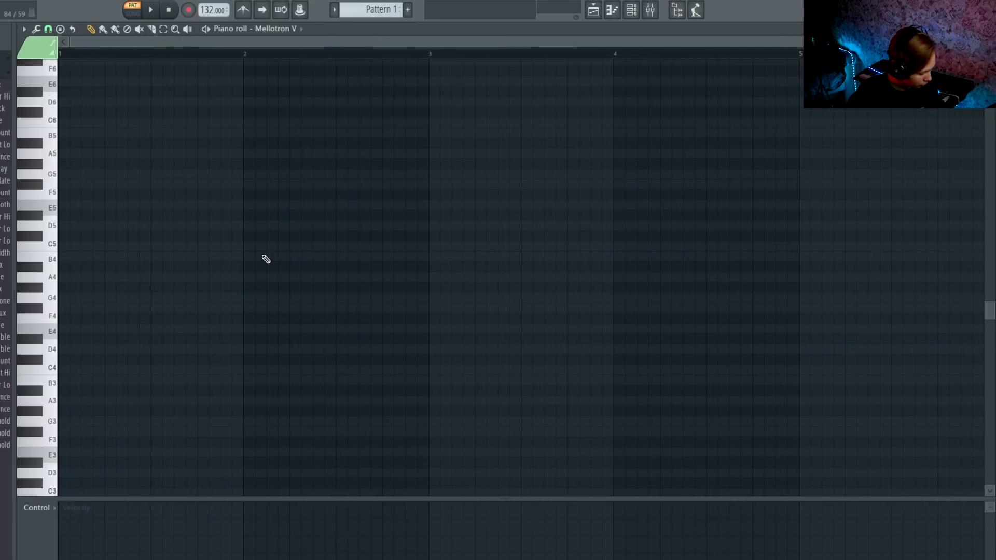
key(ctrl+z)
key(alt+q)
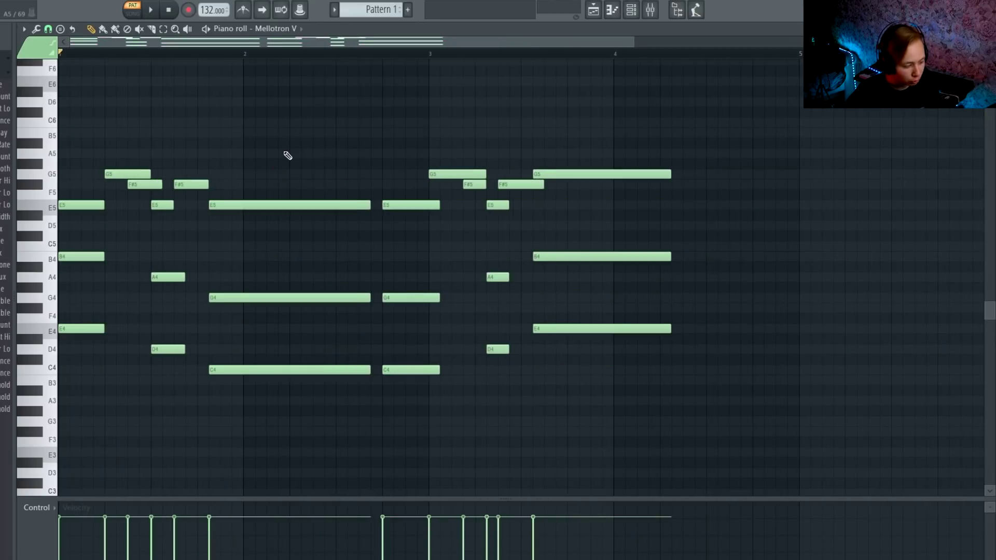
key(ctrl+z)
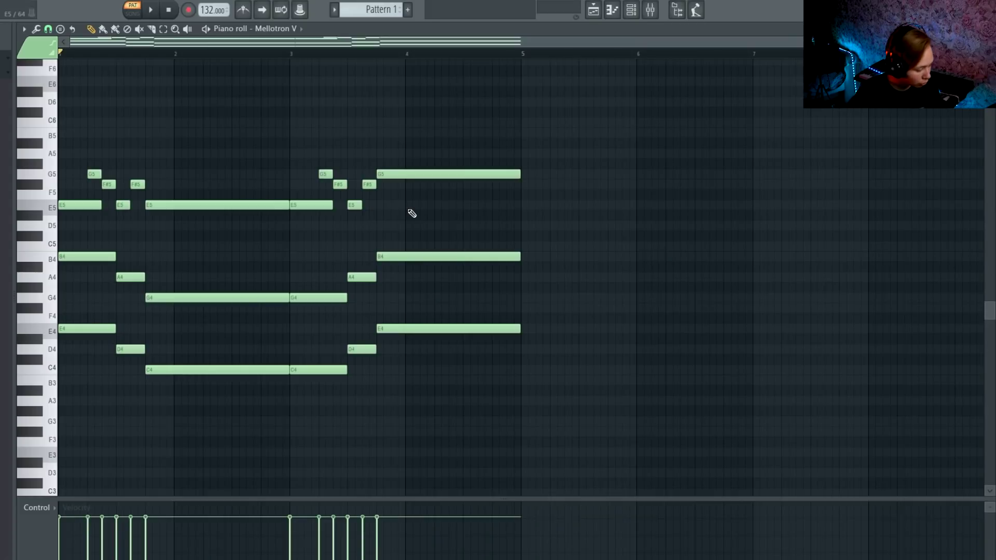
key(space)
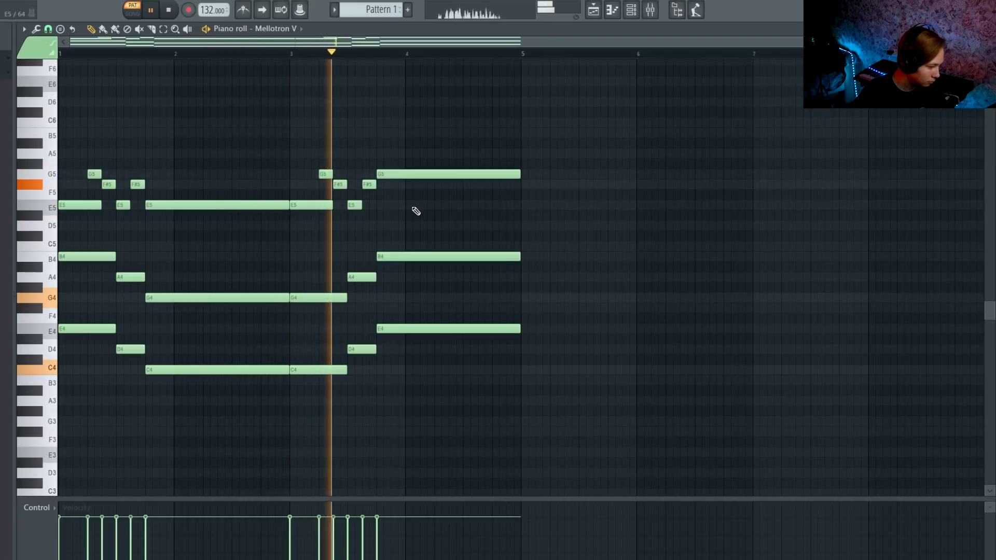
key(space)
Step: Randomize the velocities of all chord and melody notes in the Mellotron V phrase
drag(67, 251, 398, 391)
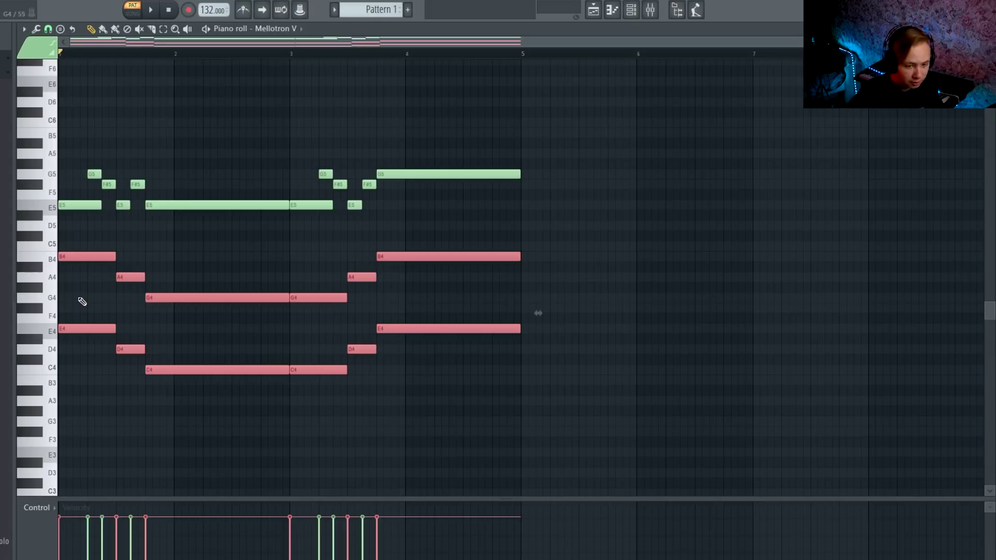
drag(73, 218, 483, 141)
key(alt+r)
click(518, 349)
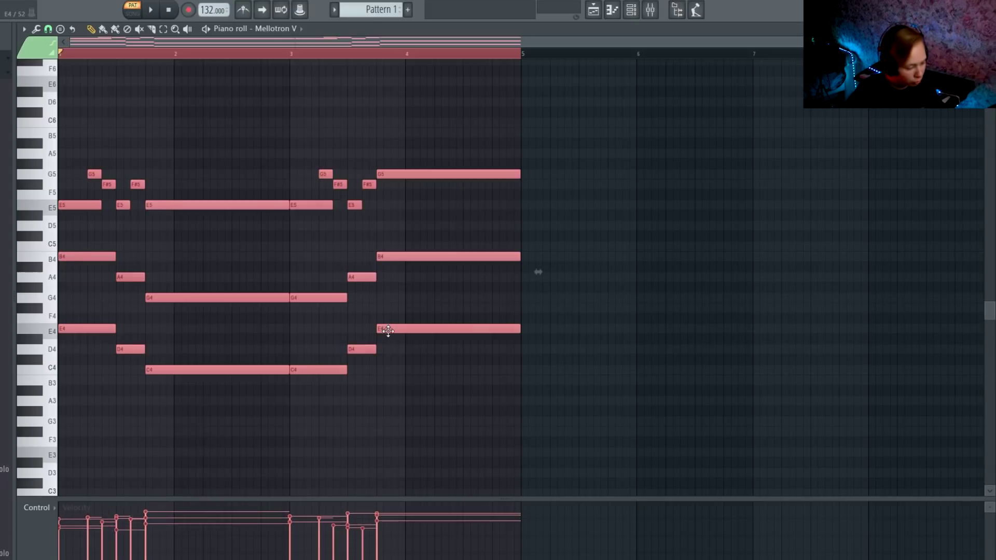
Step: Move the upper melody notes (E5 to G5) from Mellotron V to the Mellotron V #2 channel
drag(138, 215, 534, 166)
key(Delete)
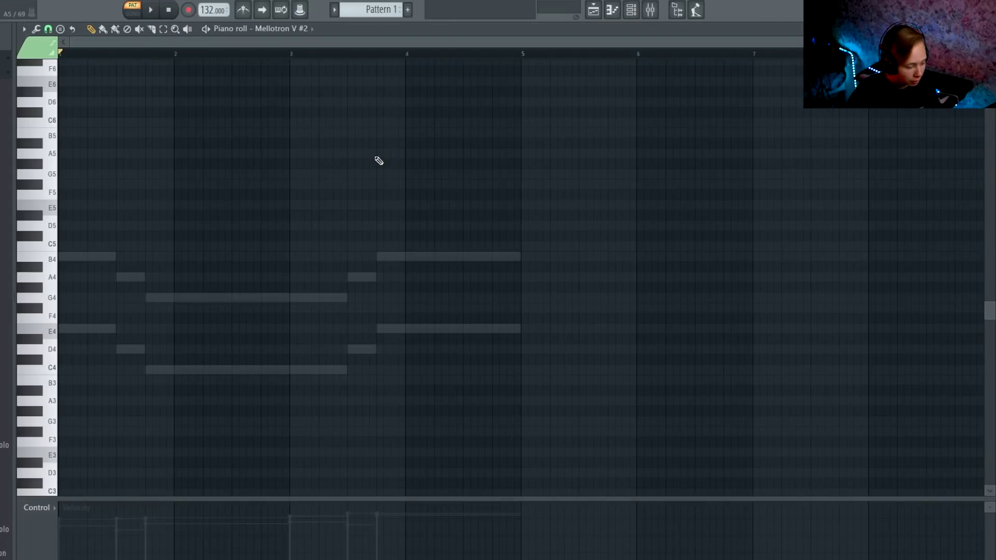
key(ctrl+v)
click(376, 144)
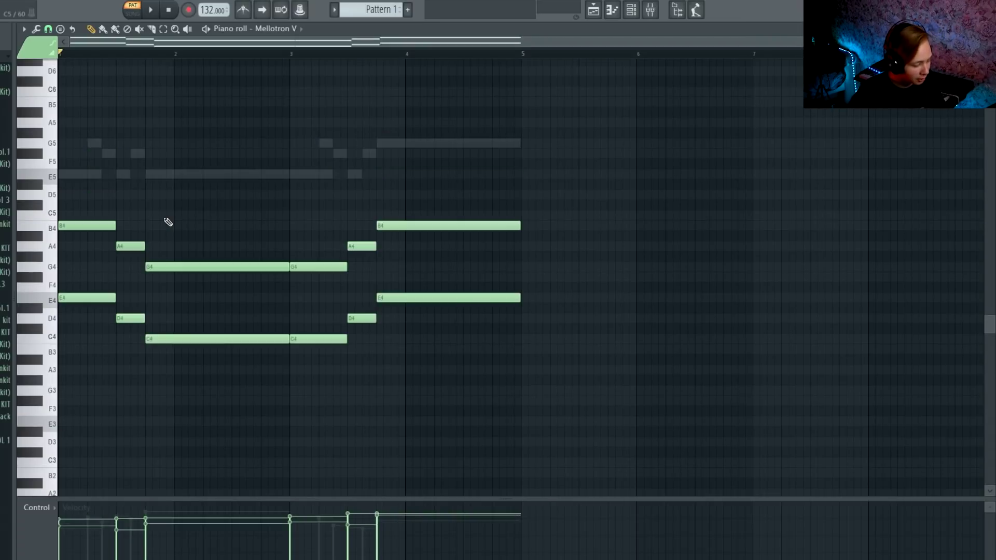
drag(175, 224, 283, 343)
drag(290, 266, 261, 285)
drag(206, 267, 289, 267)
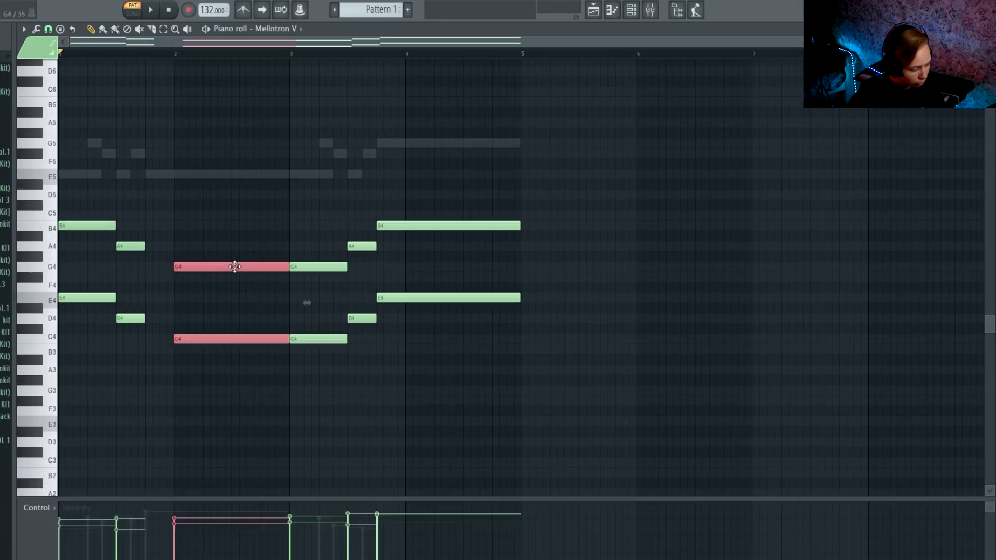
click(301, 279)
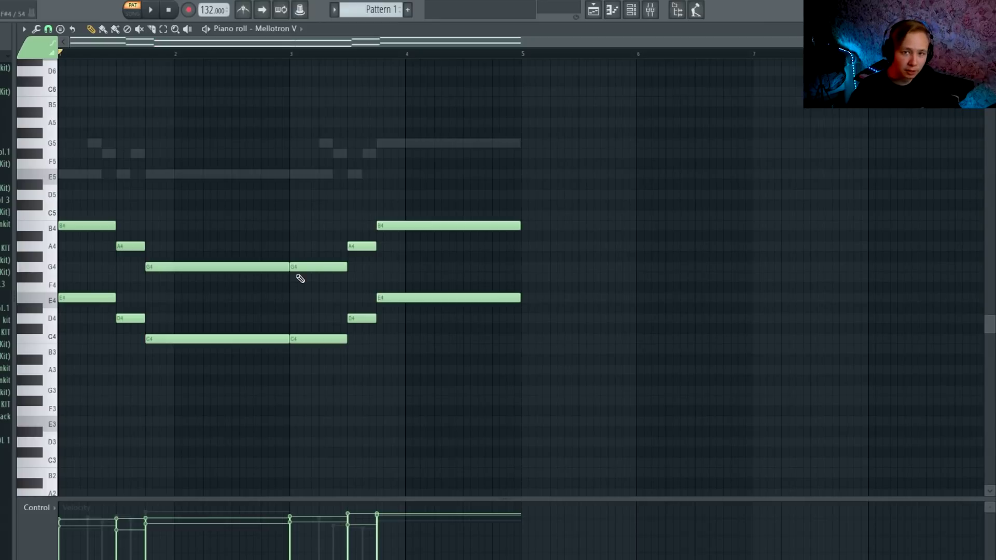
drag(76, 189, 258, 373)
drag(340, 374, 461, 189)
click(442, 249)
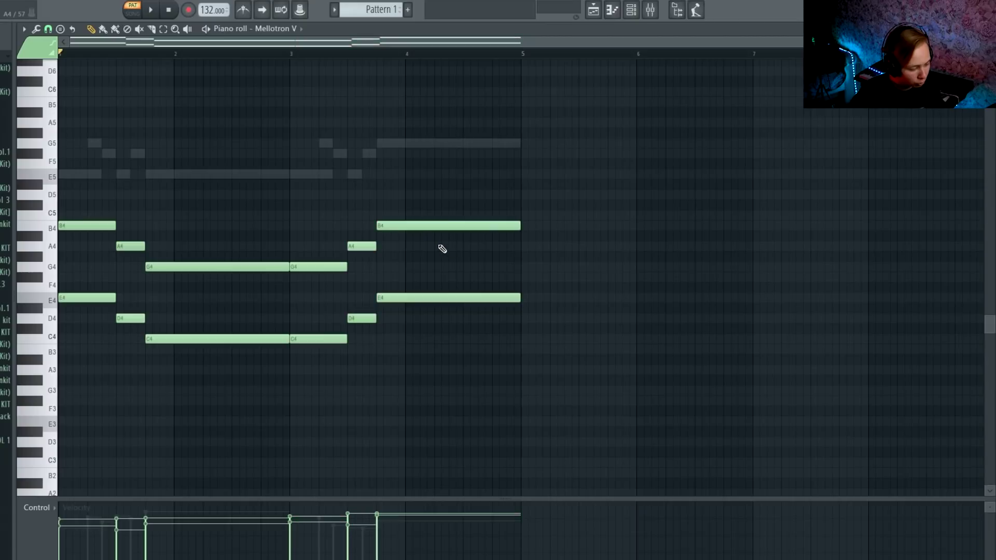
double_click(223, 174)
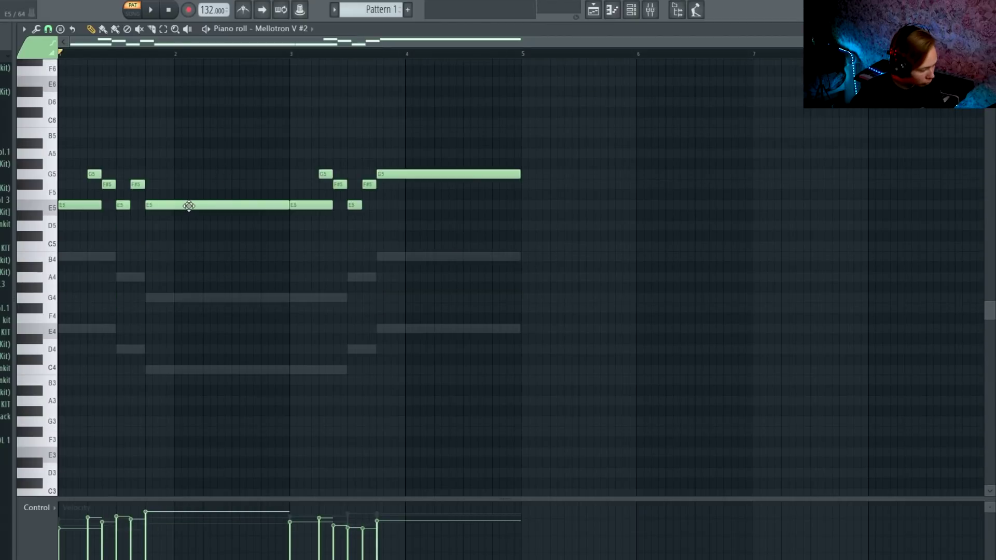
drag(71, 151, 191, 247)
click(240, 172)
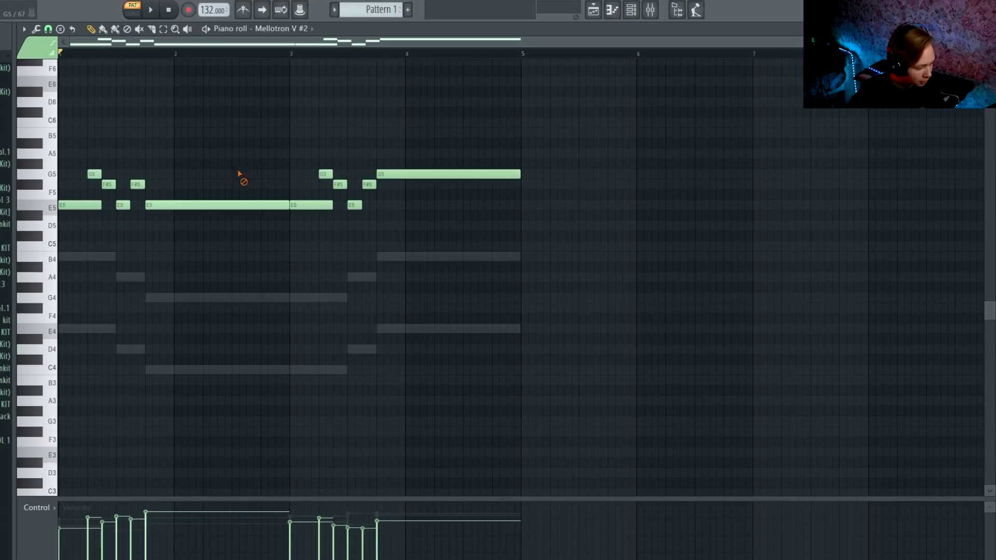
click(227, 204)
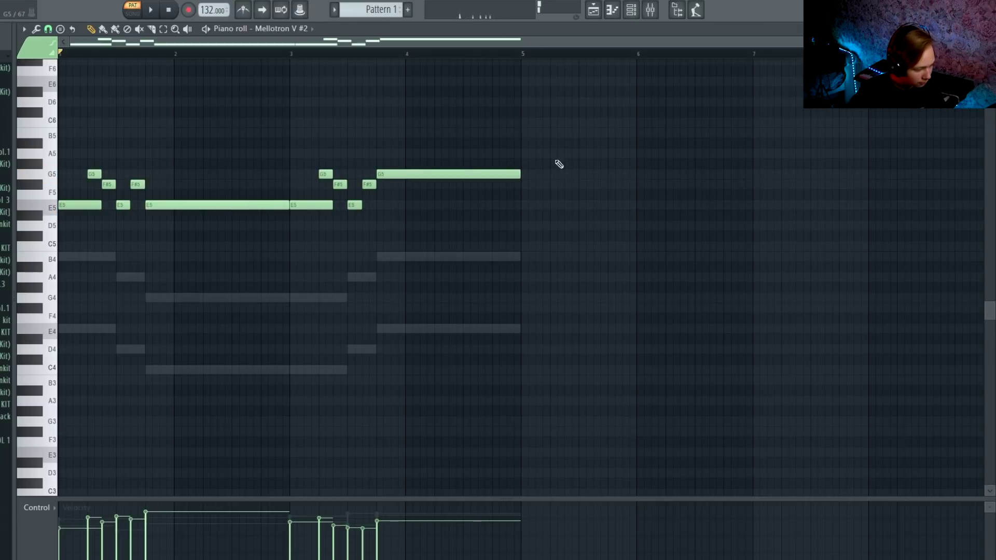
Step: Open the Electra channel's piano roll and place a short E5 note at the start of bar 1
key(Escape)
drag(331, 99, 336, 90)
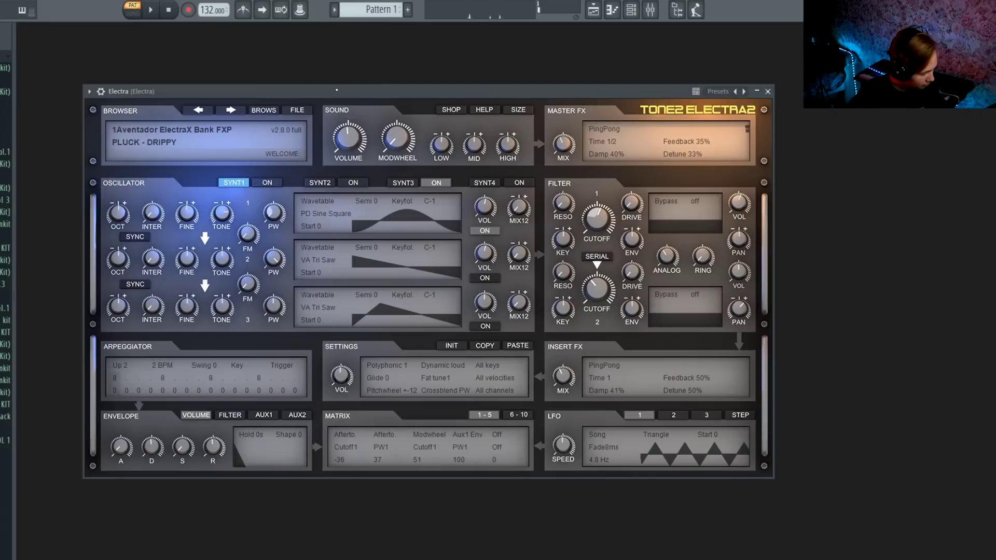
key(Escape)
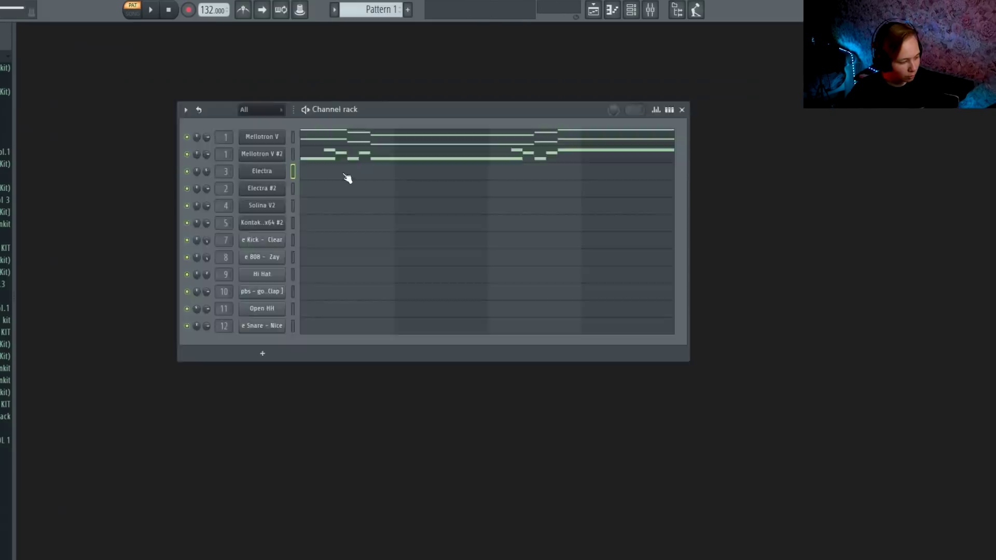
click(347, 173)
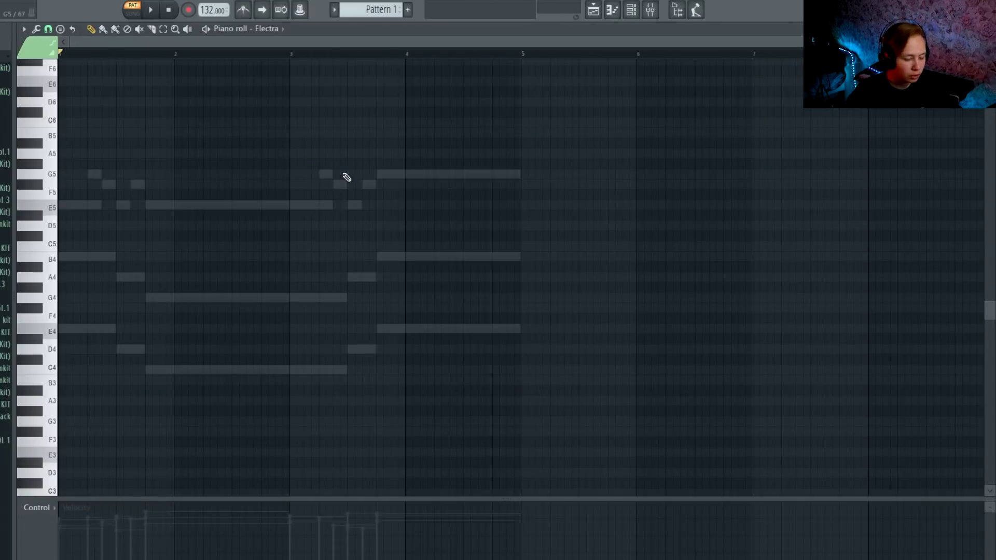
click(66, 209)
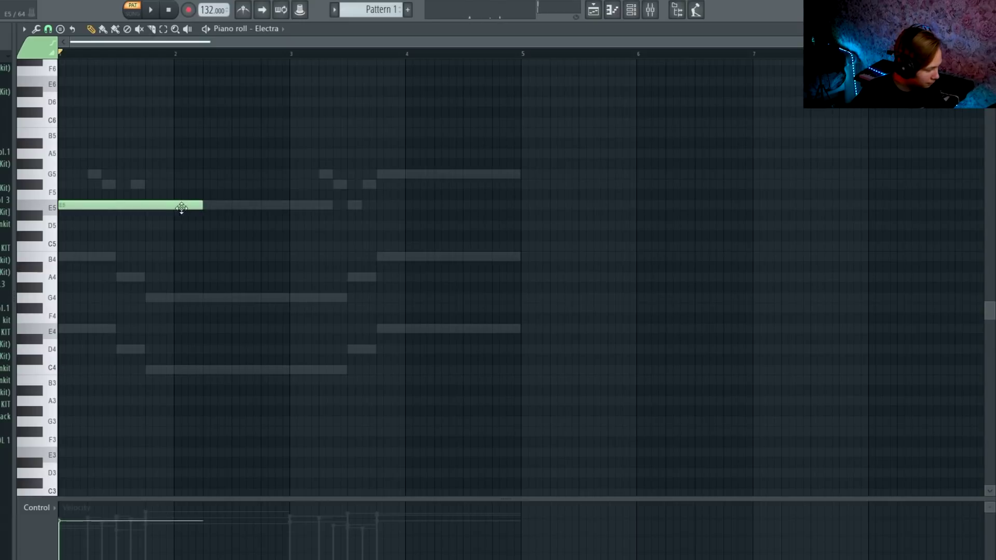
drag(201, 207, 71, 234)
Step: During playback, add short Electra notes: E6 midway through bar 1, E5 just after it, and E5 at the start of bar 2
scroll(98, 294, up, 2)
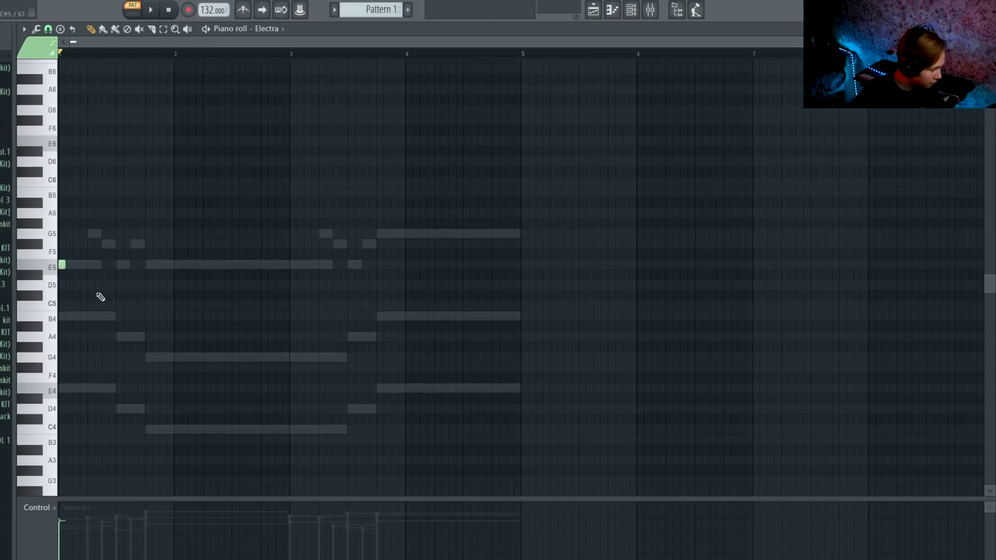
key(space)
click(120, 144)
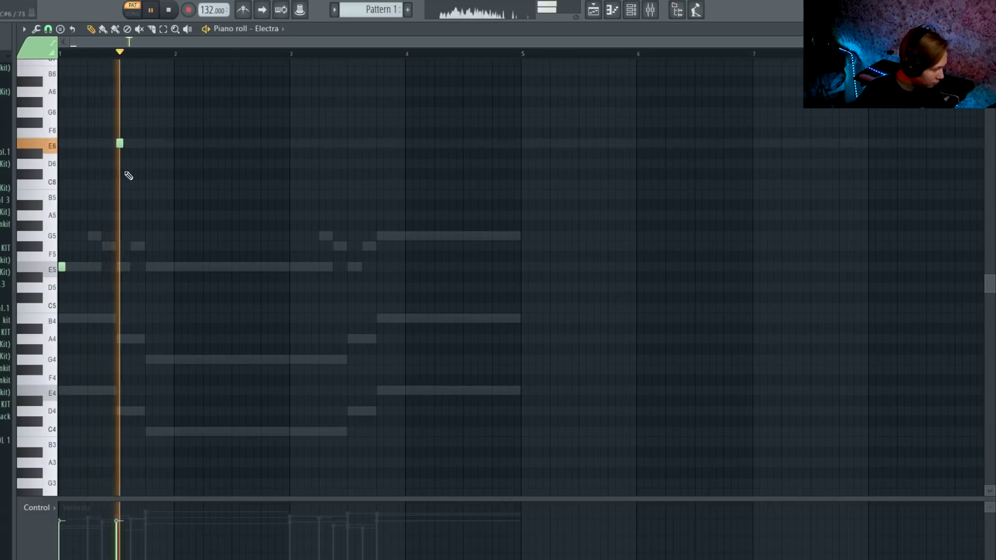
click(133, 266)
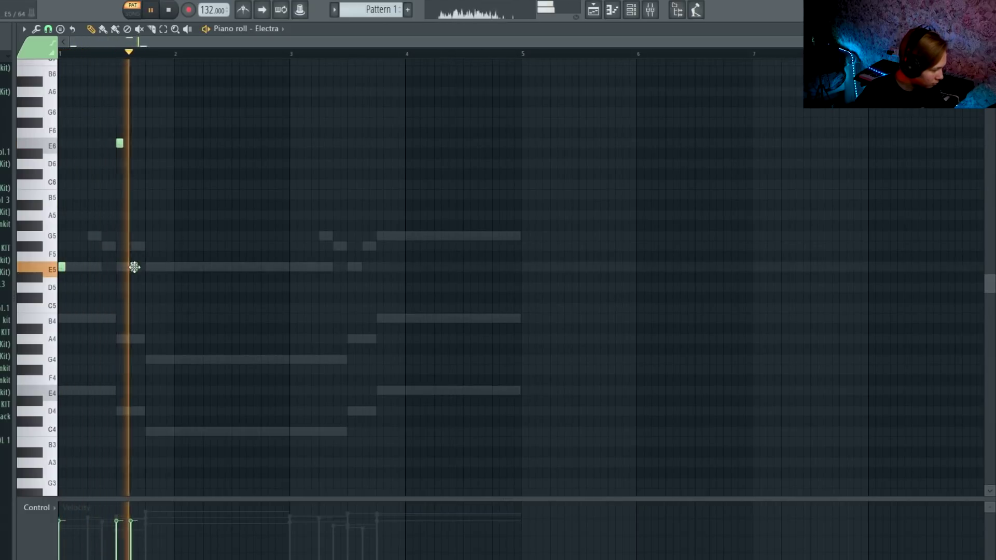
click(176, 267)
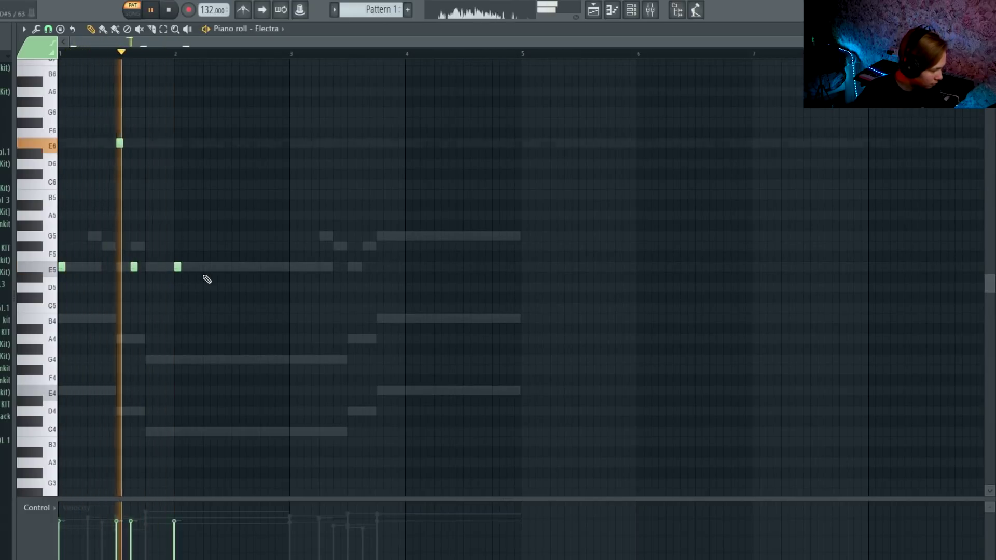
Step: Duplicate the four Electra notes so the copy starts at bar 3, listen to the result and close the piano roll
key(ctrl+b)
drag(181, 268, 301, 269)
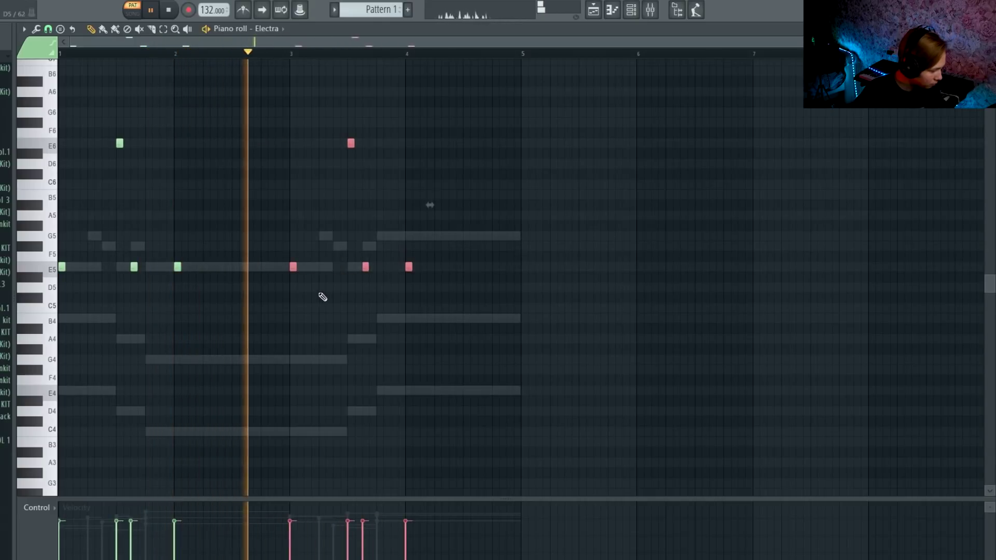
click(322, 296)
scroll(363, 286, down, 2)
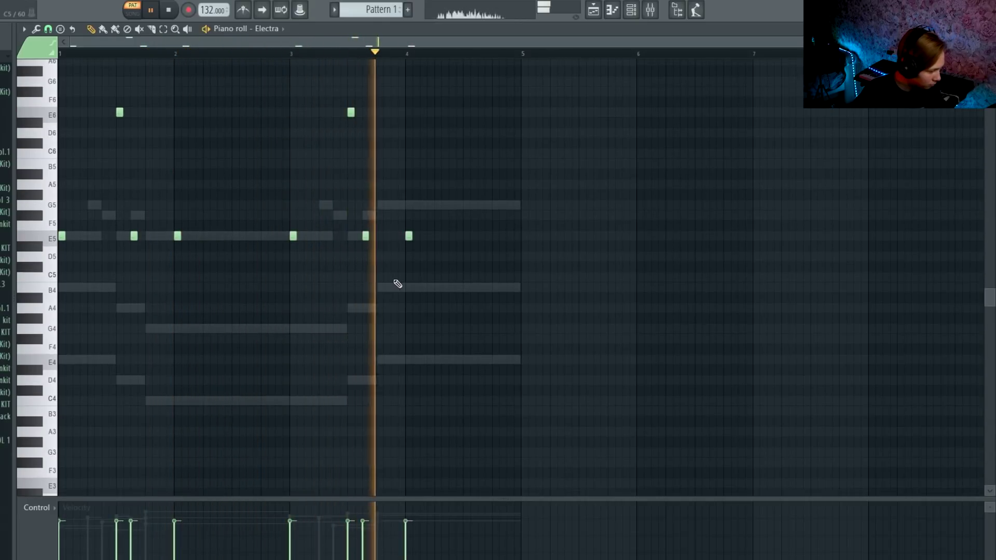
scroll(239, 160, up, 2)
key(space)
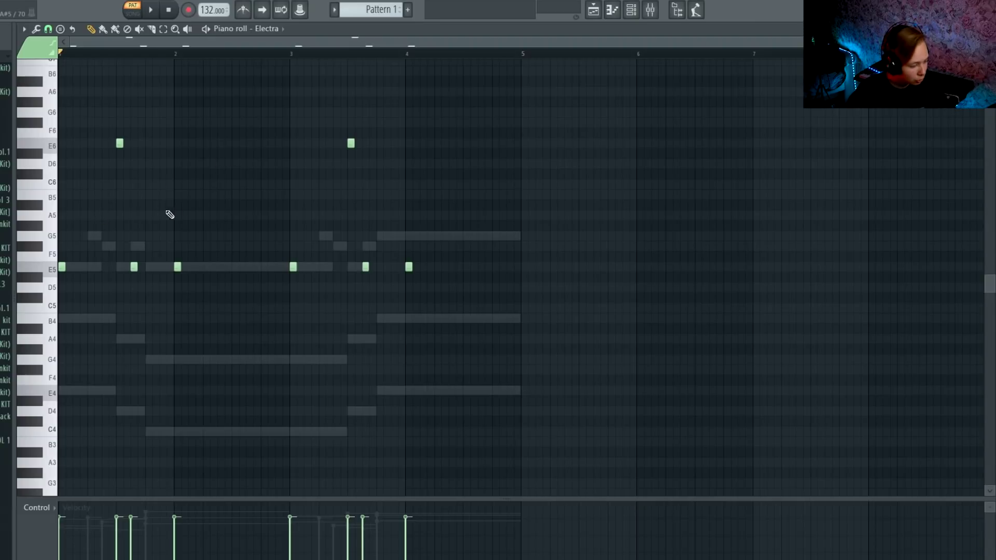
key(F7)
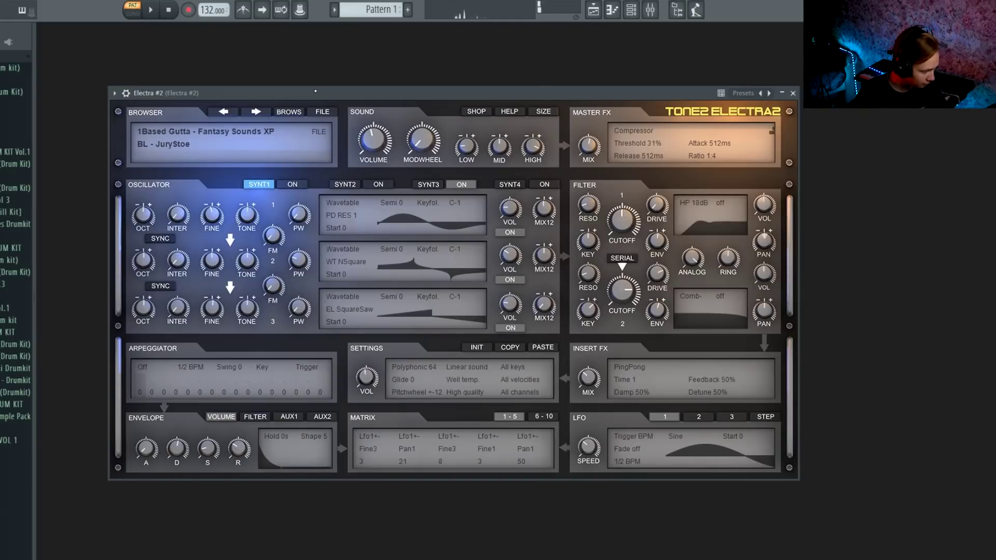
Step: Open the Electra #2 channel's piano roll and place short rising notes E4, B4, E5, G5, B5 and E6 from the start of bar 1
key(Escape)
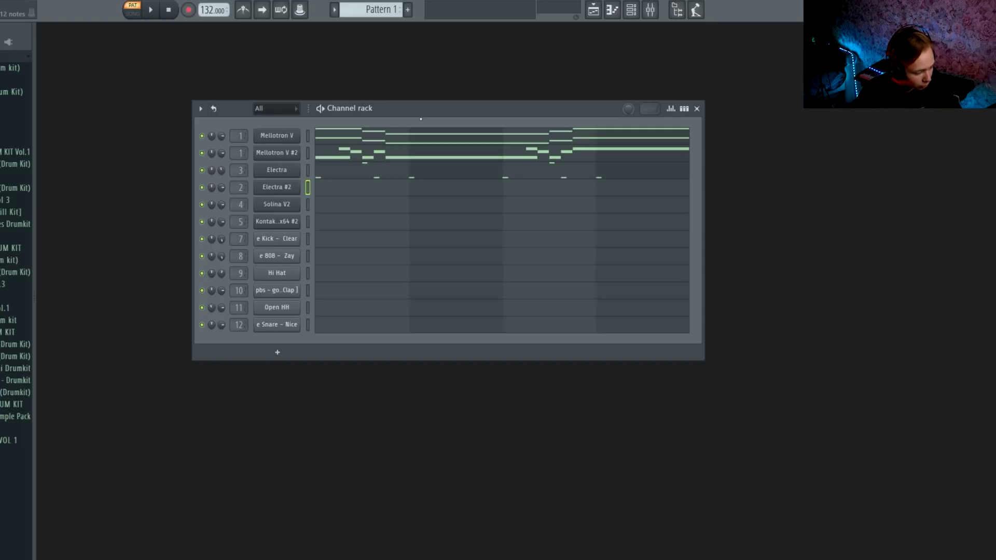
key(F7)
click(88, 257)
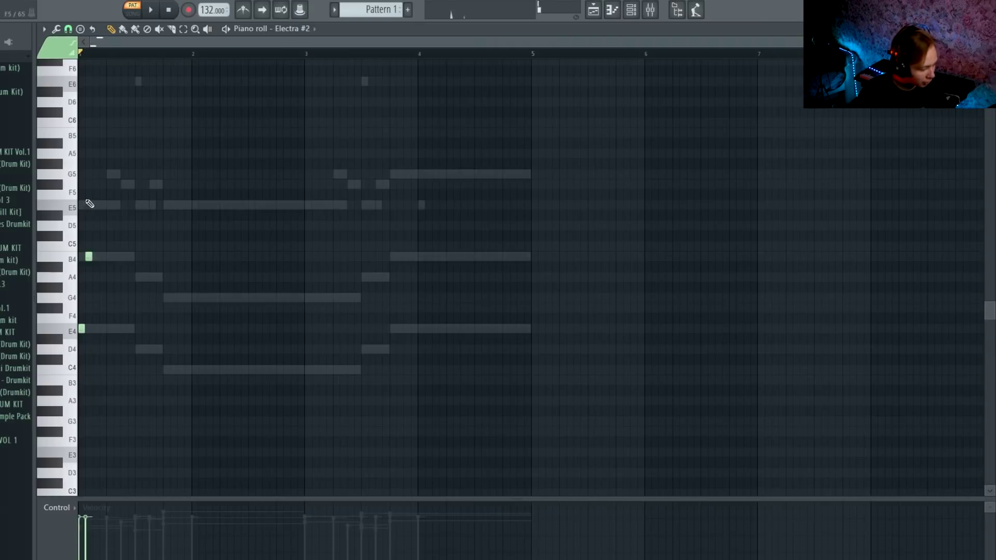
click(95, 205)
scroll(112, 177, up, 2)
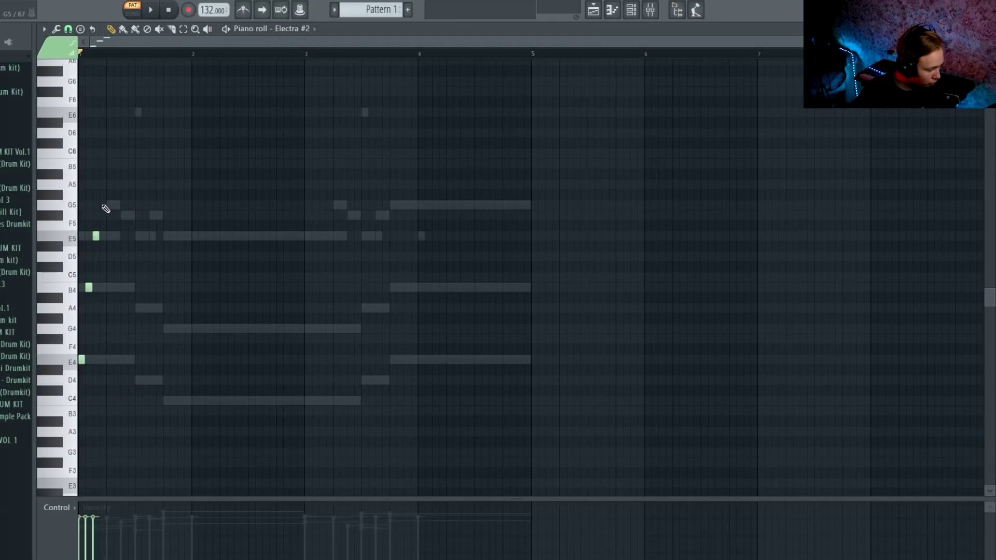
click(103, 206)
click(110, 164)
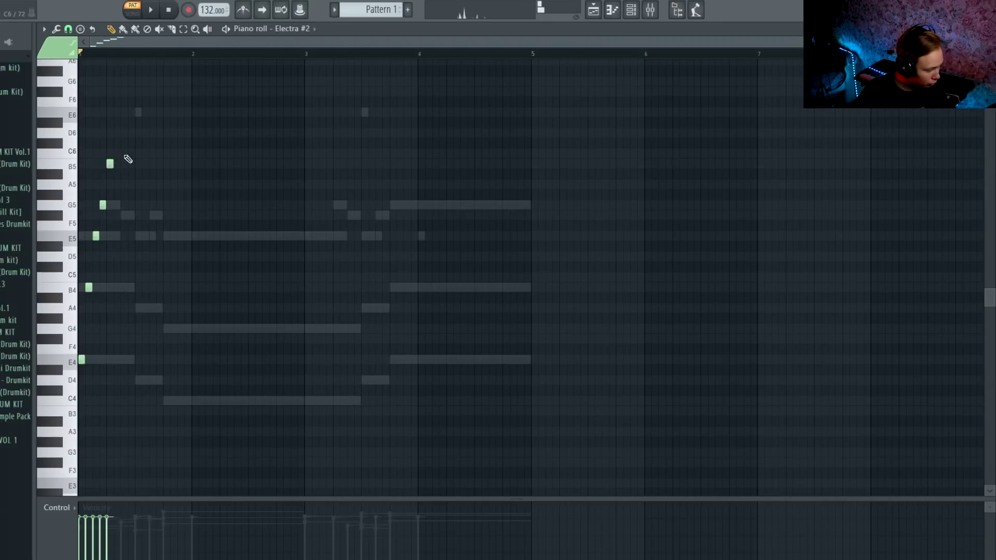
click(123, 113)
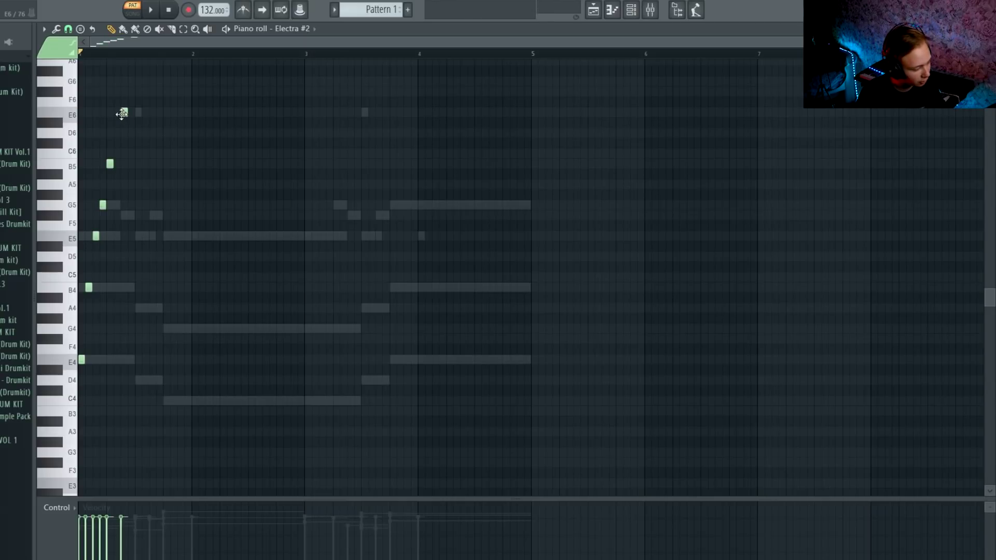
Step: Add a second rising run of short notes D4, A4, E5, F#5 and G5 starting midway through bar 1
click(138, 380)
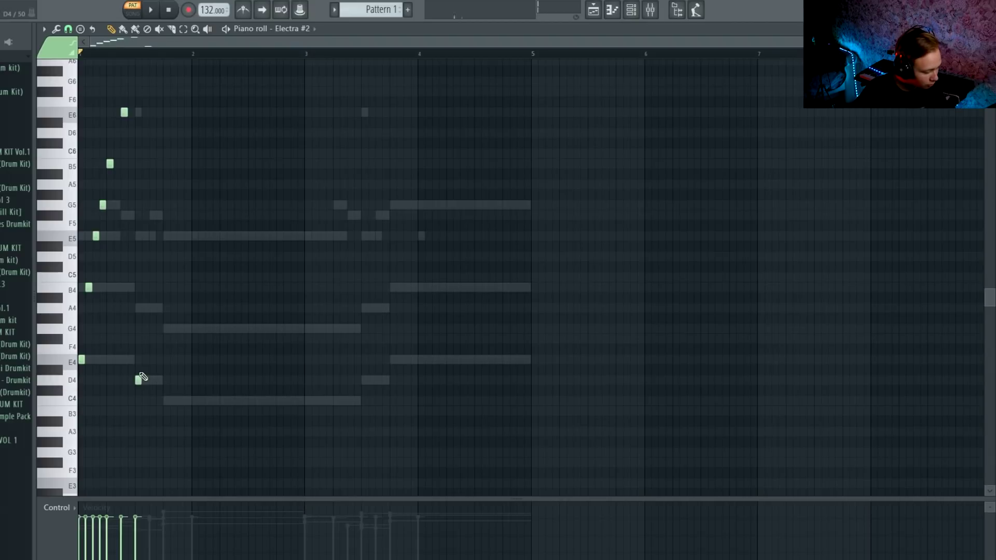
click(145, 309)
click(153, 236)
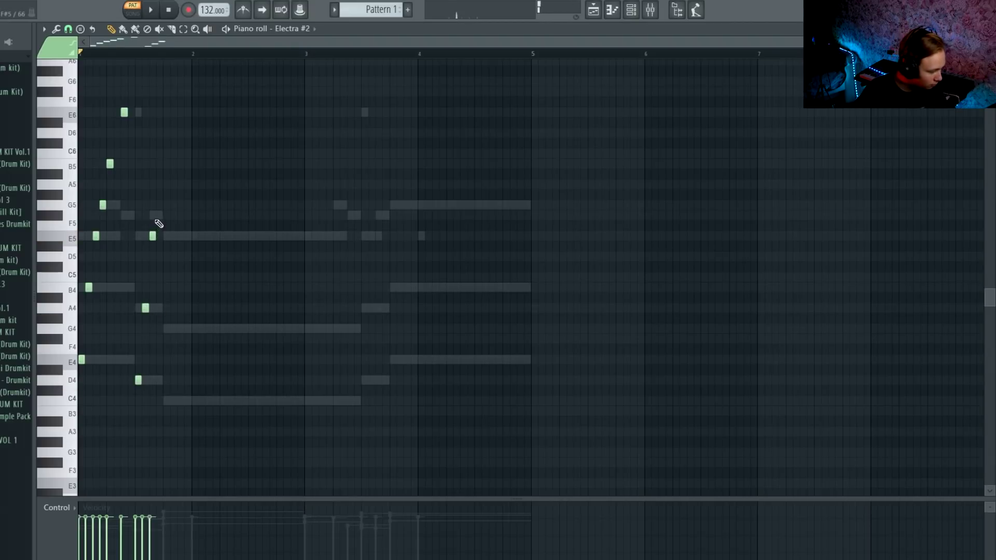
click(159, 215)
click(166, 205)
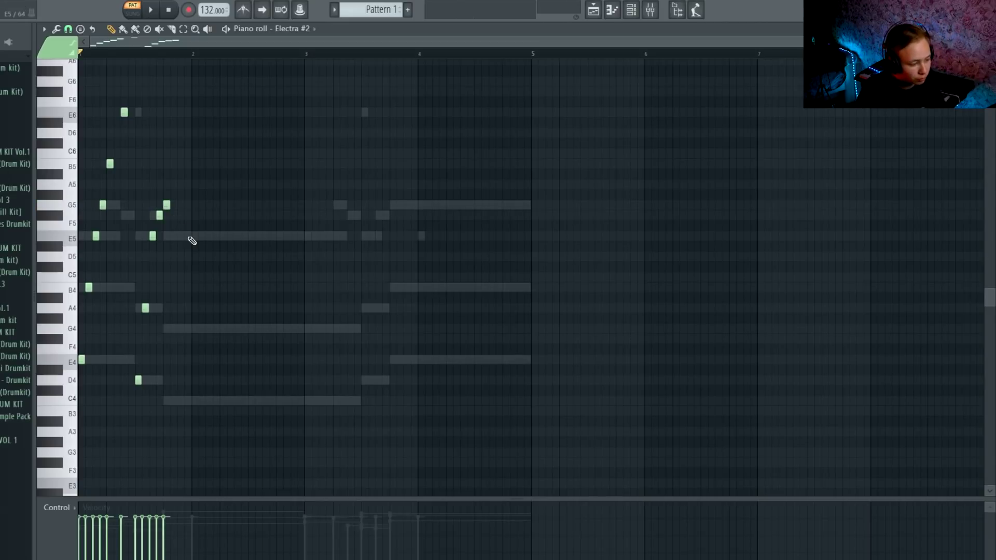
Step: Place short rising notes C4, G4, E5, G5 and A5 from the start of bar 2 and listen to the pattern
click(192, 400)
click(202, 329)
click(209, 236)
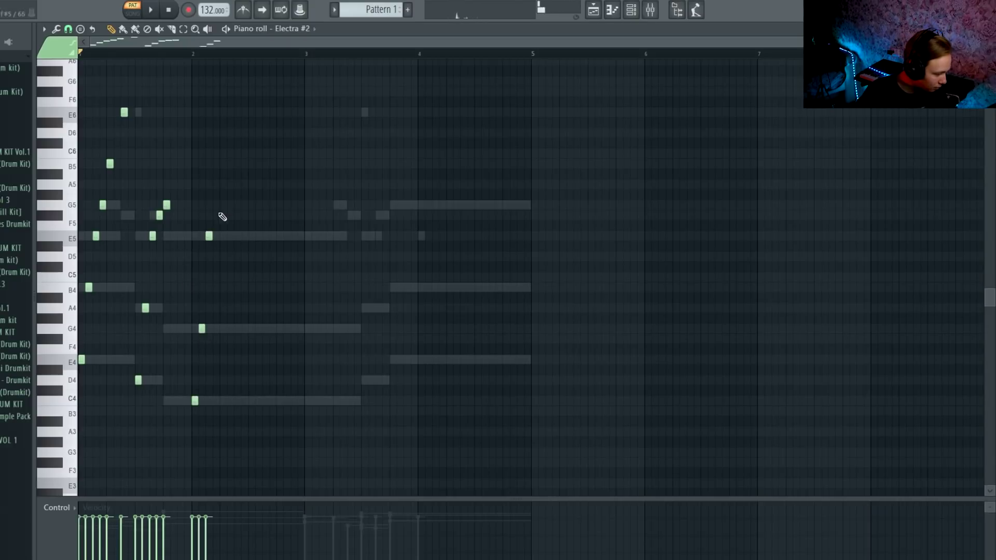
click(216, 206)
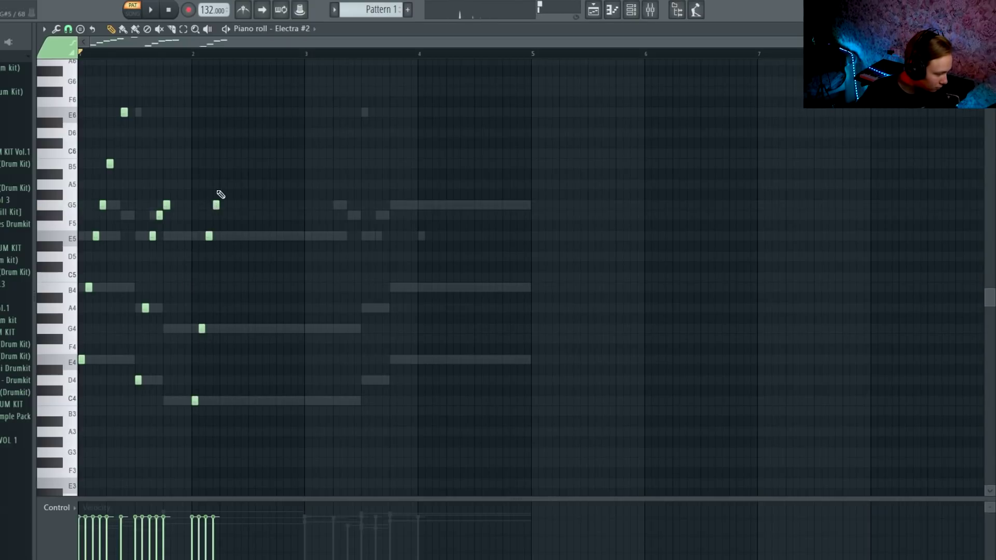
click(223, 184)
key(space)
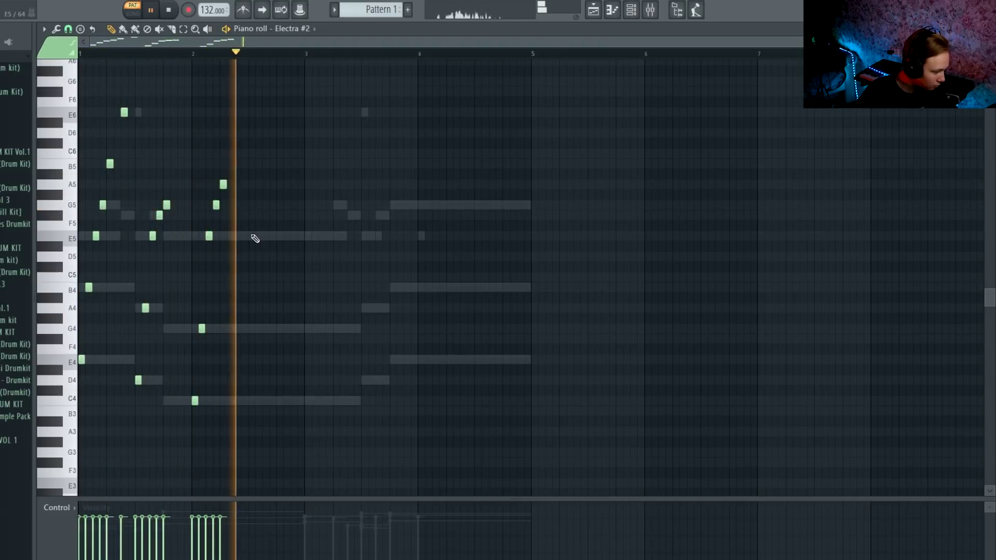
key(space)
Step: Copy the bar 2 run to the second half of the bar, reduce the copy to C4, G4, E5 and G5, and play it back
drag(238, 172, 182, 444)
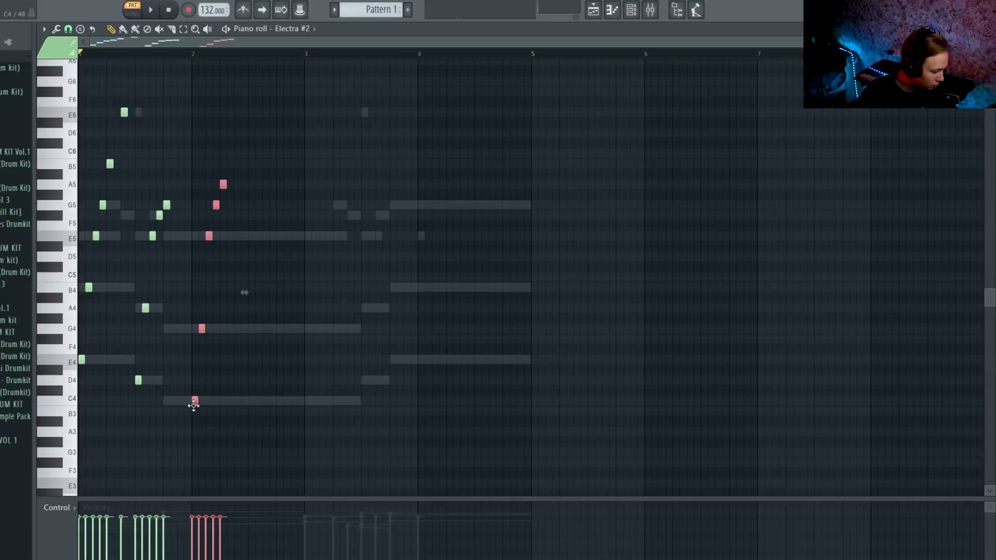
drag(195, 402, 258, 400)
key(ctrl+d)
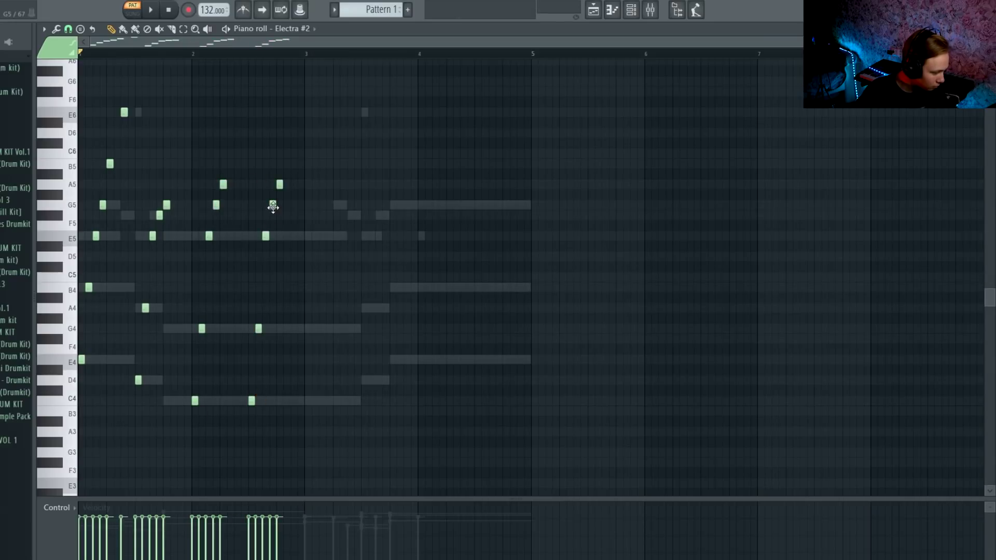
right_click(280, 185)
click(273, 215)
key(space)
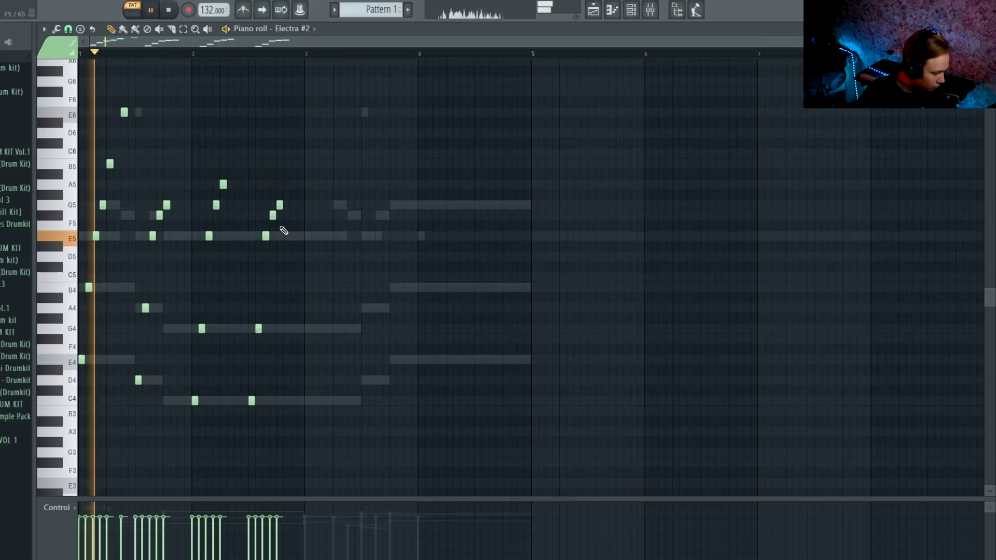
drag(280, 204, 274, 207)
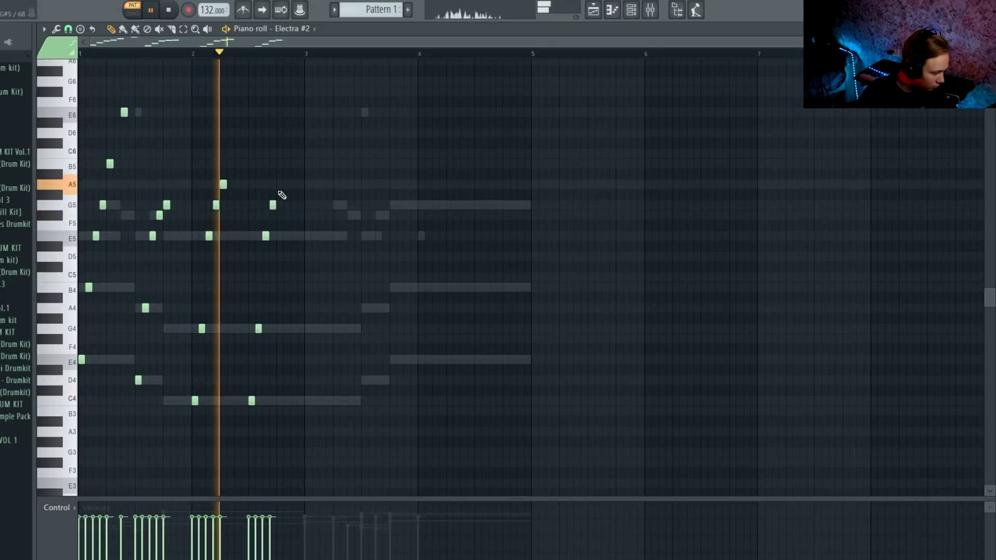
key(space)
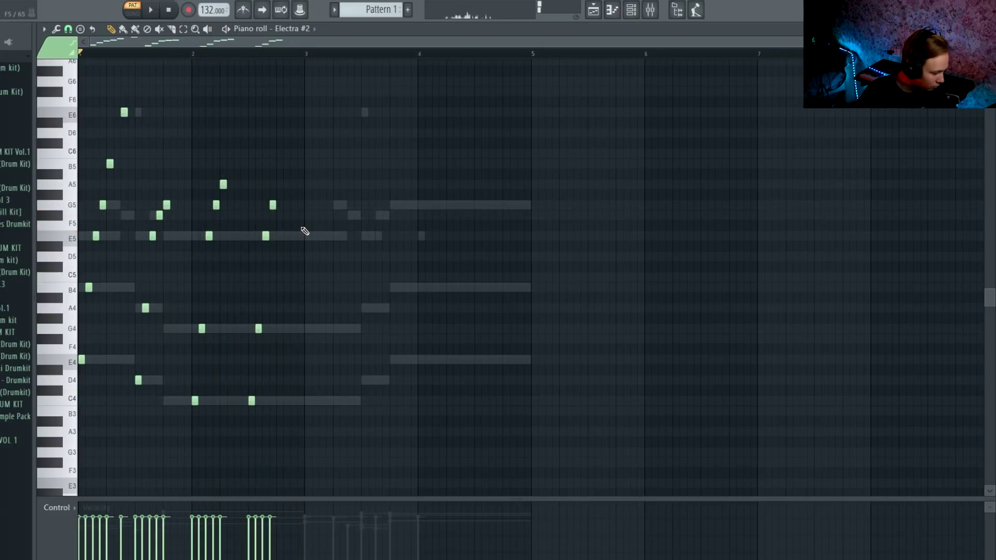
Step: Place short rising notes C4, G4, E5, G5, A5 and E6 from the start of bar 3
click(308, 400)
click(315, 328)
click(322, 236)
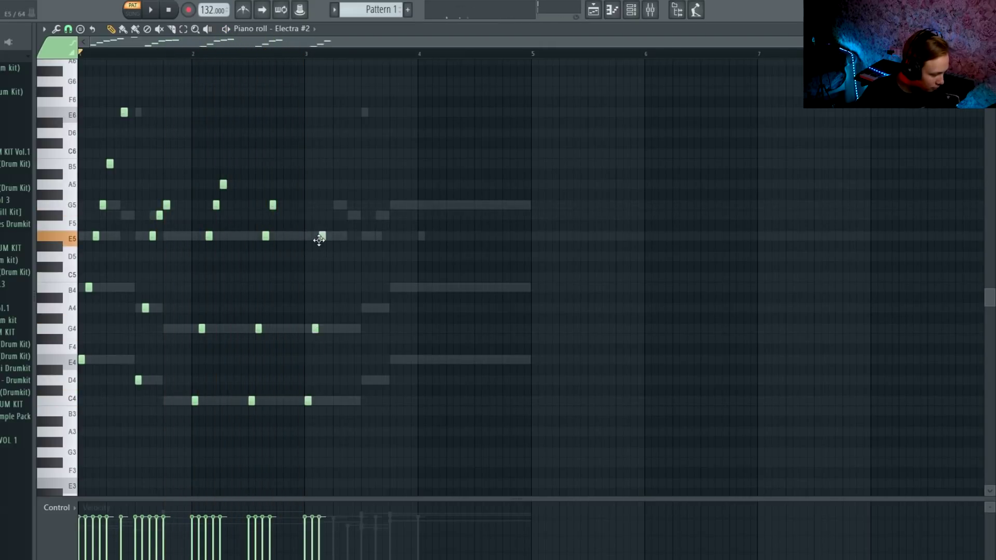
click(328, 205)
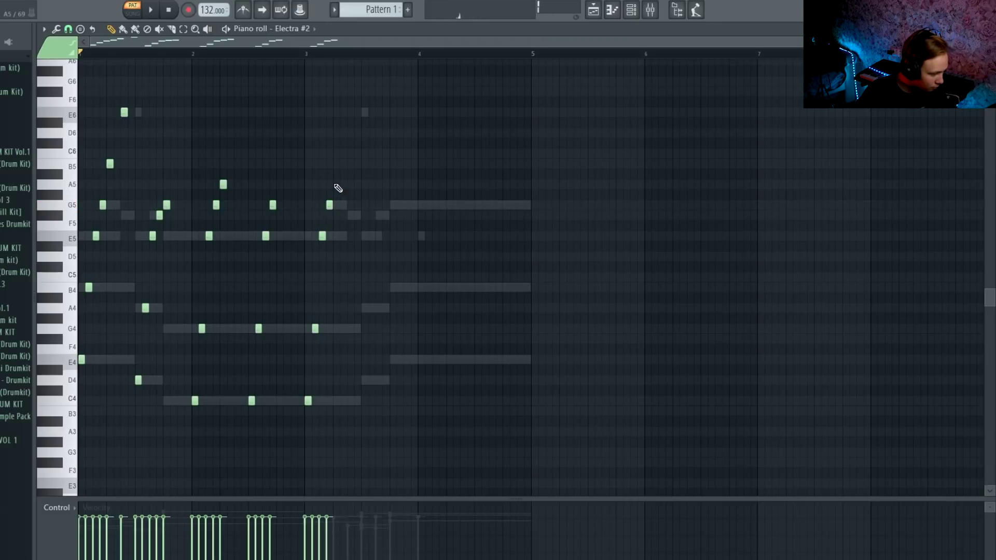
click(335, 184)
click(350, 113)
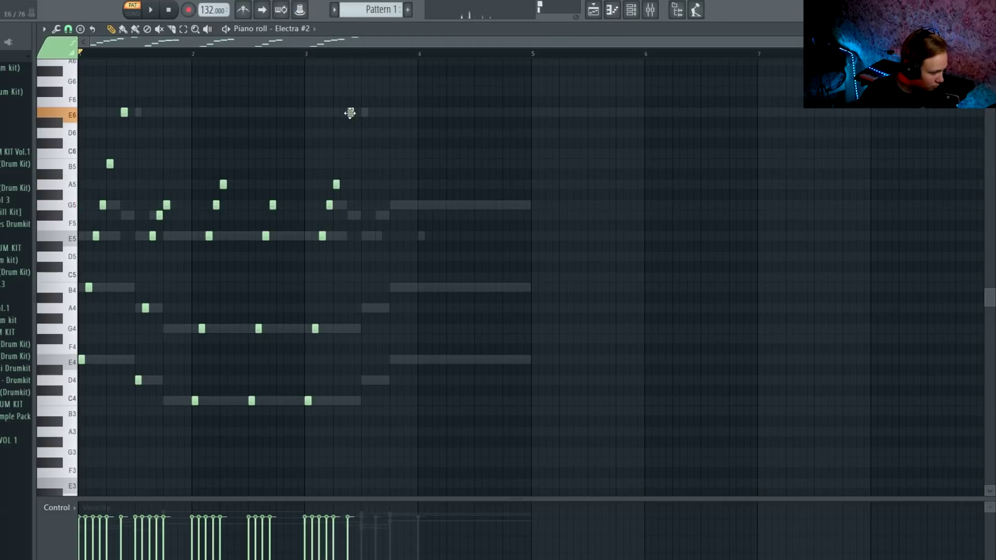
ctrl+click(350, 112)
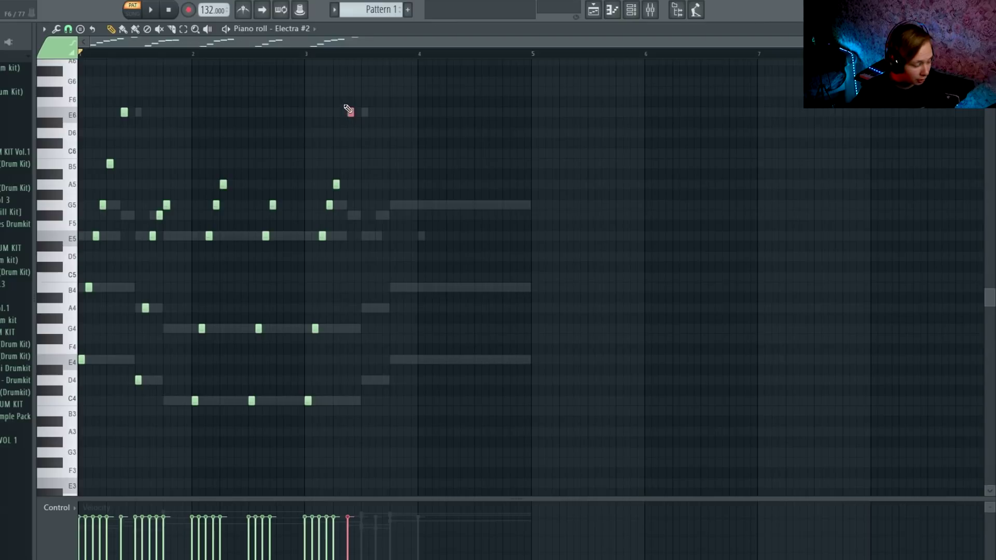
Step: Copy bar 1's second run to the middle of bar 3 and its first run to the start of bar 4
drag(177, 182, 364, 378)
drag(101, 376, 133, 204)
drag(125, 111, 464, 102)
Step: Duplicate the bar 4 run into the bar's second half, delete the copy's B5 and E6 notes, and listen to the result
key(ctrl+b)
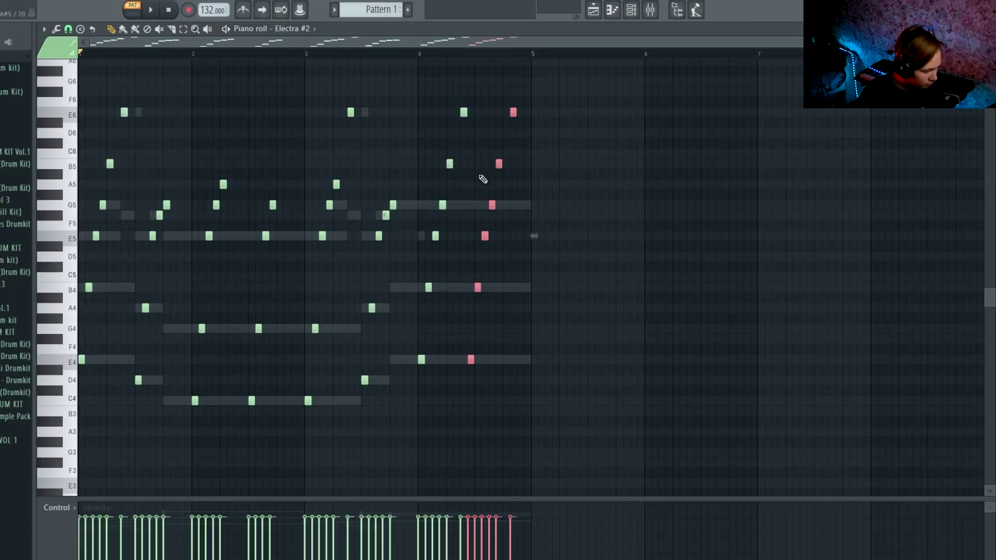
drag(500, 207, 501, 205)
right_click(507, 164)
right_click(521, 112)
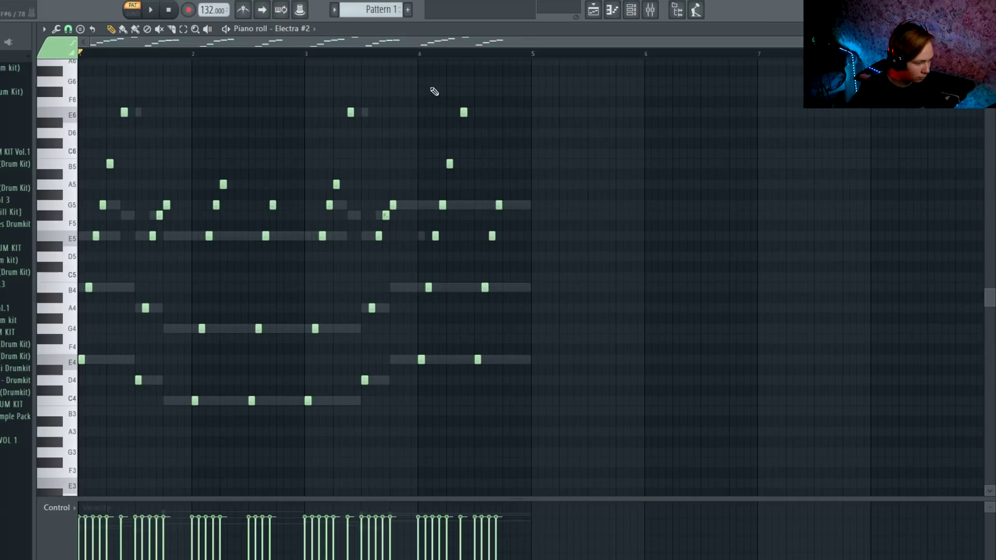
click(315, 54)
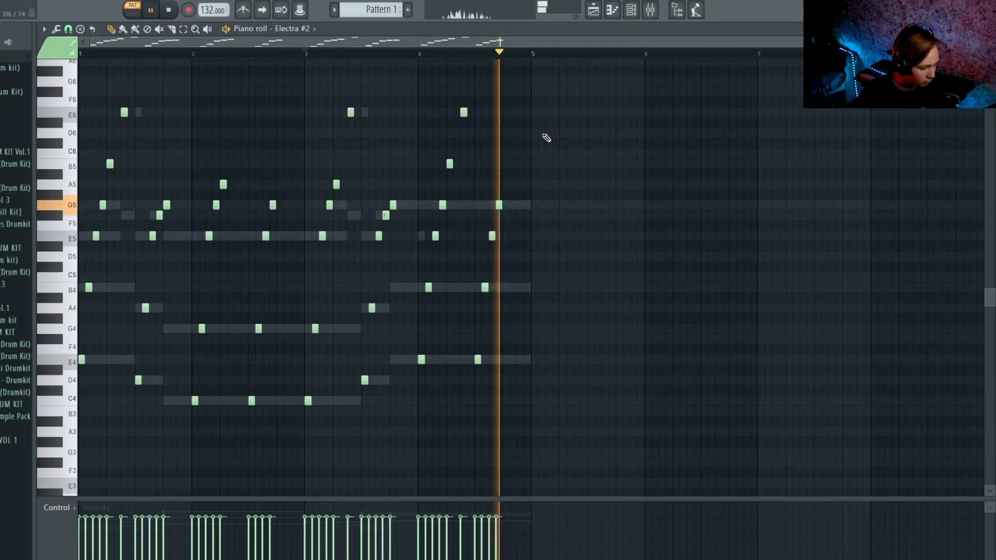
key(space)
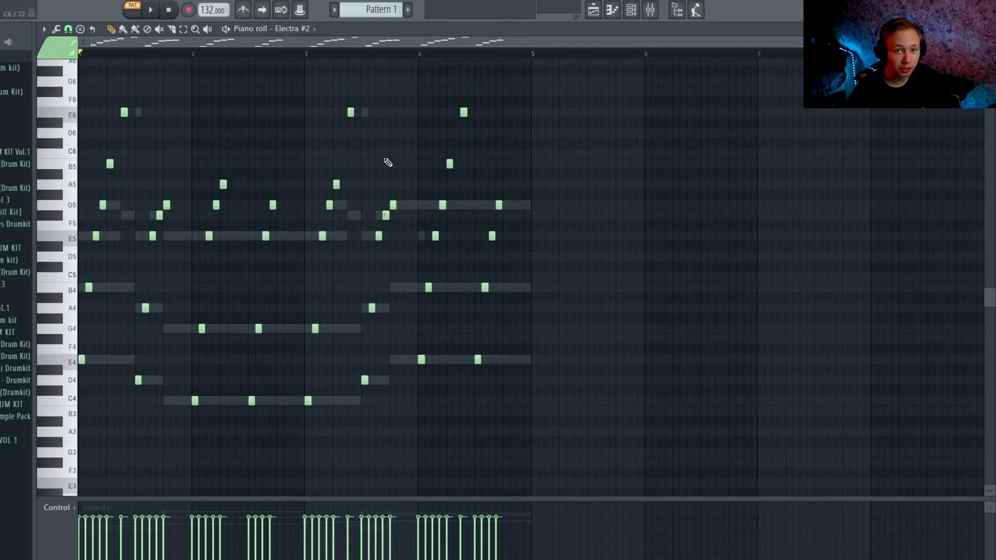
Step: Close the piano roll and, in Omnisphere, open layer A's Soundsource Browser filtered to the Textures category with Major tonality
key(F7)
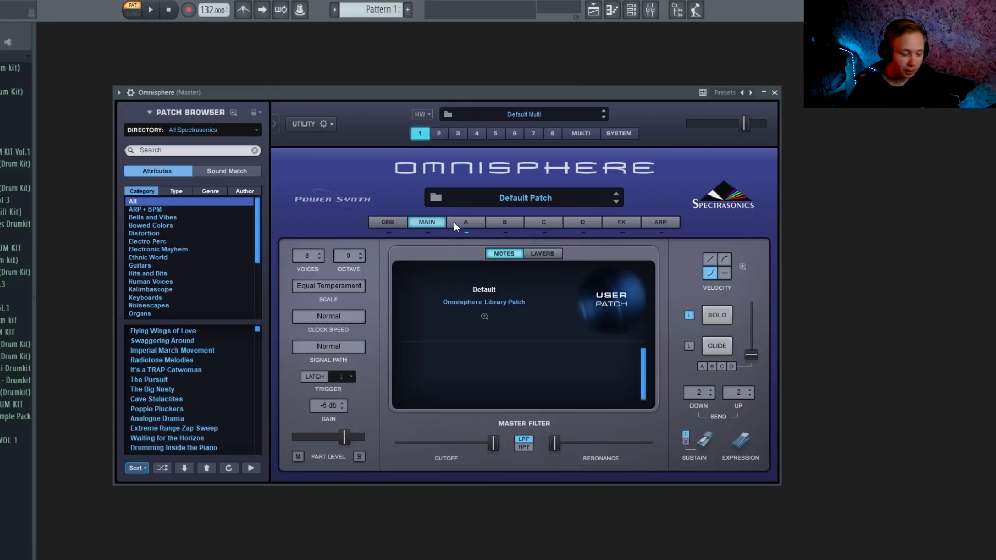
click(466, 221)
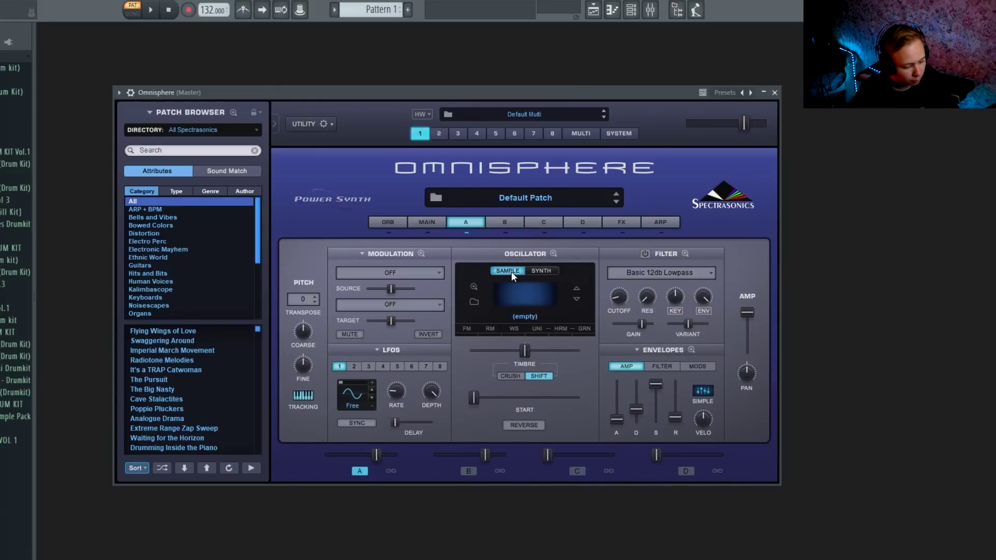
click(524, 294)
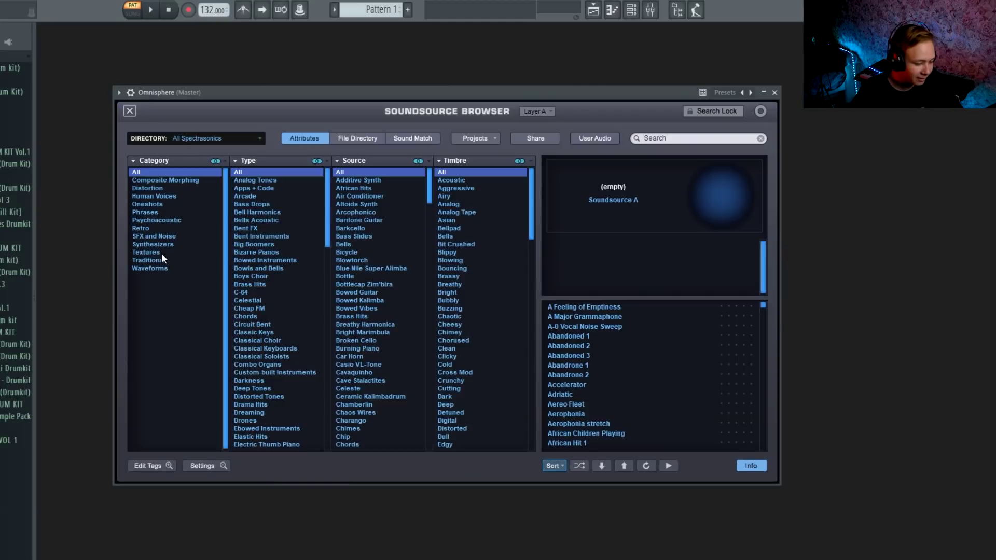
click(155, 253)
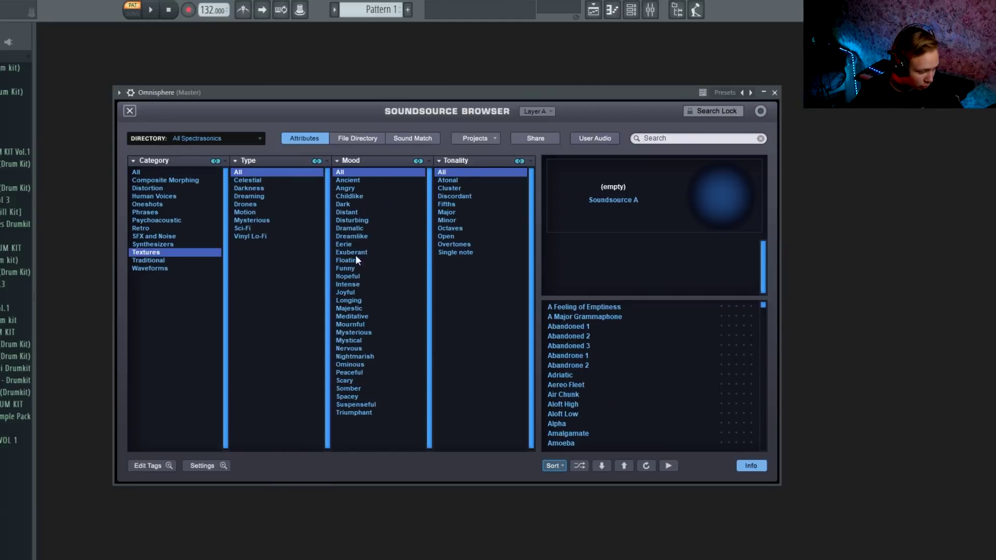
click(446, 212)
Step: Browse and audition texture soundsources for layer A, including Iceland 1 under Minor tonality and Barrier Reef under all tonalities
scroll(625, 362, down, 10)
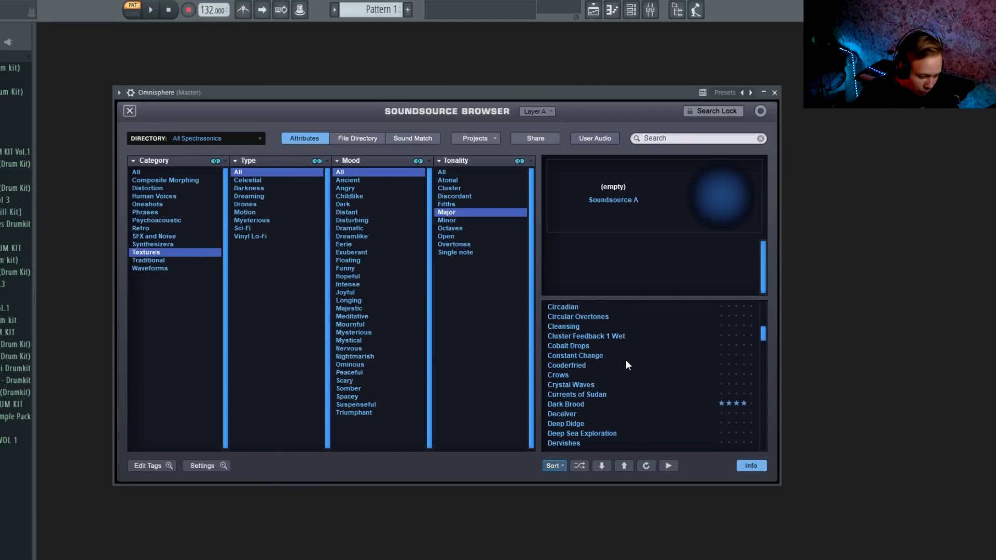
scroll(631, 366, down, 2)
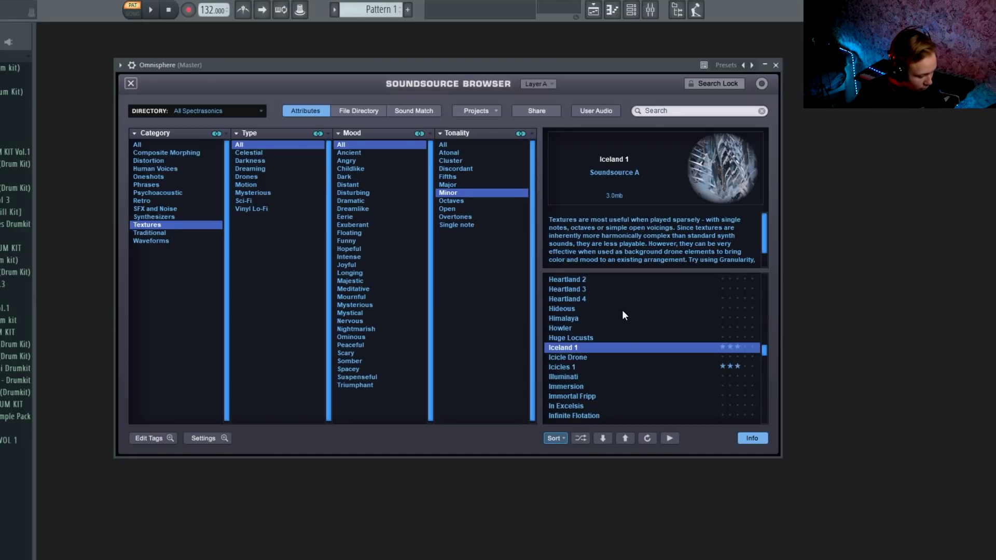
scroll(624, 314, down, 2)
click(669, 438)
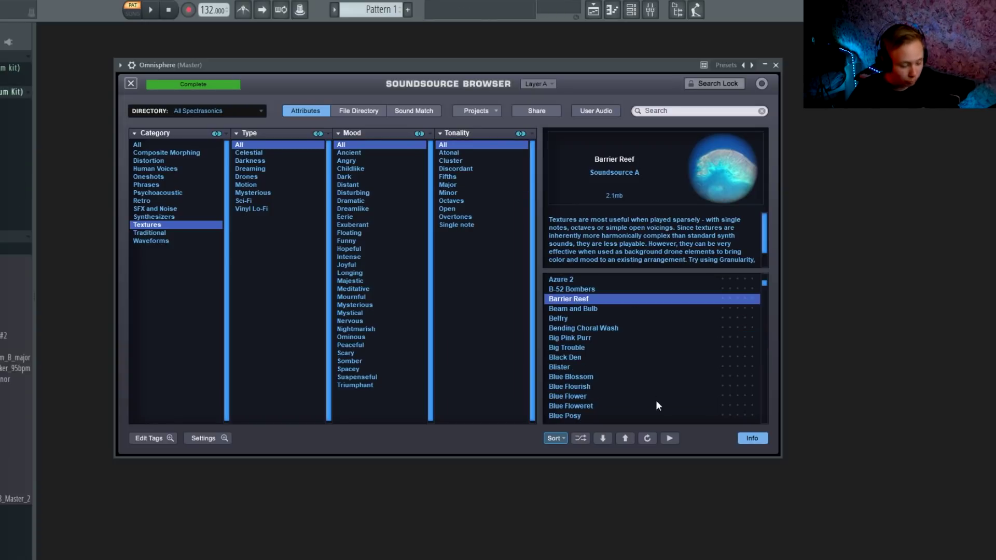
click(669, 439)
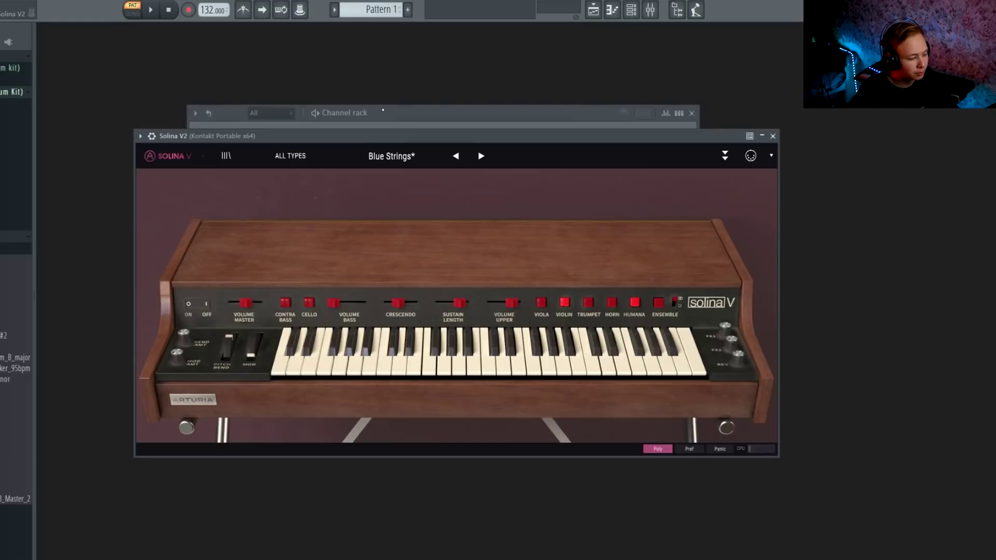
drag(395, 127, 390, 119)
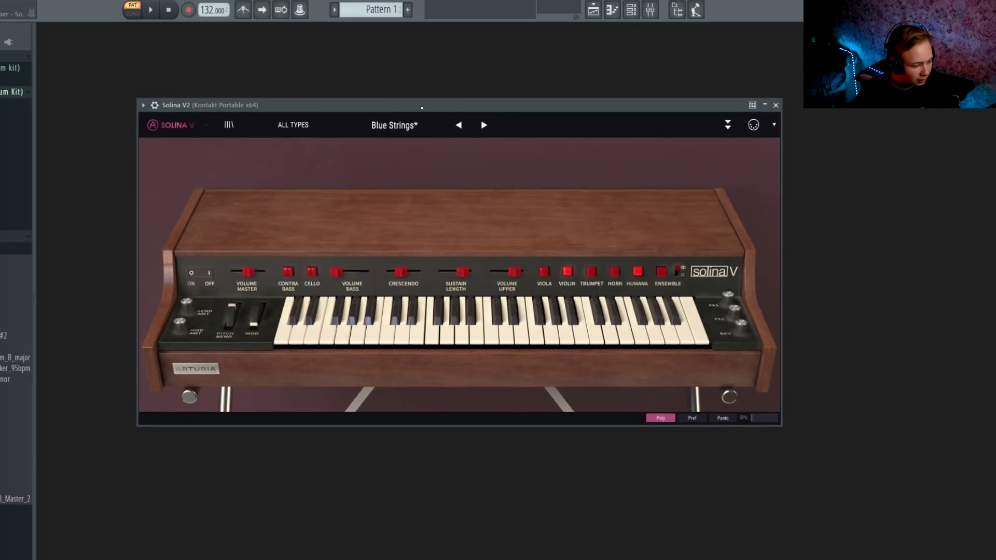
drag(428, 107, 430, 114)
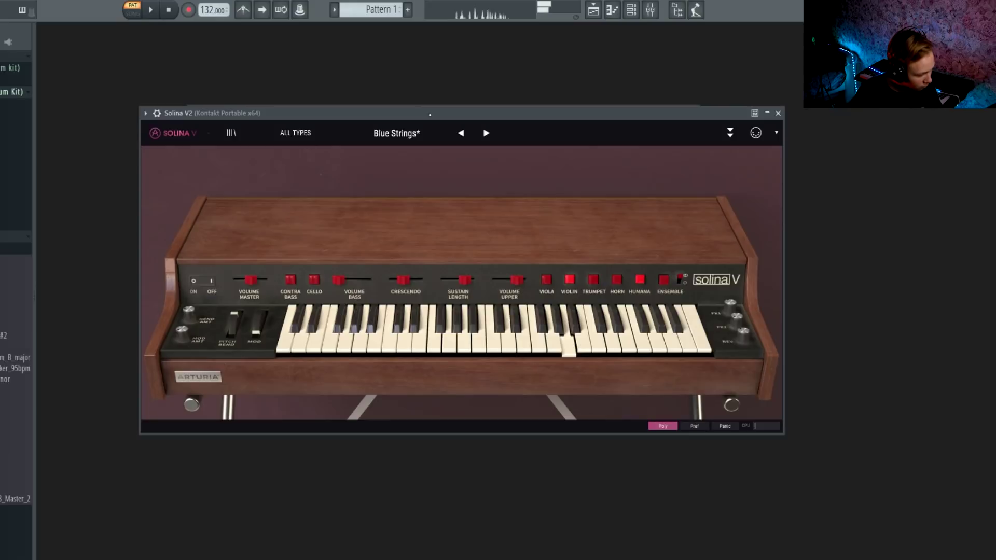
drag(329, 115, 332, 97)
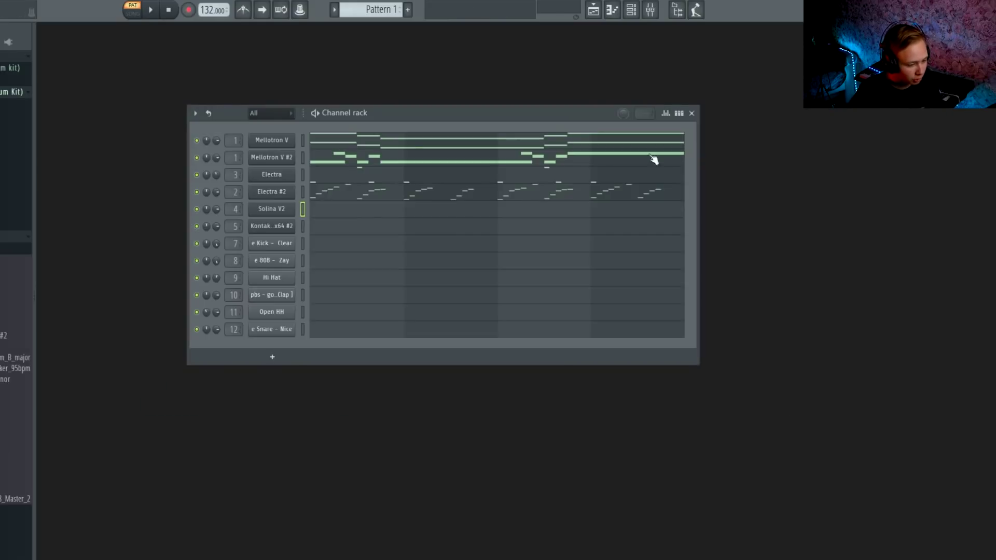
Step: Open the piano roll for Solina V2 and add an E4 note spanning the first half of bar 1
click(782, 95)
click(351, 211)
click(72, 360)
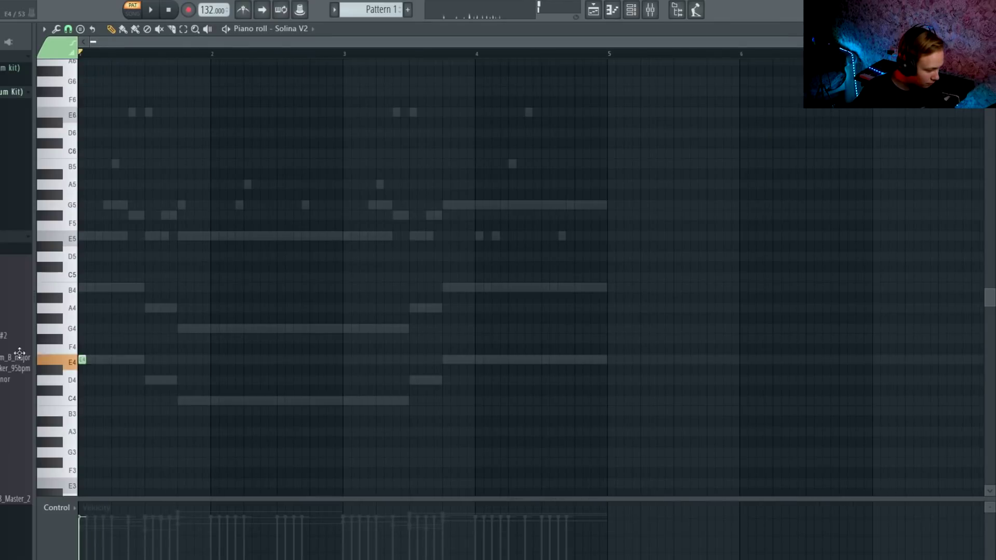
click(82, 361)
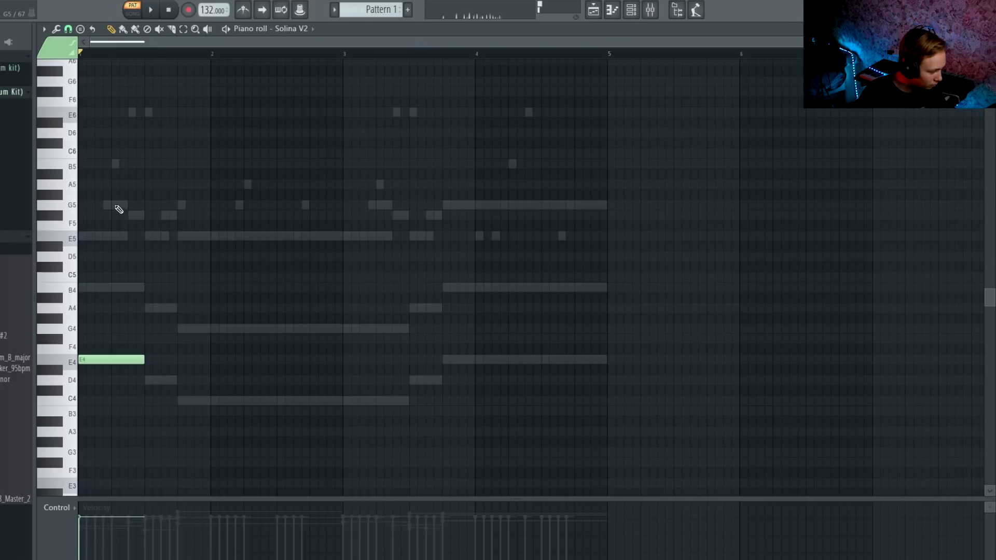
Step: Add G5 and D4 notes at beat 3 of bar 1, F#5 and C4 at beat 4, and E5 at the start of bar 2
drag(111, 204, 144, 204)
click(148, 381)
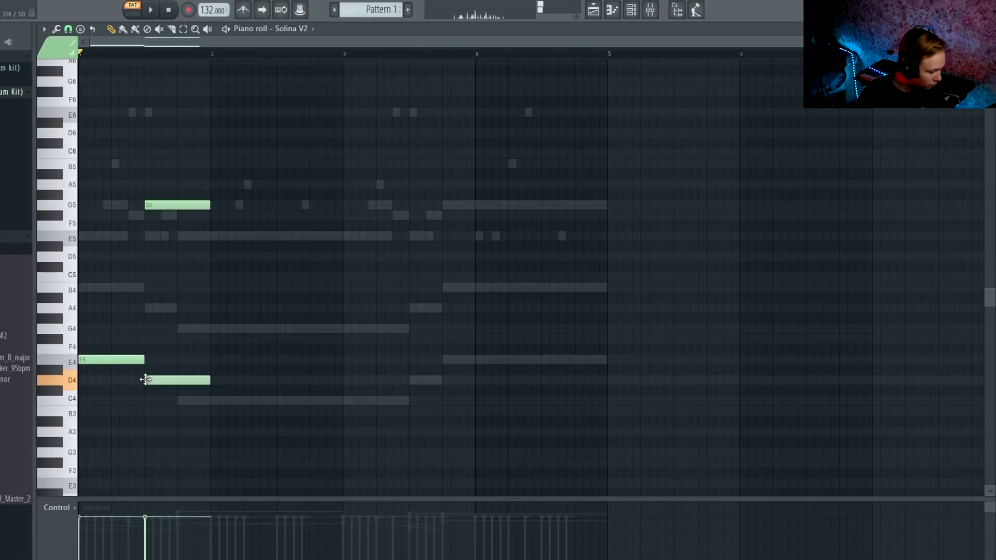
click(181, 215)
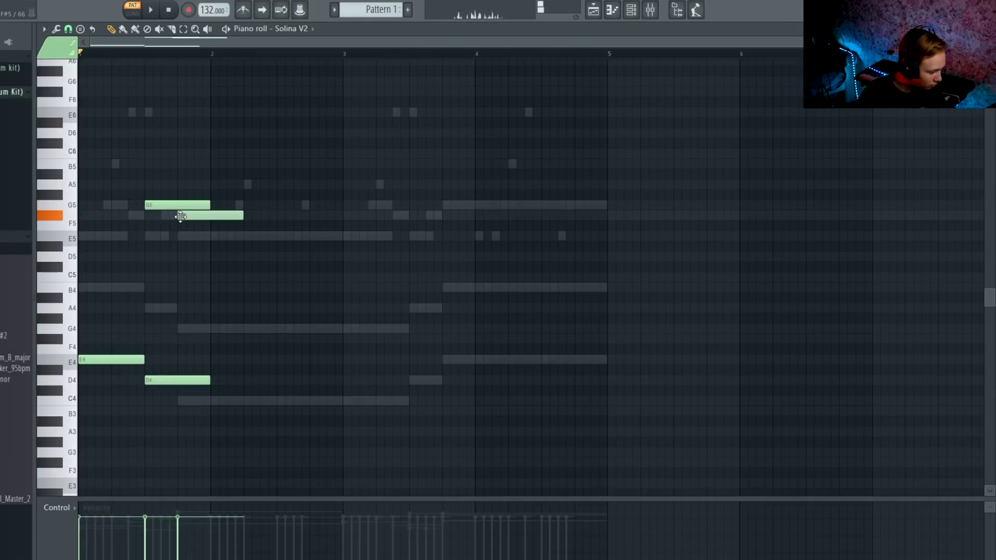
click(182, 402)
click(212, 236)
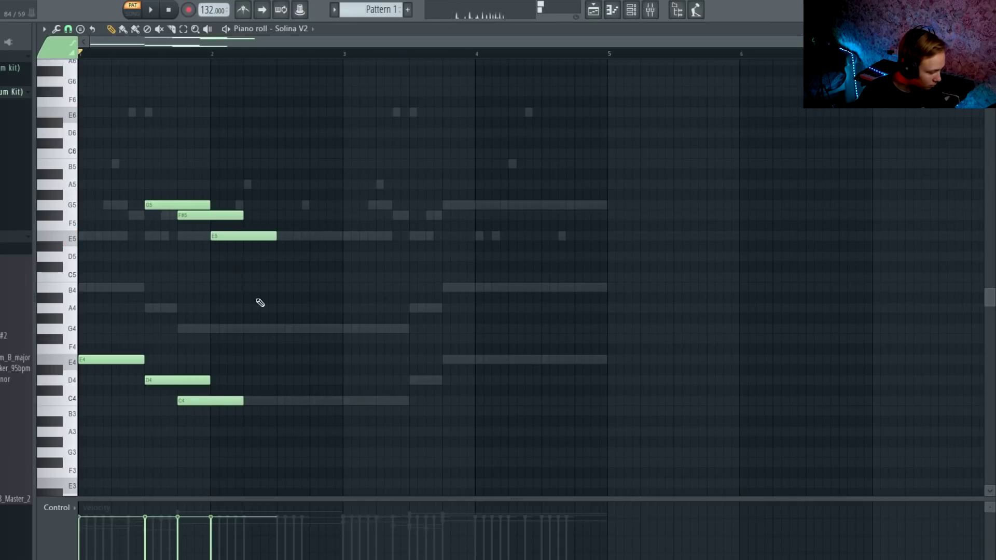
Step: Fit the notes end to end, extend the E5 and C4 to the end of bar 2, and play the result
click(345, 402)
key(ctrl+l)
right_click(344, 403)
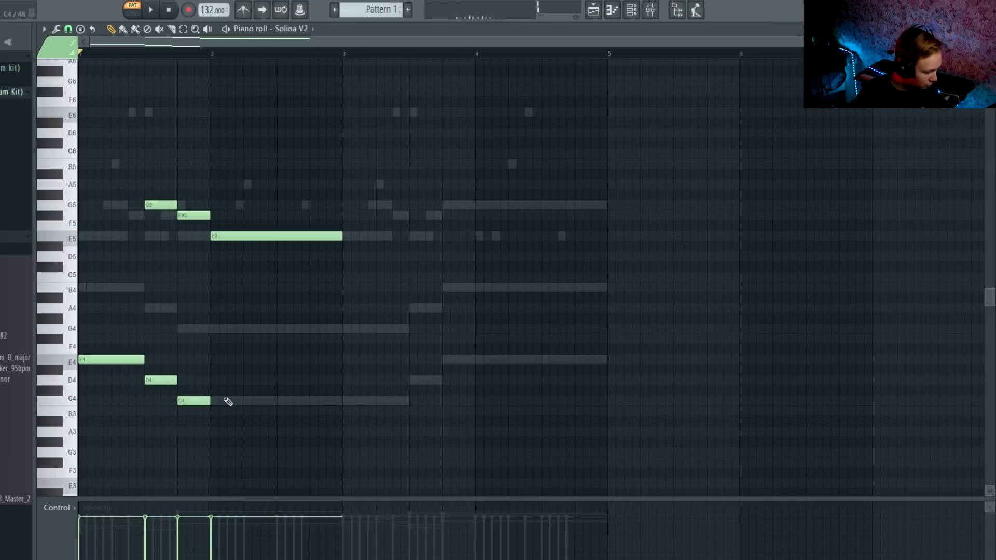
drag(211, 403, 342, 409)
key(space)
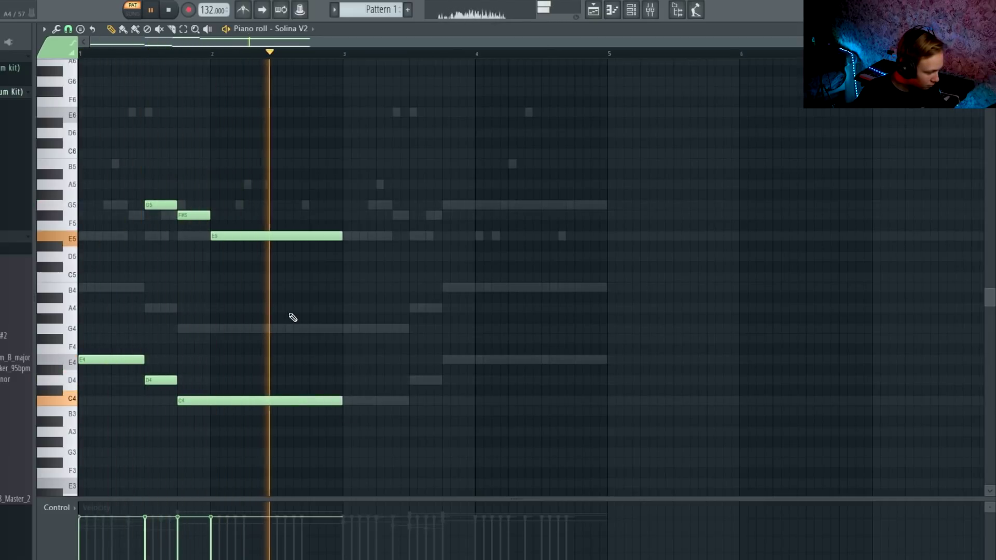
key(ctrl+b)
scroll(294, 317, down, 1)
key(space)
key(Delete)
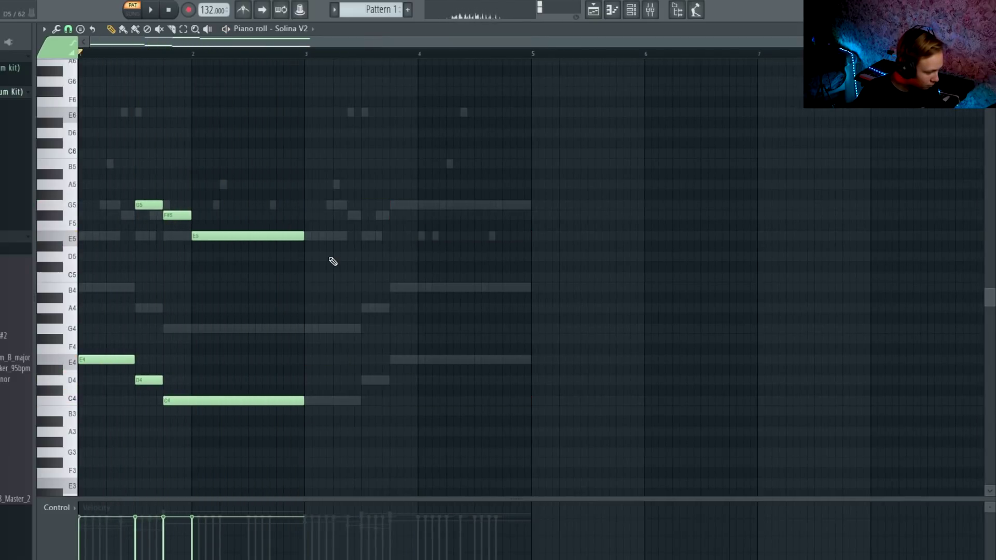
Step: Add C4 over bar 3's first half, E5 and D4 at beat 3, F#5 and E4 at beat 4, and G5 at bar 4's start
click(308, 401)
drag(435, 404, 362, 403)
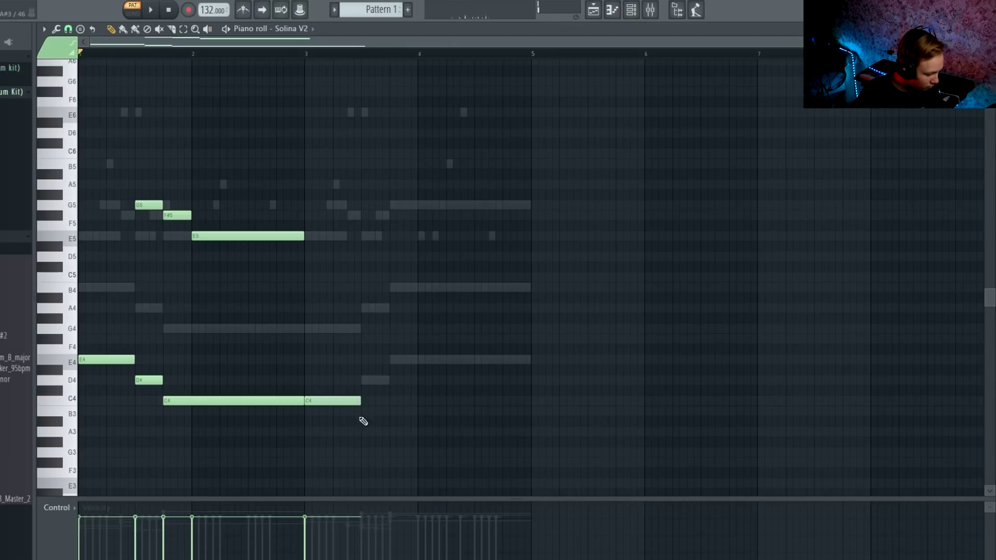
click(361, 206)
drag(360, 212, 363, 247)
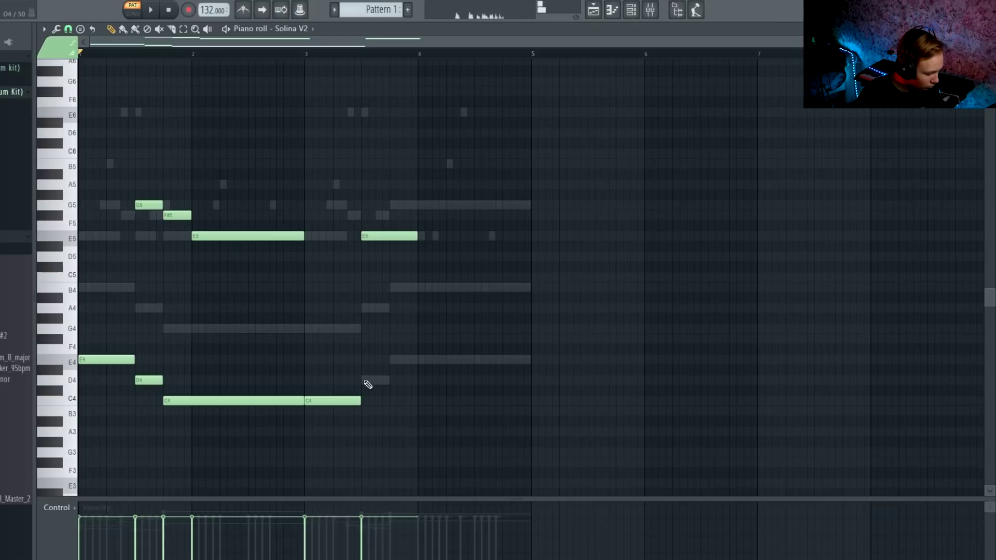
click(366, 381)
click(388, 215)
click(397, 360)
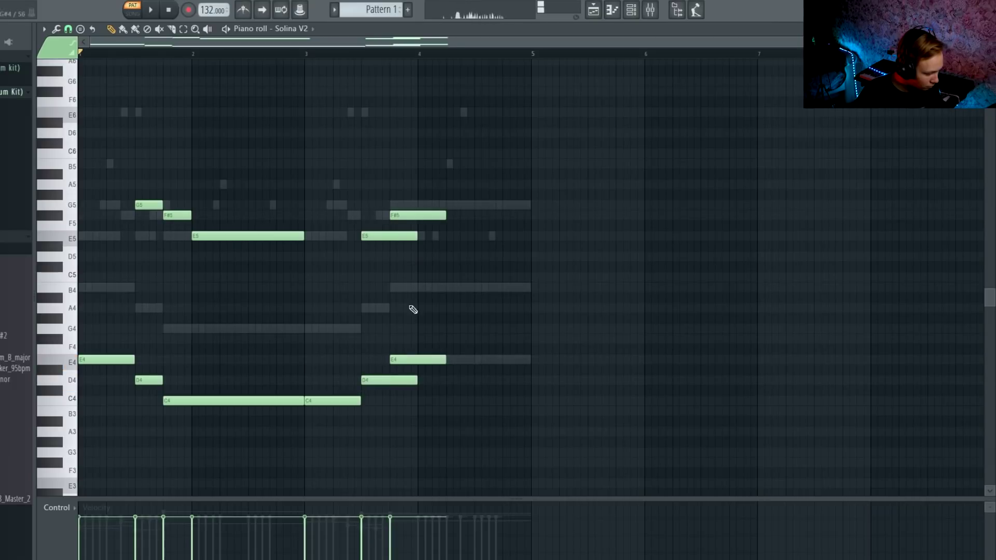
click(420, 204)
Step: Trim bar 3's new notes end to end, extend the G5 and E4 through the end of bar 4, and play from bar 3
drag(423, 169, 359, 408)
click(536, 381)
drag(430, 446, 341, 178)
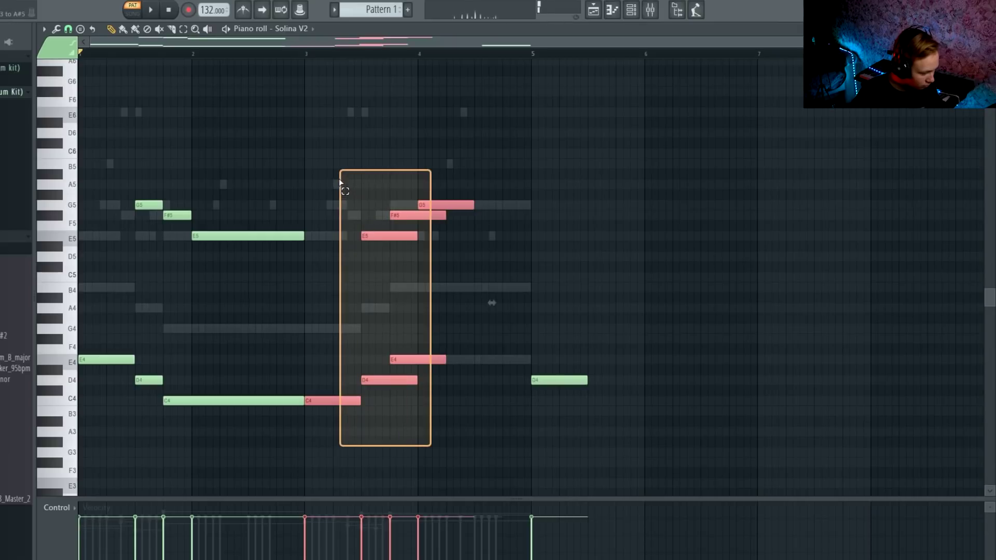
key(ctrl+l)
key(ctrl+d)
drag(416, 360, 525, 360)
right_click(538, 379)
click(307, 55)
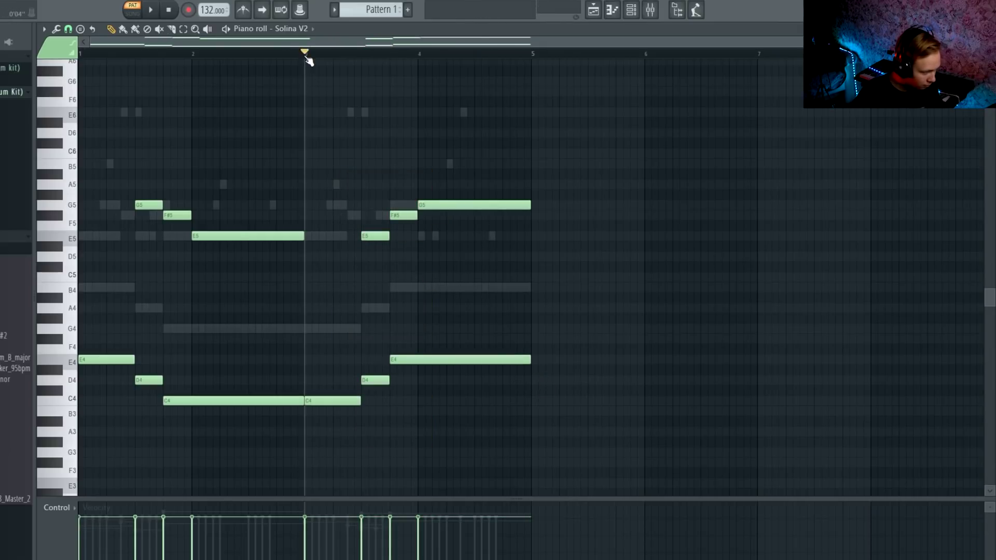
key(space)
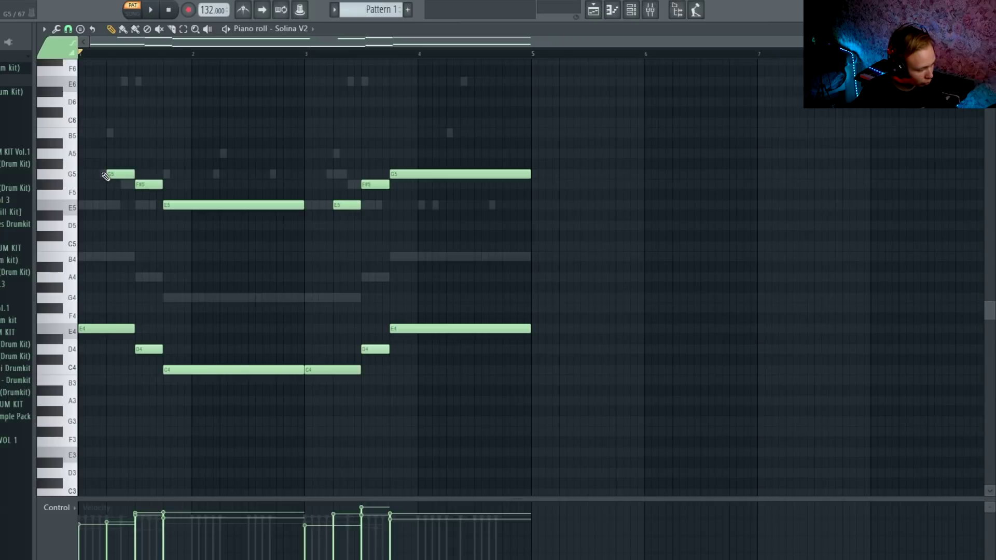
Step: Move the long E5 to bar 2's start and the G5 to bar 4's start, extend each preceding F#5 to meet it, and end the G5 with bar 4
drag(163, 205, 191, 192)
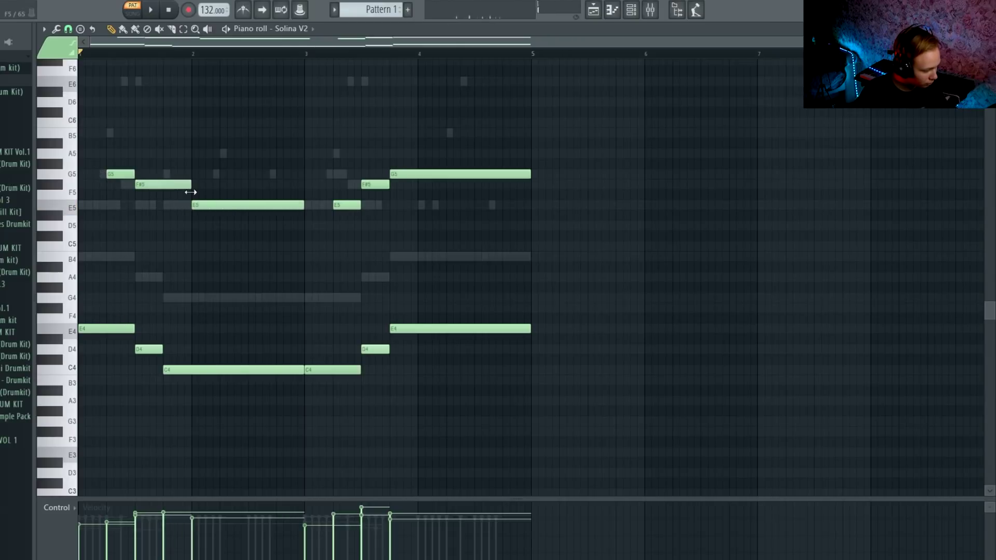
key(space)
drag(416, 171, 444, 171)
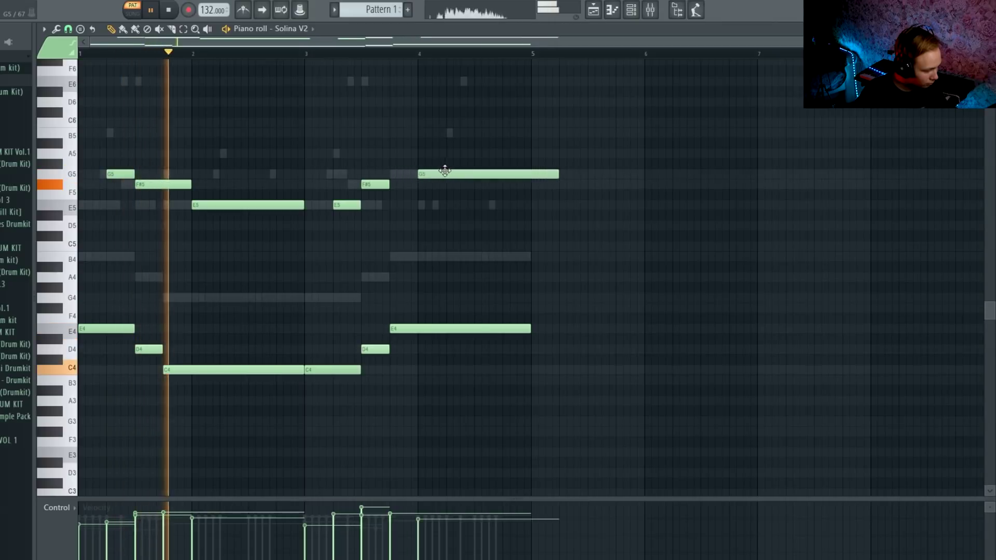
drag(389, 185, 418, 185)
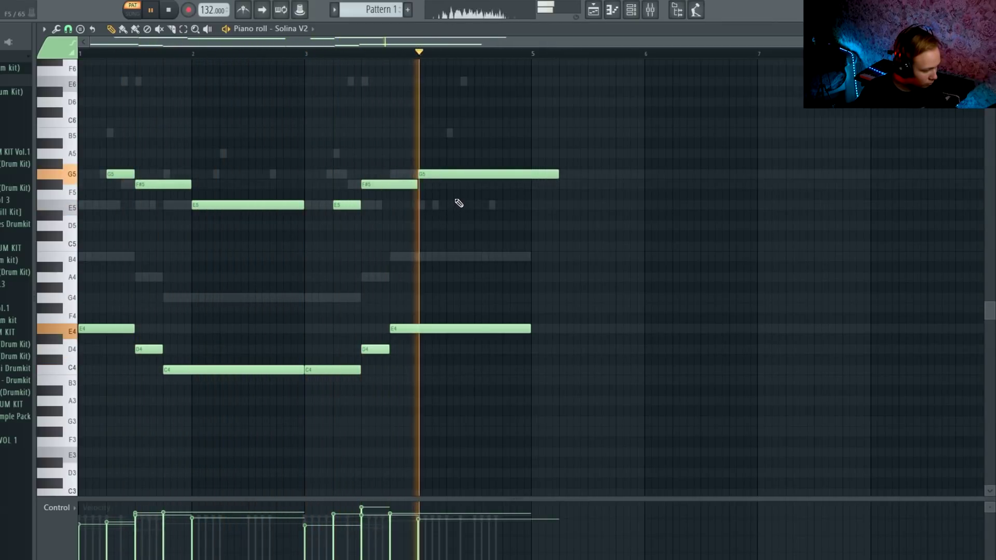
drag(559, 173, 532, 173)
key(space)
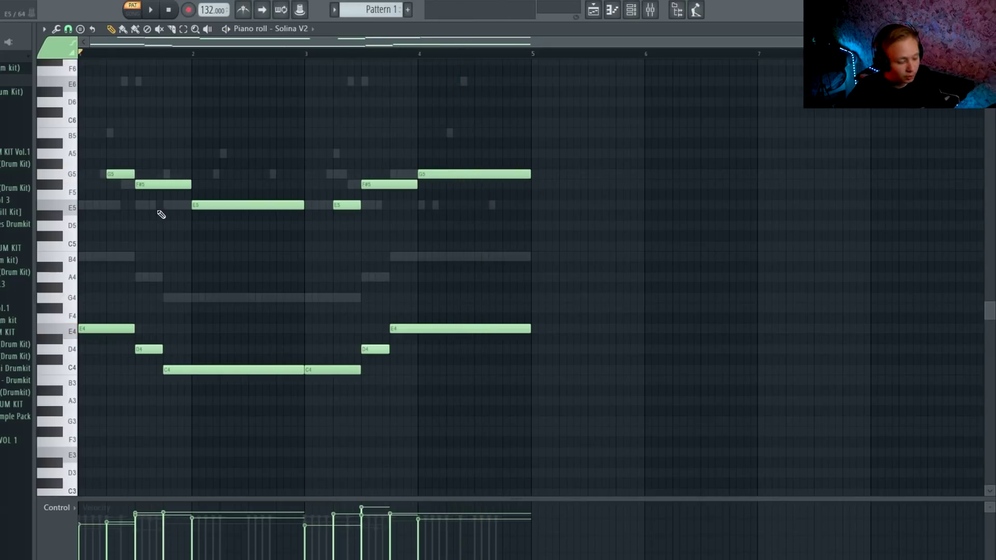
Step: Try moving the first G5 to the start of bar 1 and the long E5 back to beat 4, shortening the F#5 before it
drag(125, 177, 96, 177)
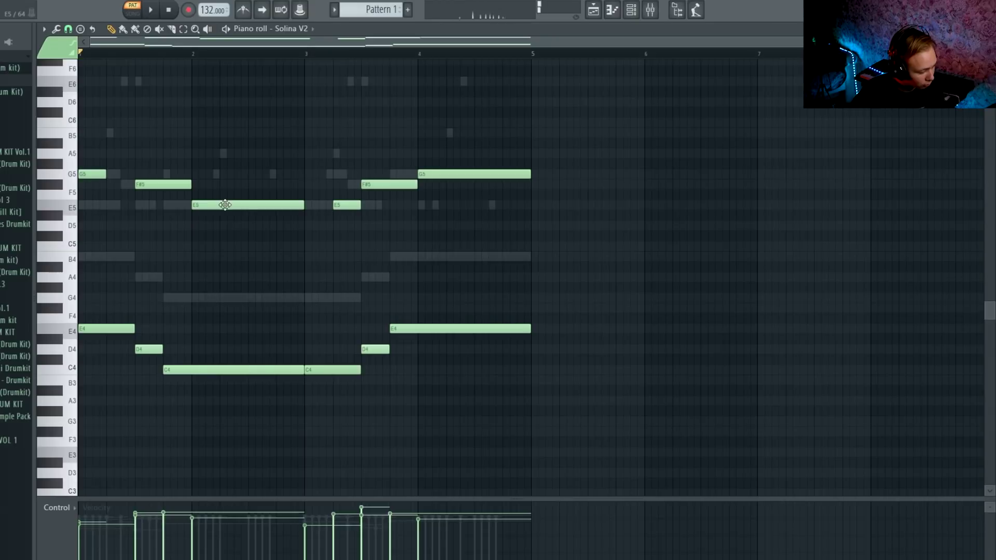
drag(197, 204, 161, 187)
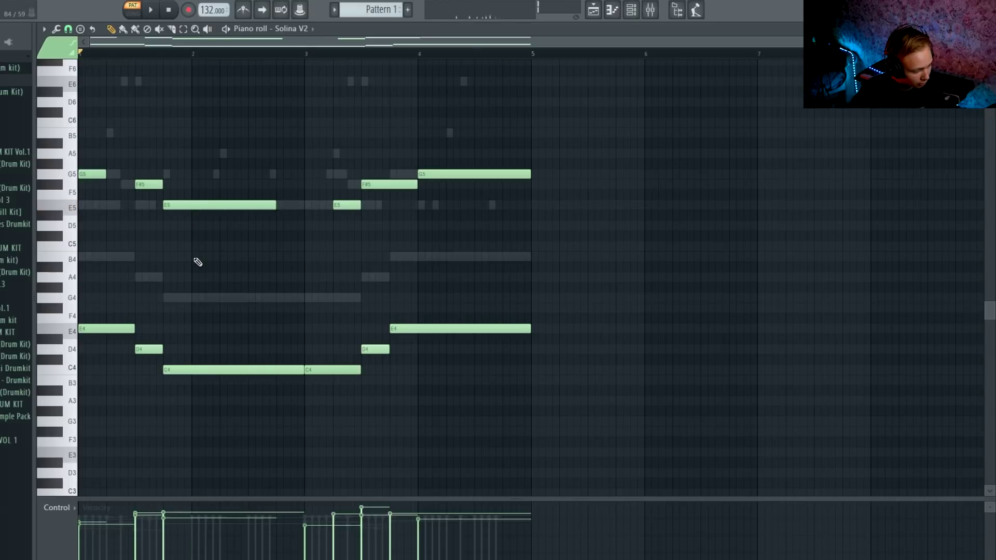
Step: In the Kontakt Portable x64 #2 piano roll, add a three-beat E5 note from beat 4 of bar 1 and raise it one octave
key(F7)
drag(407, 72, 400, 67)
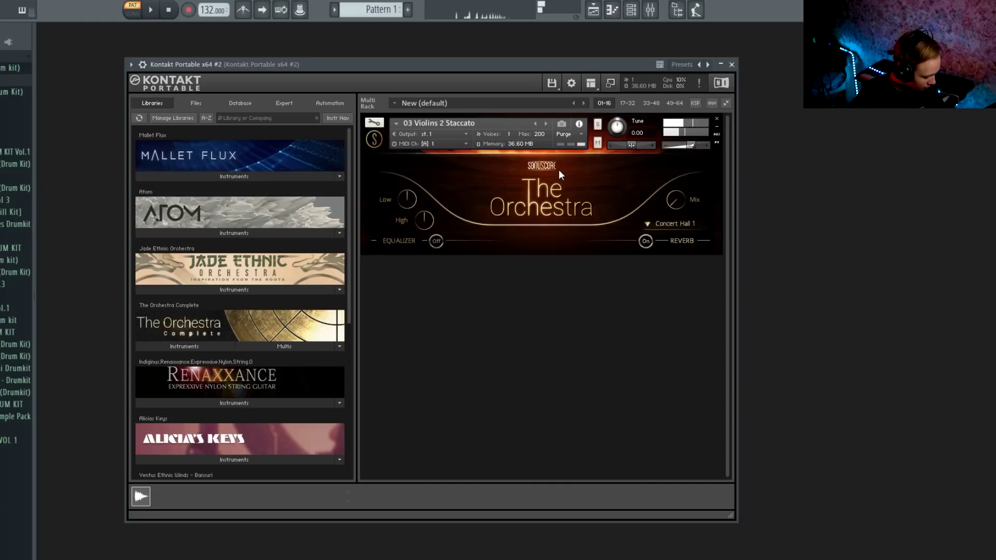
key(F7)
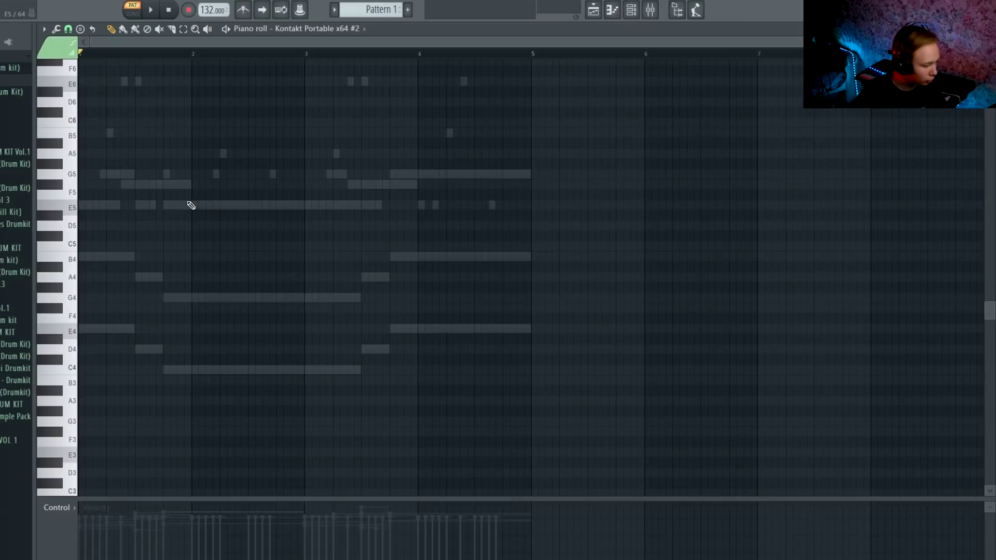
scroll(184, 210, up, 3)
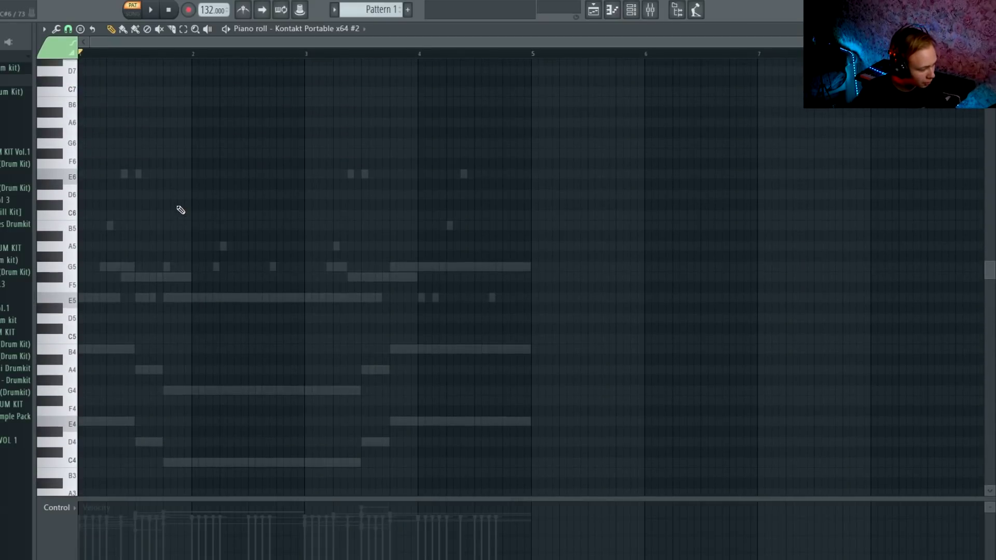
click(166, 298)
drag(221, 298, 245, 304)
key(ctrl+Up)
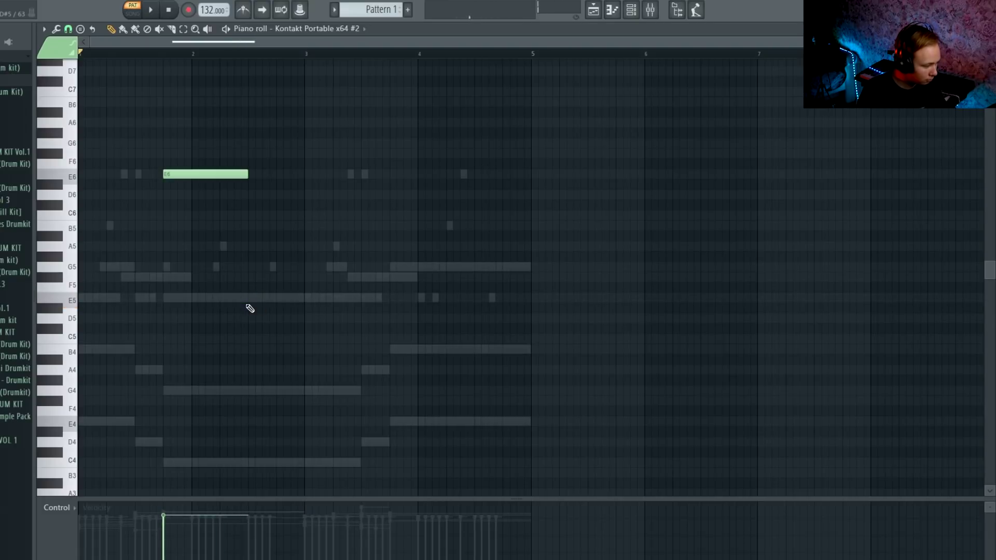
Step: Chop the E6 note into short repeats with the chopper's Default pattern and listen to the result
key(ctrl+a)
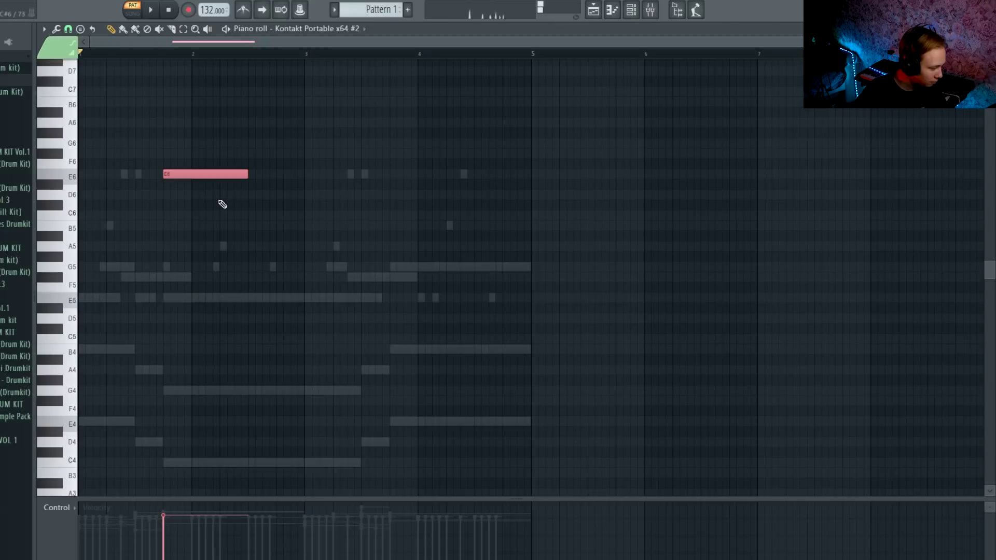
key(ctrl+u)
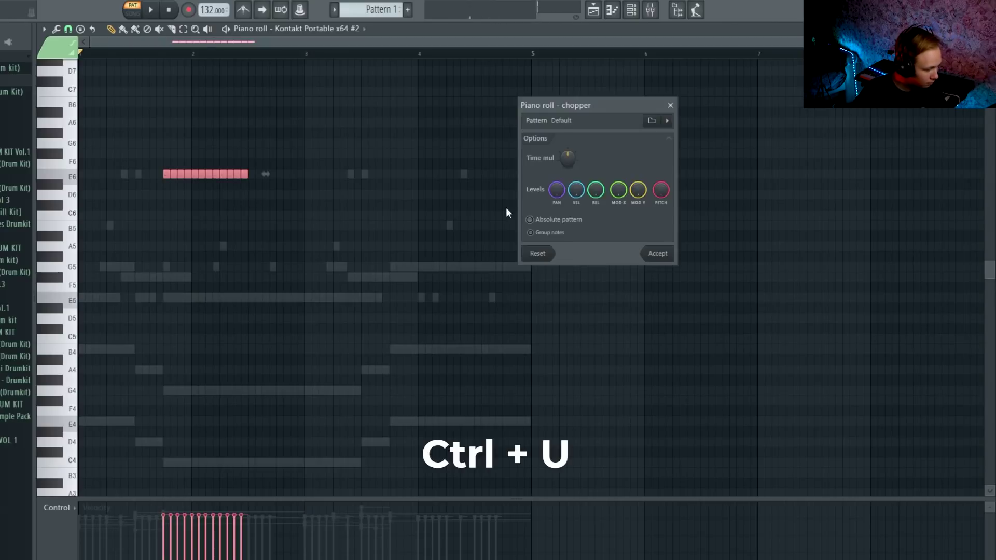
click(656, 253)
key(space)
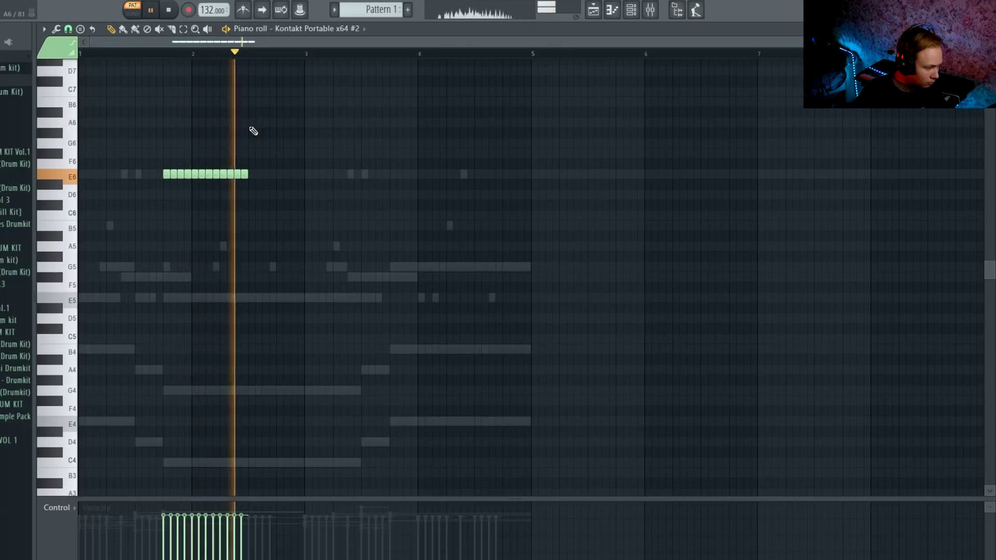
key(space)
Step: Ramp the velocities of the chopped E6 notes steadily downward across the run and listen to the fade
drag(269, 150, 157, 220)
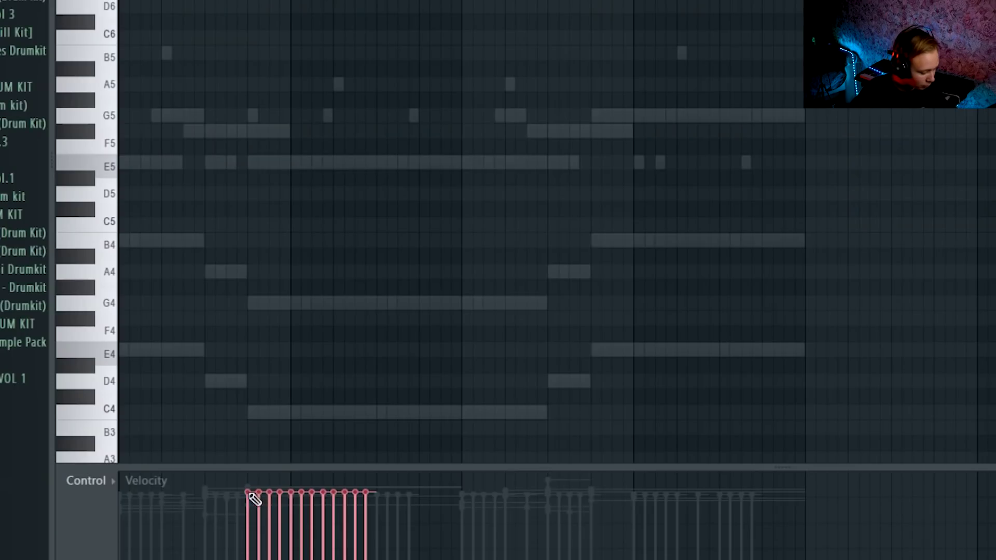
drag(165, 516, 233, 535)
mouse_move(354, 523)
mouse_down()
mouse_move(386, 553)
mouse_move(363, 559)
mouse_up()
click(389, 391)
key(space)
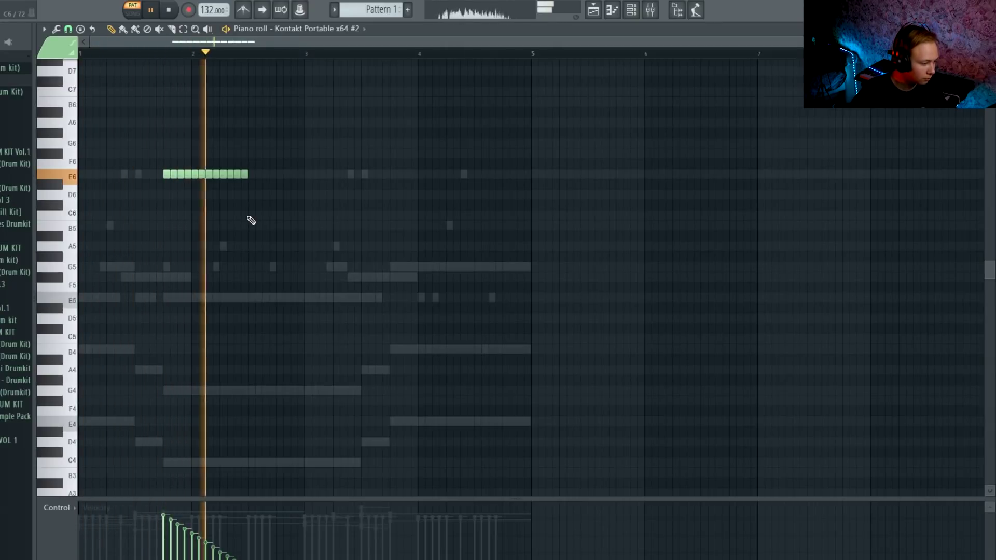
key(space)
Step: Copy the fading E6 run to beat 4 of bar 3 and close the piano roll
key(ctrl+v)
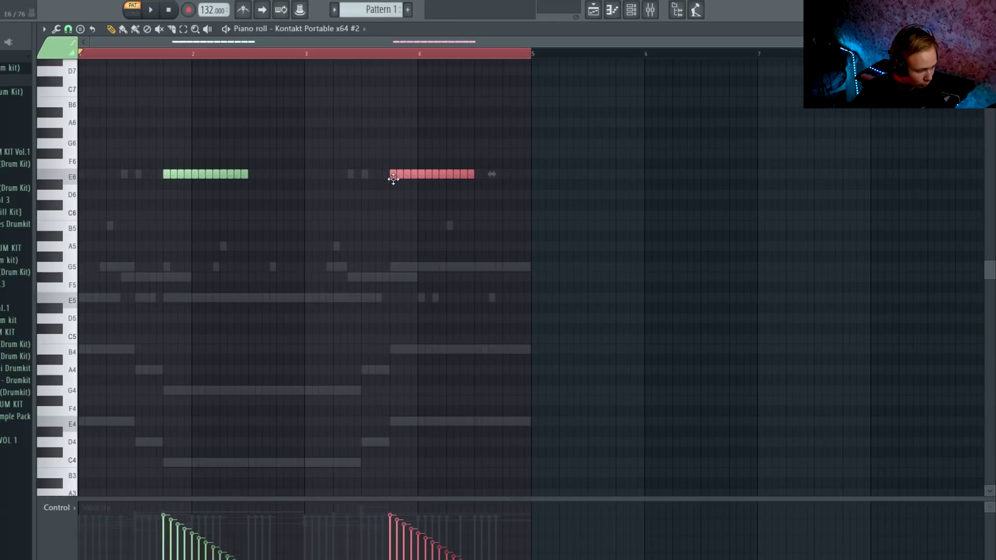
click(403, 203)
key(F7)
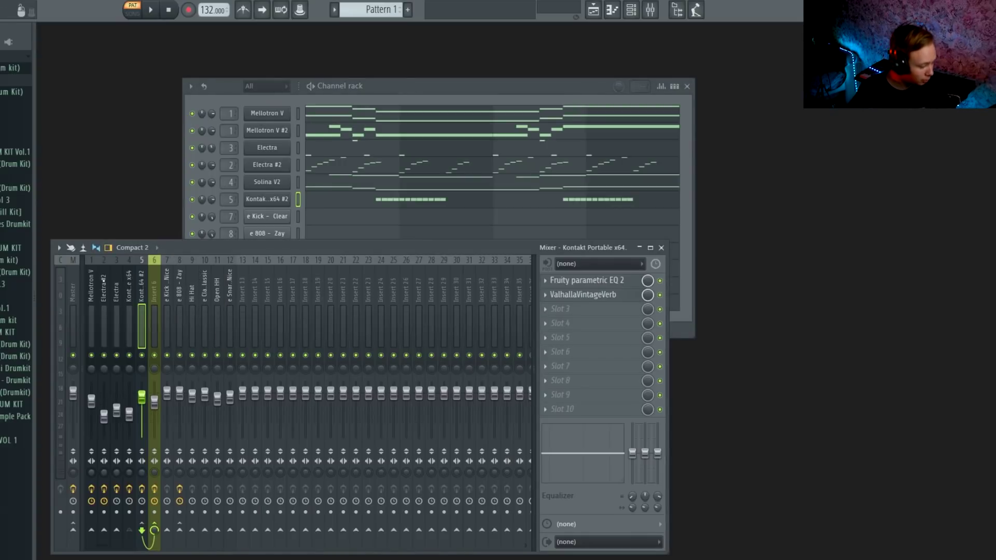
Step: Review the ValhallaVintageVerb and Fruity parametric EQ 2 settings on the Mellotron V mixer track
click(92, 311)
click(583, 280)
key(Escape)
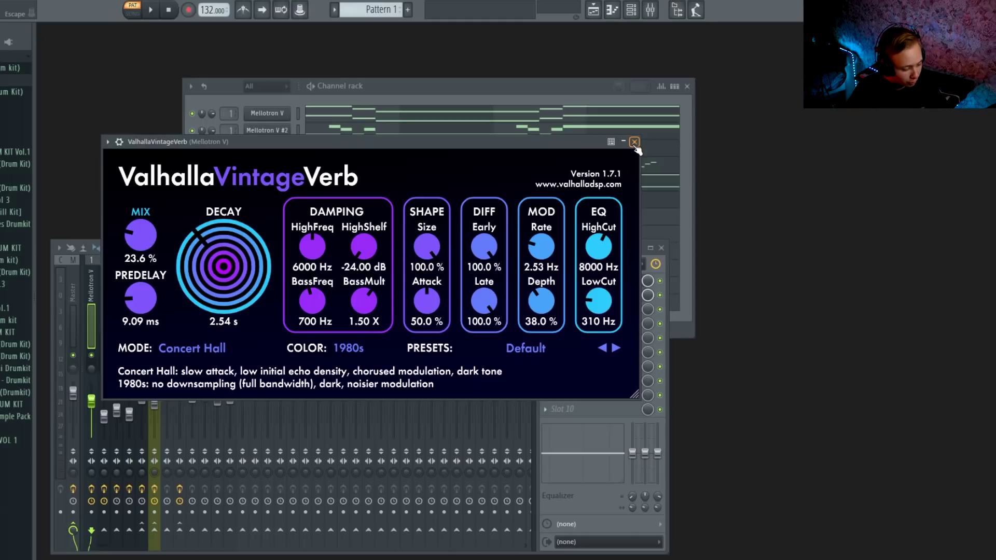
click(634, 142)
click(587, 295)
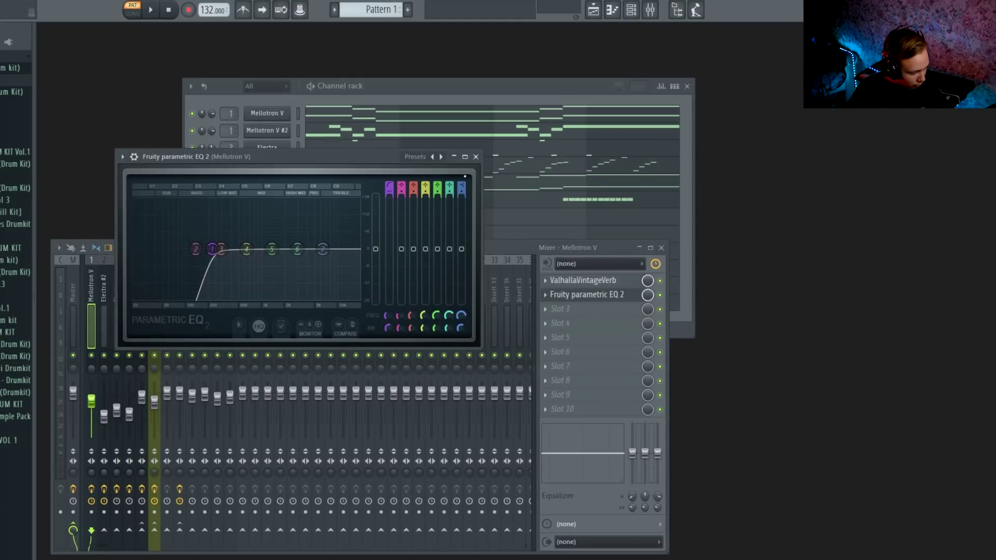
click(475, 157)
Step: Review the Fruity parametric EQ 2 and Fruity Delay 3 settings on the Electra #2 mixer track
click(298, 165)
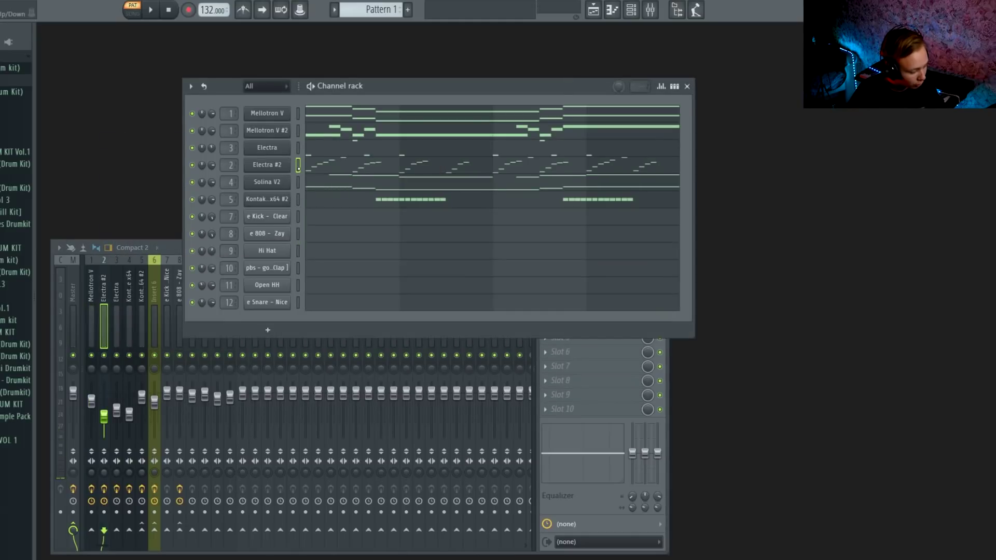
click(580, 285)
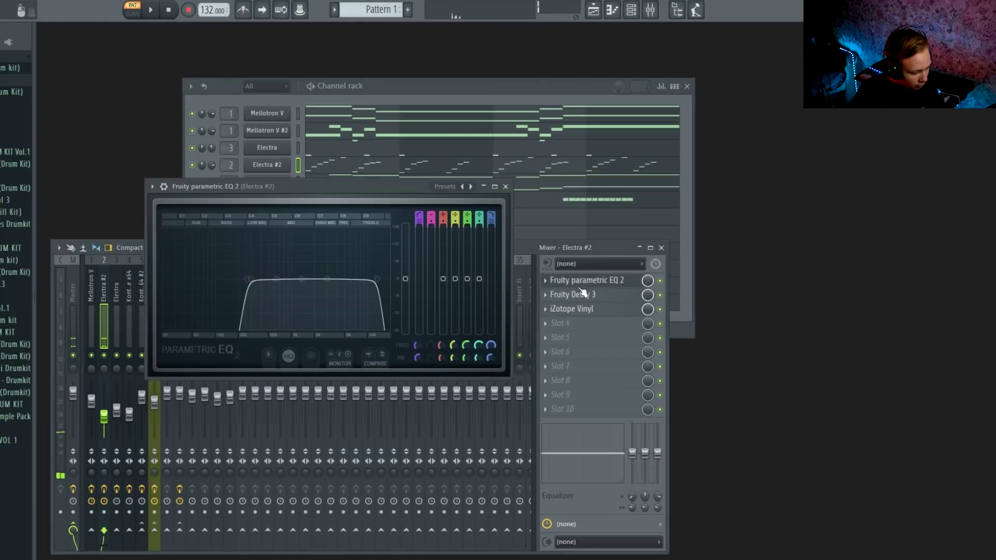
click(506, 186)
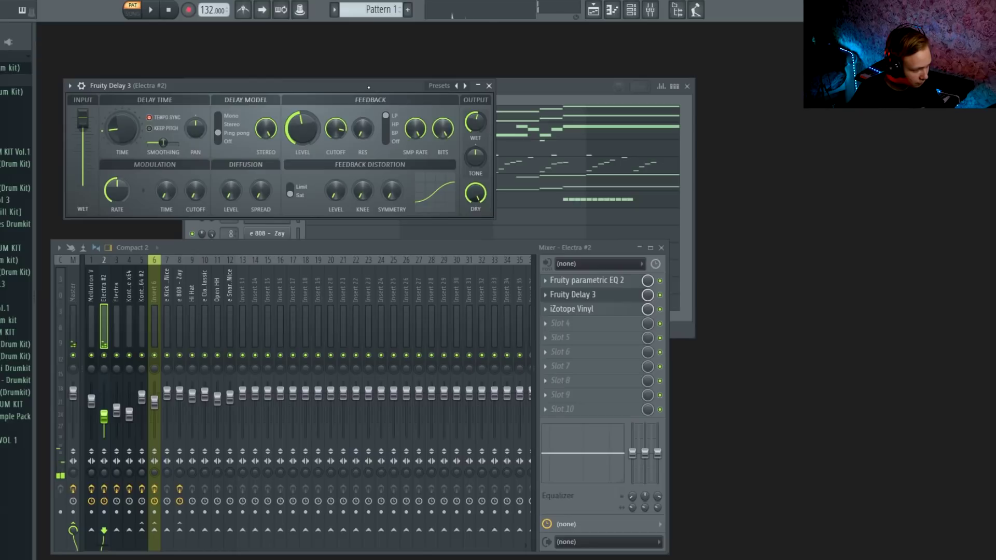
key(Escape)
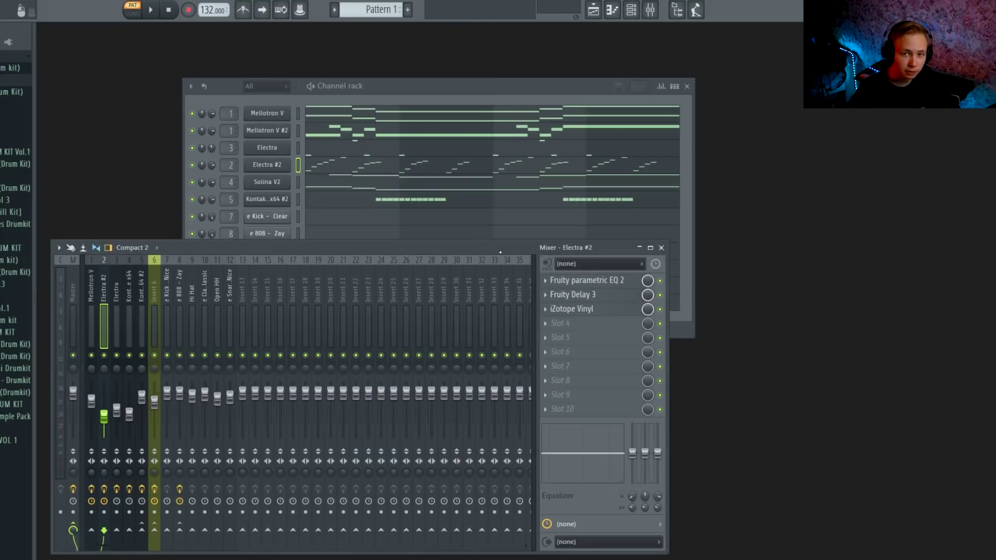
Step: Look over the Electra #2 melody notes in the piano roll and close it
click(391, 167)
scroll(102, 288, down, 3)
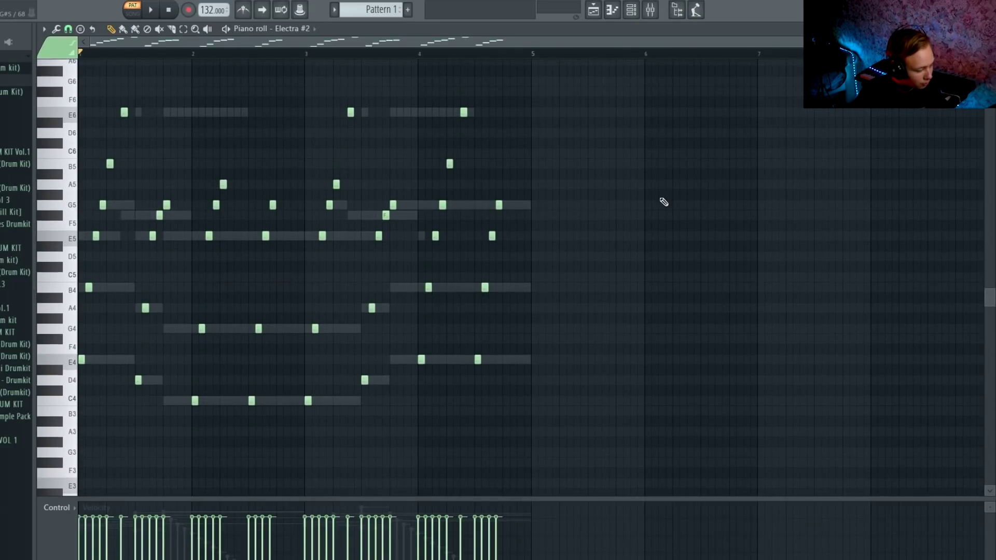
key(F7)
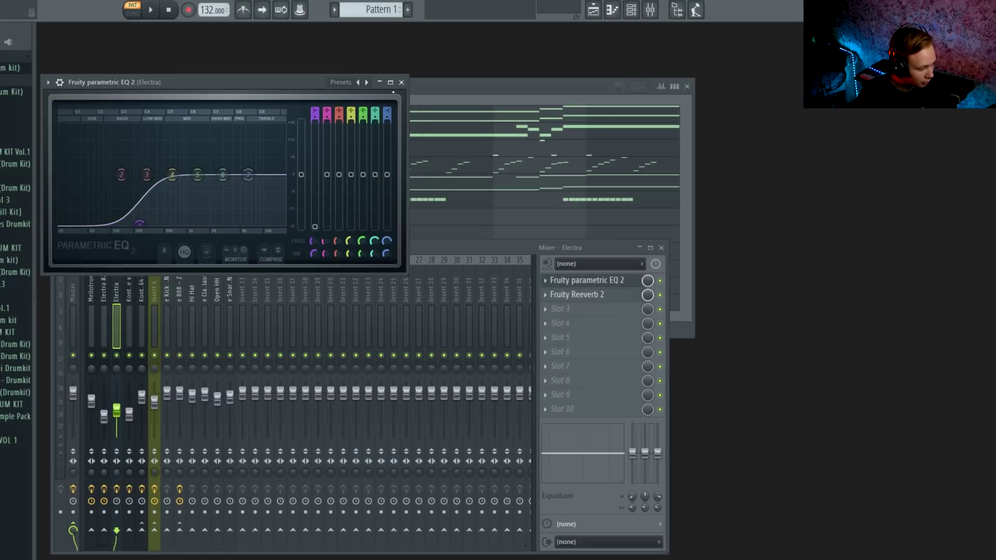
Step: Review the equalizer and reverb settings on the Electra and Kontakt Portable x64 #2 mixer tracks
key(Escape)
click(579, 295)
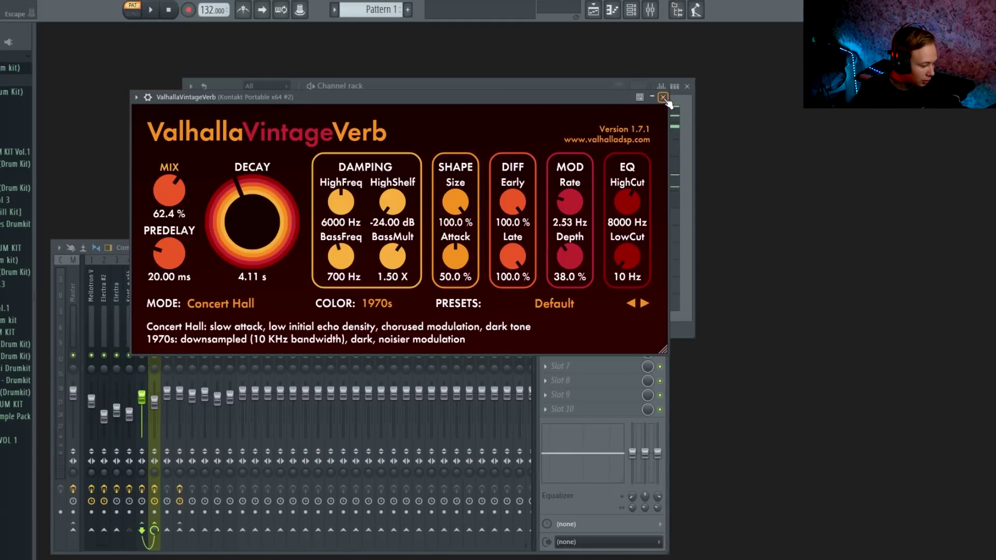
click(663, 98)
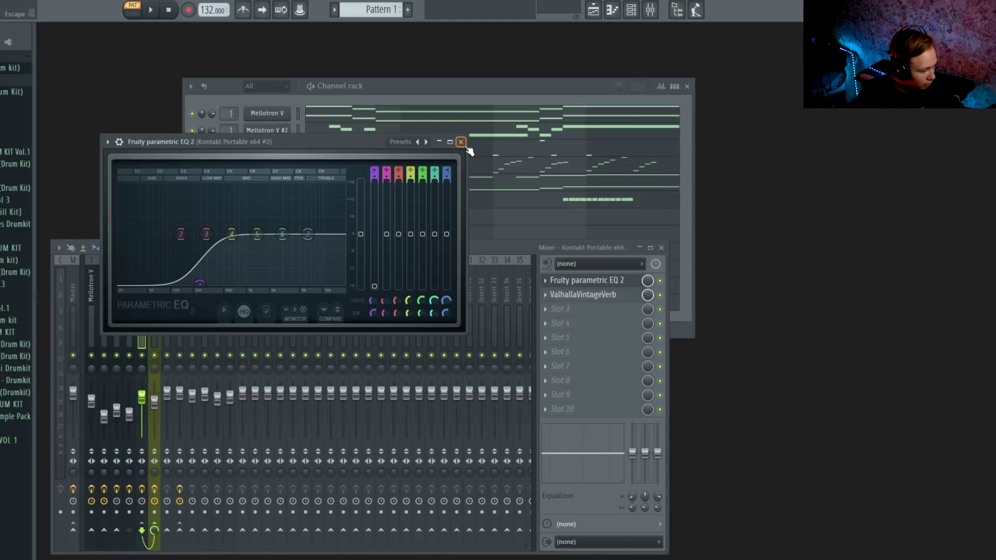
click(461, 142)
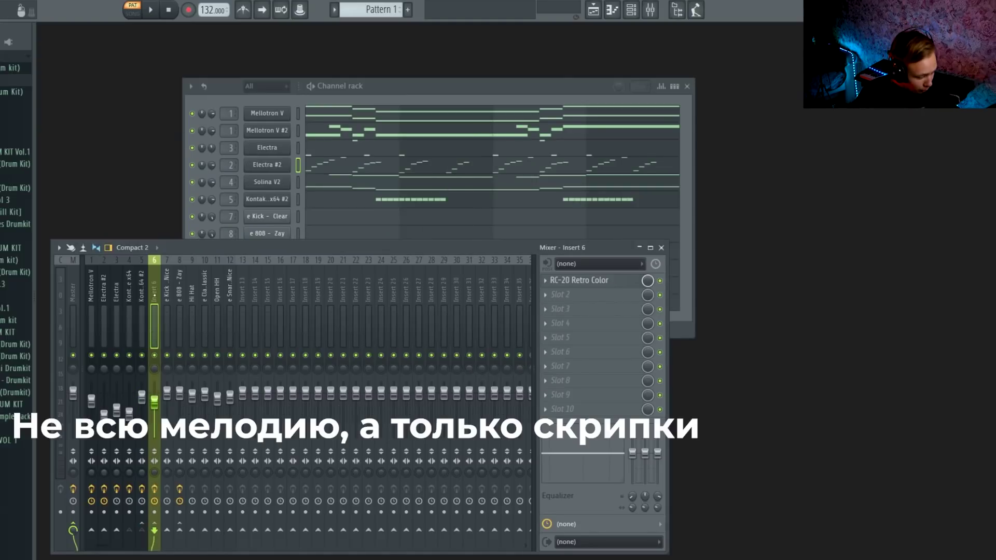
Step: Inspect RC-20 Retro Color on Insert 6 while listening to the melody, and close the plugin
click(589, 282)
key(space)
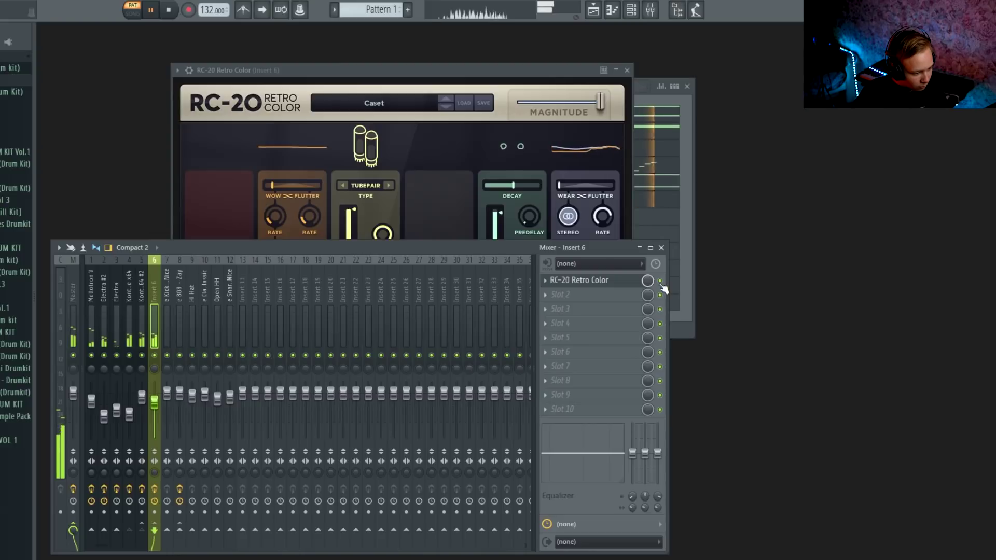
key(space)
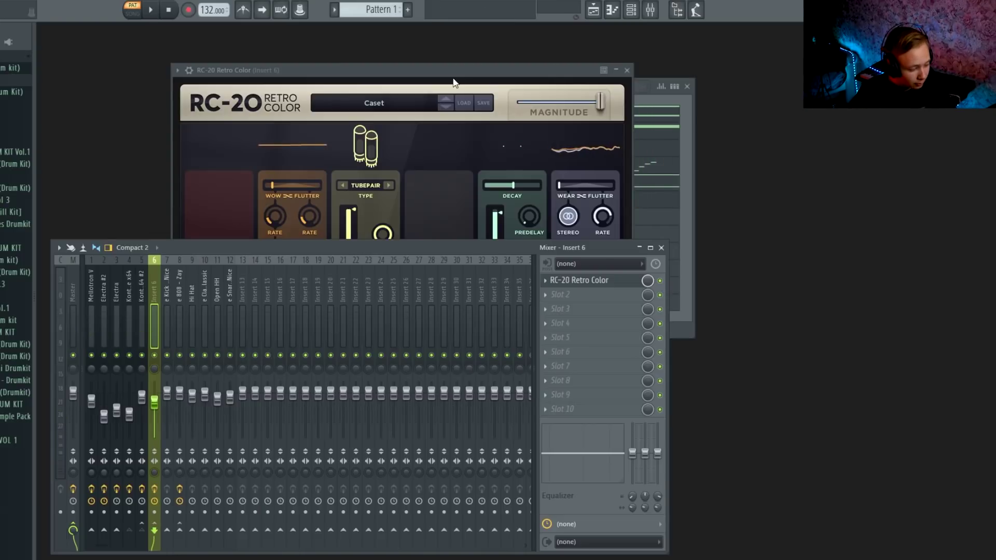
click(626, 70)
Step: Arm the Insert 6 mixer track for recording and render the melody loop to audio
click(650, 11)
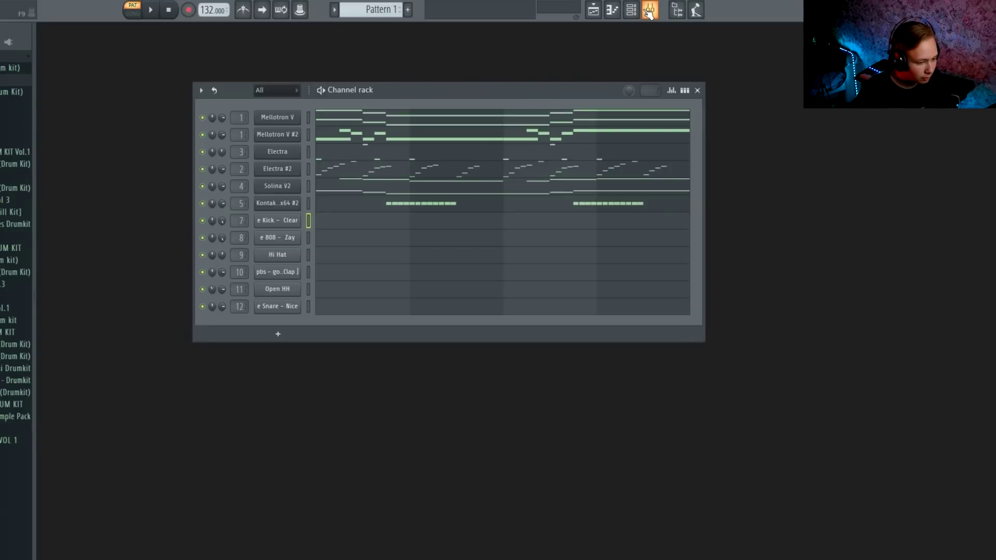
click(650, 12)
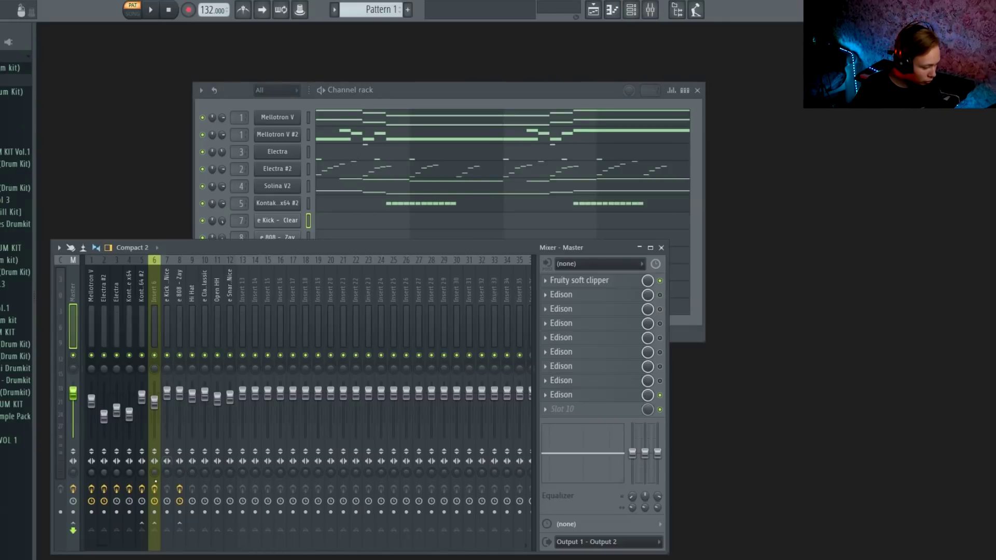
click(154, 512)
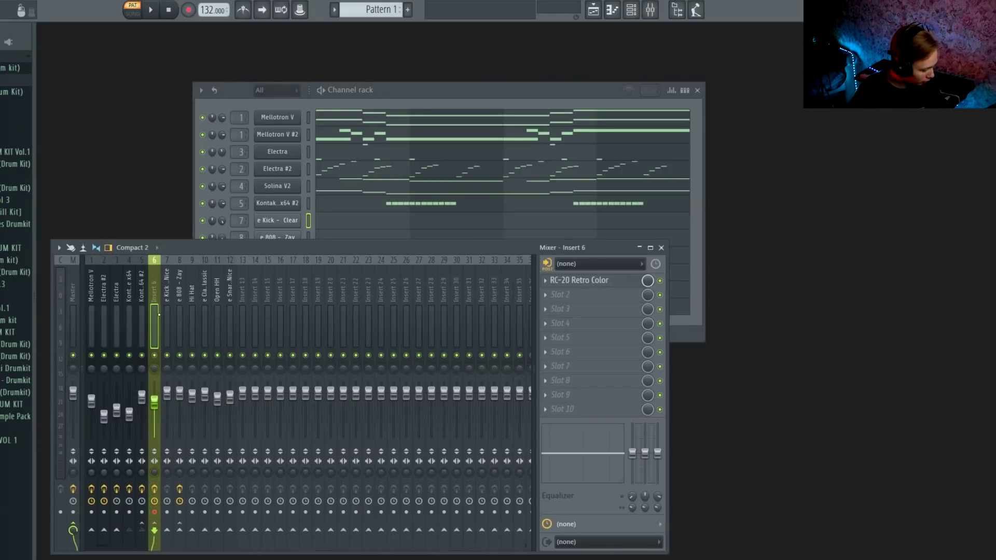
key(ctrl+r)
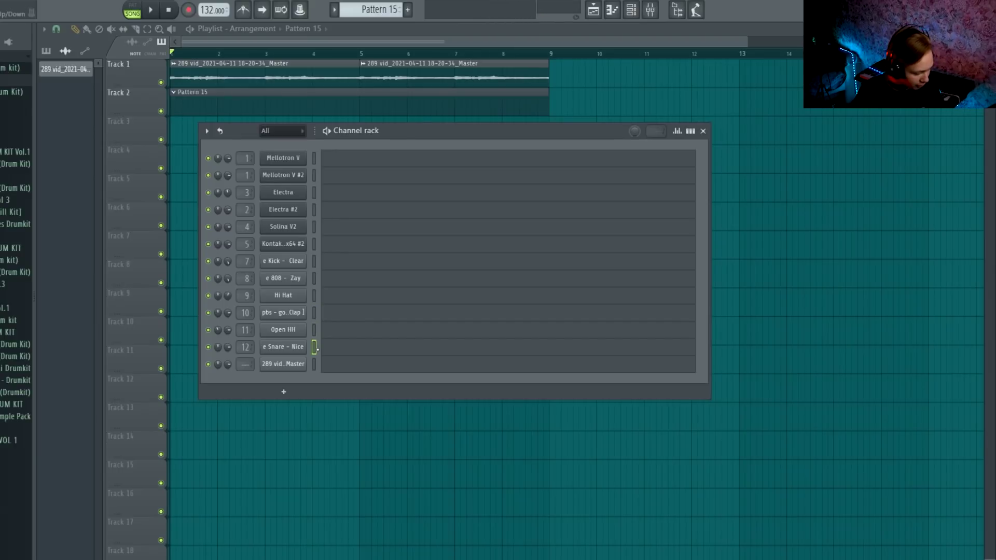
Step: Select the drum channels in Pattern 15 and fill the Hi Hat channel on every second step
drag(315, 348, 314, 261)
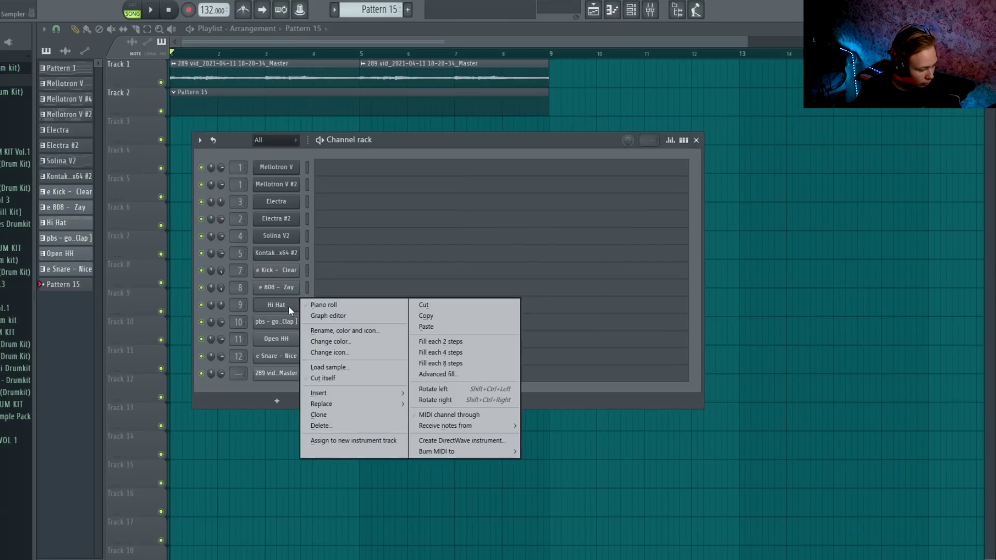
click(441, 341)
Step: Place C5 clap hits on beat 3 of bars 1 to 4 and duplicate them into bars 5 to 8
click(333, 326)
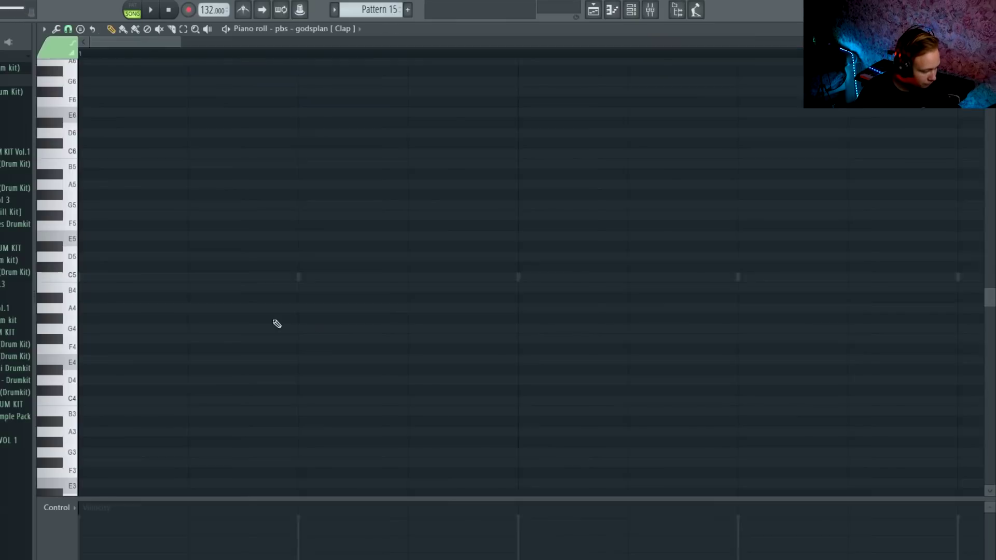
click(118, 278)
click(194, 278)
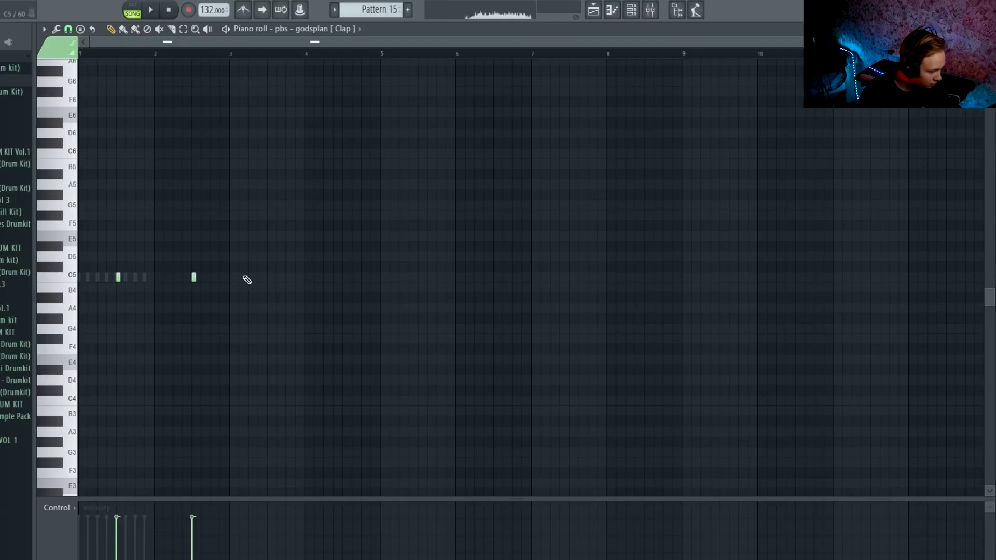
click(270, 278)
click(344, 278)
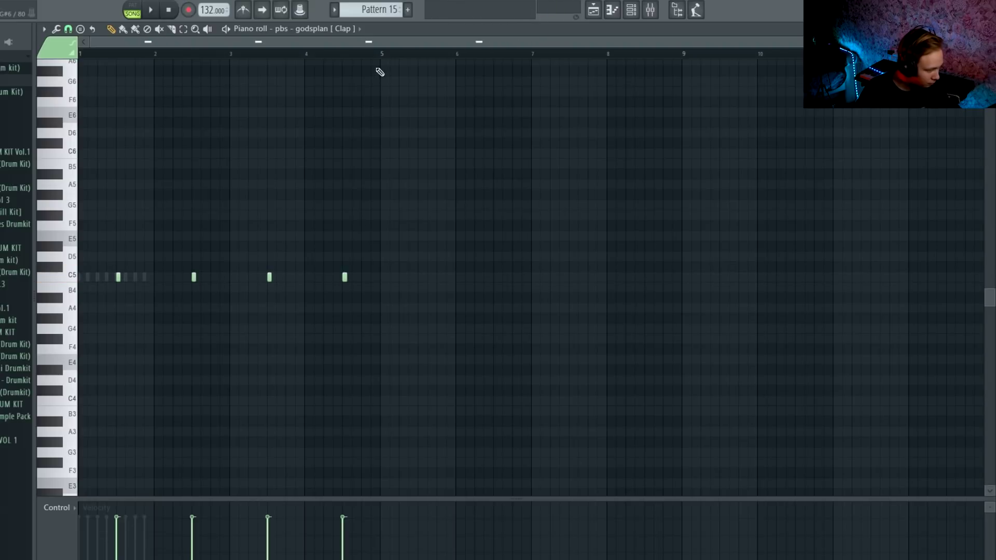
drag(380, 53, 83, 73)
key(ctrl+b)
key(ctrl+d)
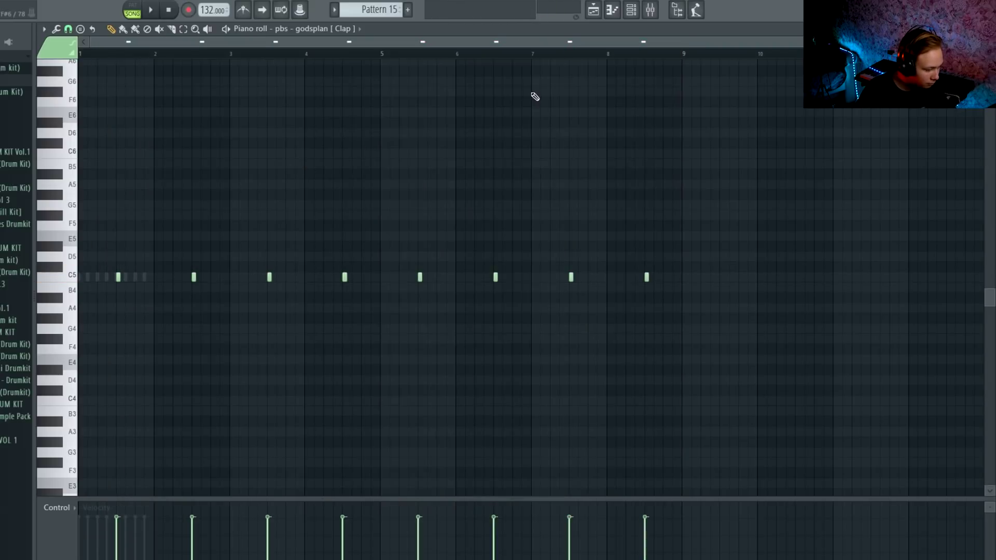
Step: Refill the Hi Hat every 2 steps across the full eight bars and play the arrangement
click(632, 9)
right_click(296, 311)
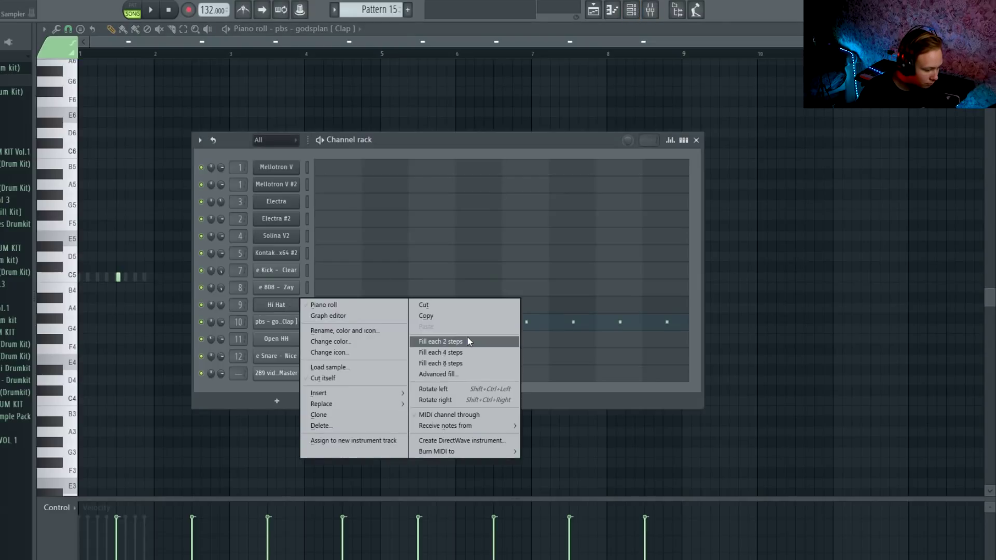
click(467, 338)
key(space)
drag(388, 143, 386, 106)
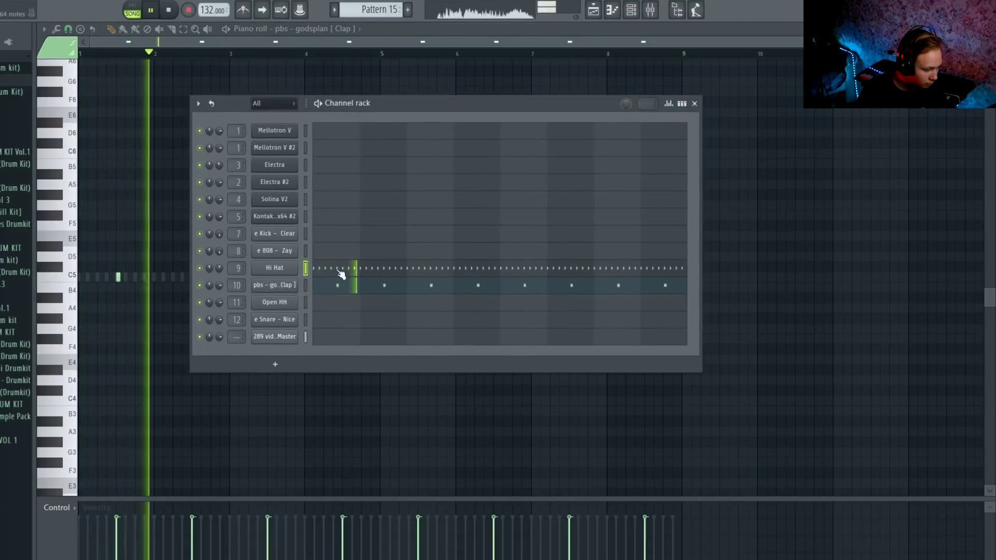
Step: Place one-beat C5 Open HH notes on beat 4 of bars 1 and 3 and duplicate them into bars 5 and 7
click(334, 308)
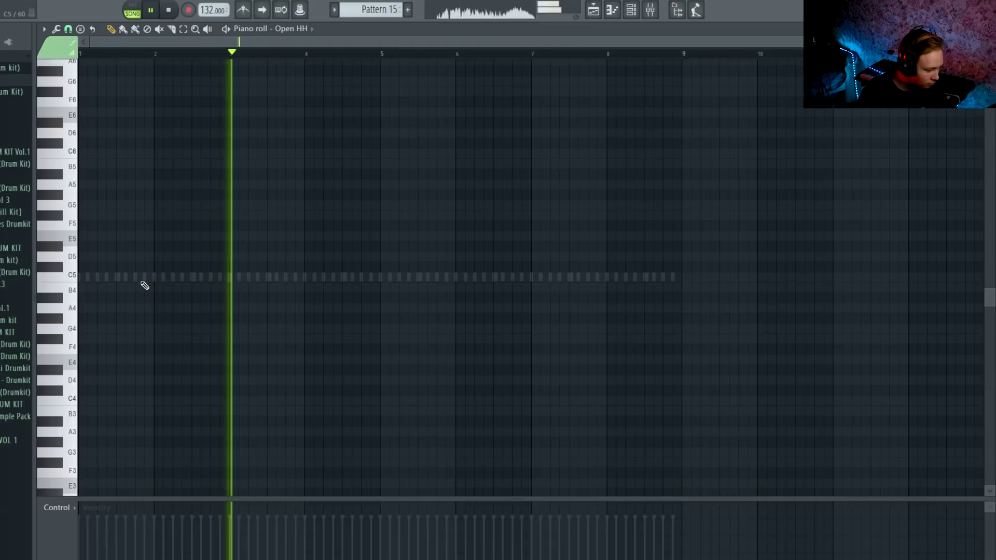
click(142, 277)
click(229, 277)
drag(244, 277, 310, 278)
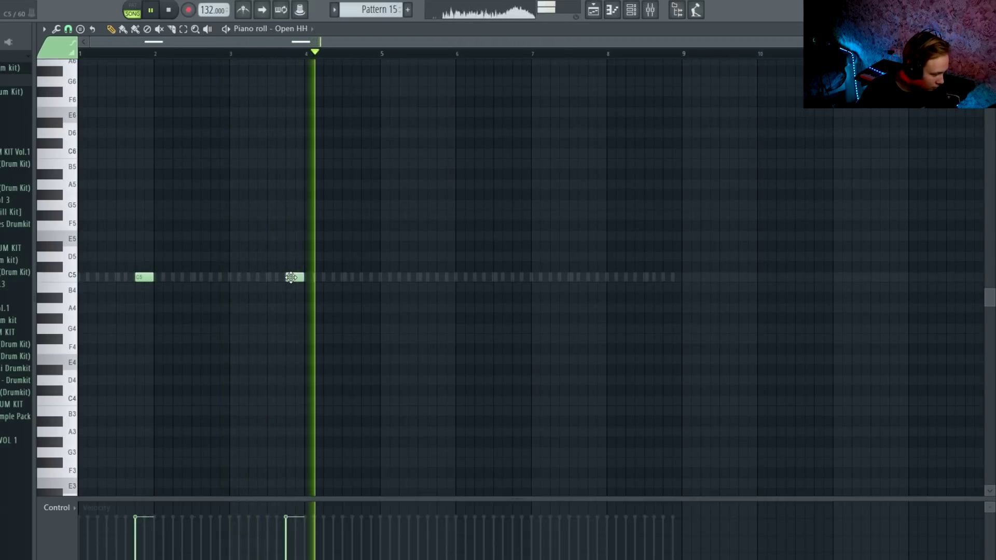
drag(389, 60, 200, 78)
key(ctrl+b)
key(ctrl+d)
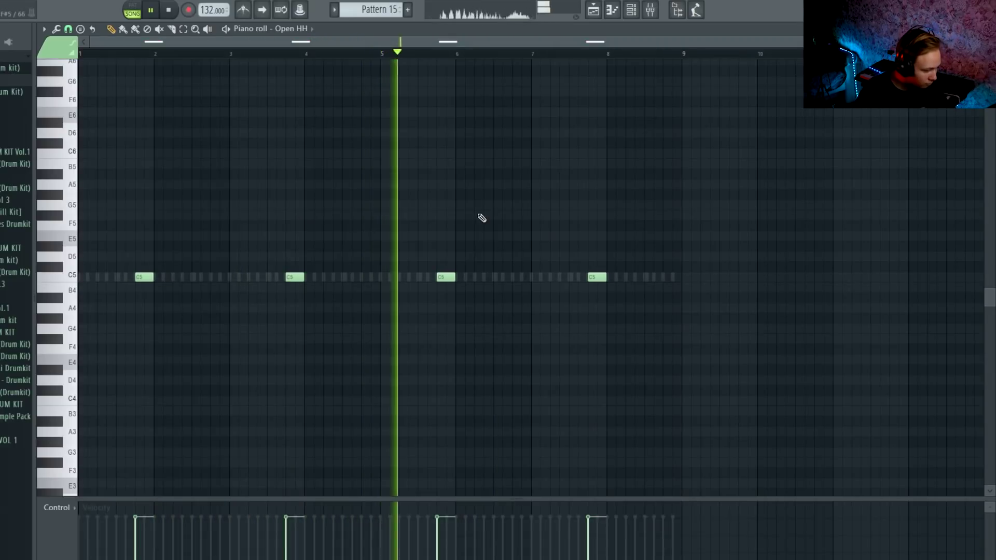
Step: Stop playback and review the Open HH sampler's volume envelope settings
key(space)
key(F6)
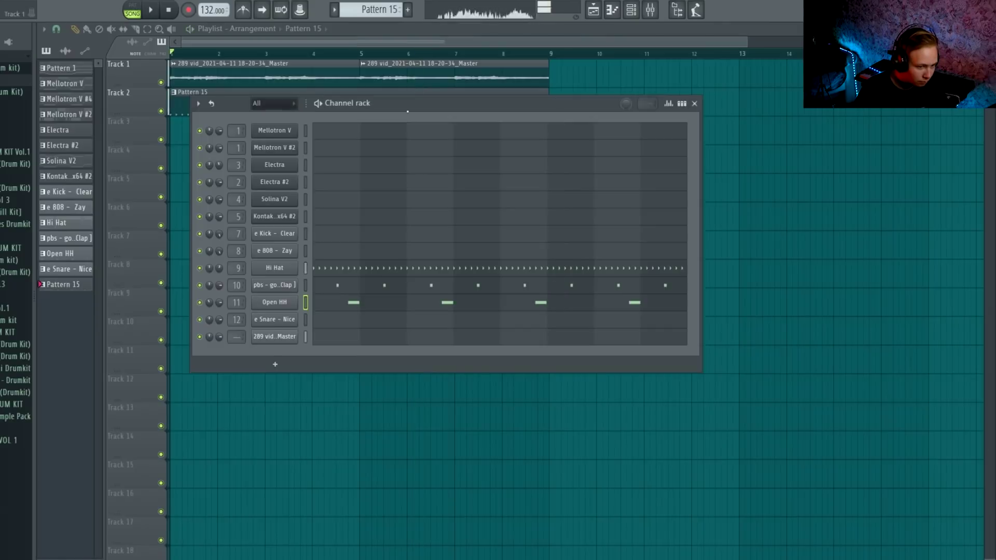
click(275, 302)
click(110, 133)
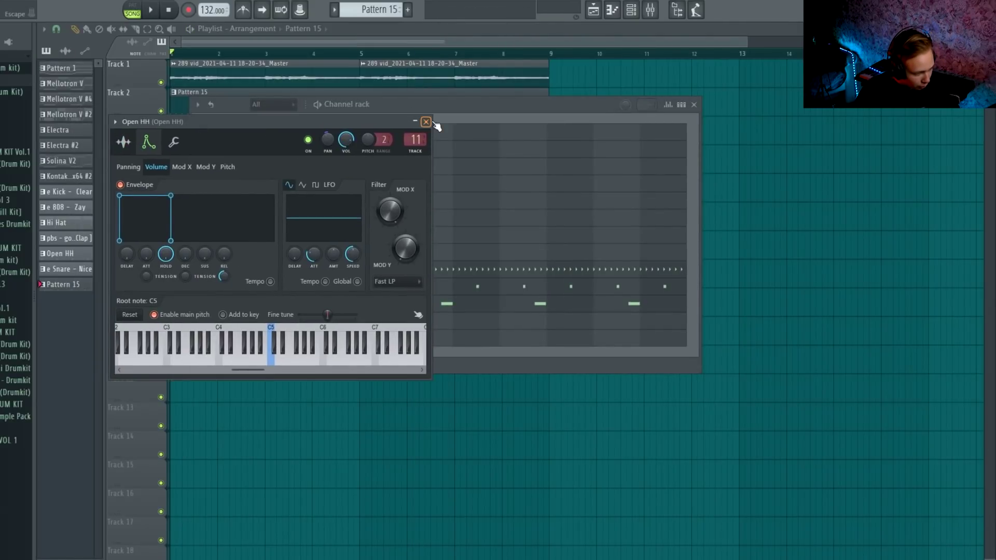
Step: Place C5 snare hits early in bar 2, late in bar 3 and early in bar 4 while playing the beat
key(F7)
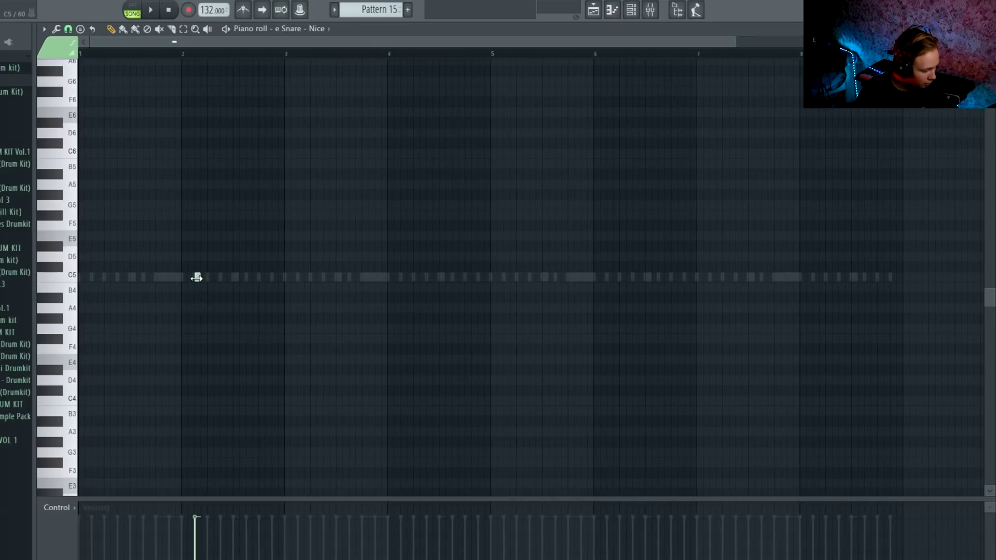
ctrl+scroll(199, 285, down, 2)
key(space)
click(306, 277)
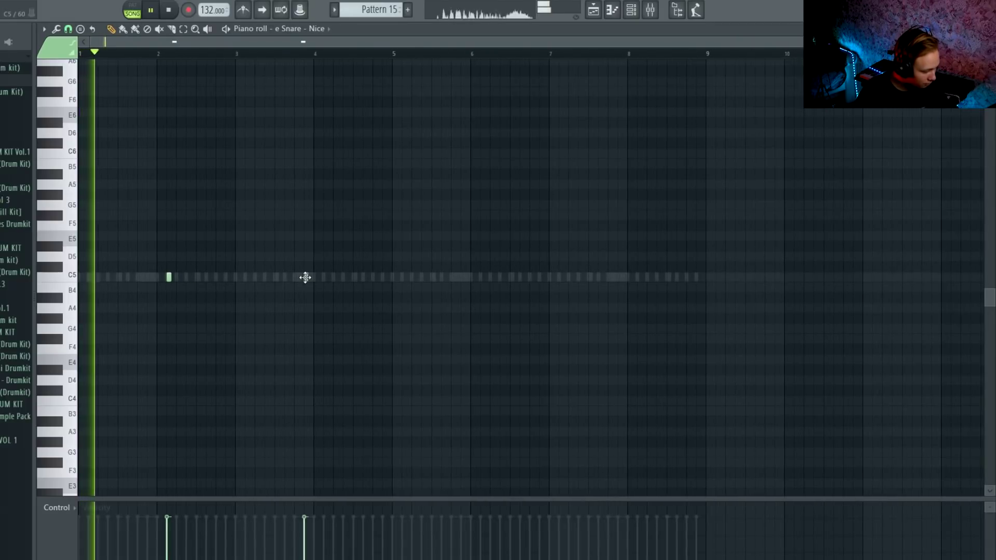
click(326, 277)
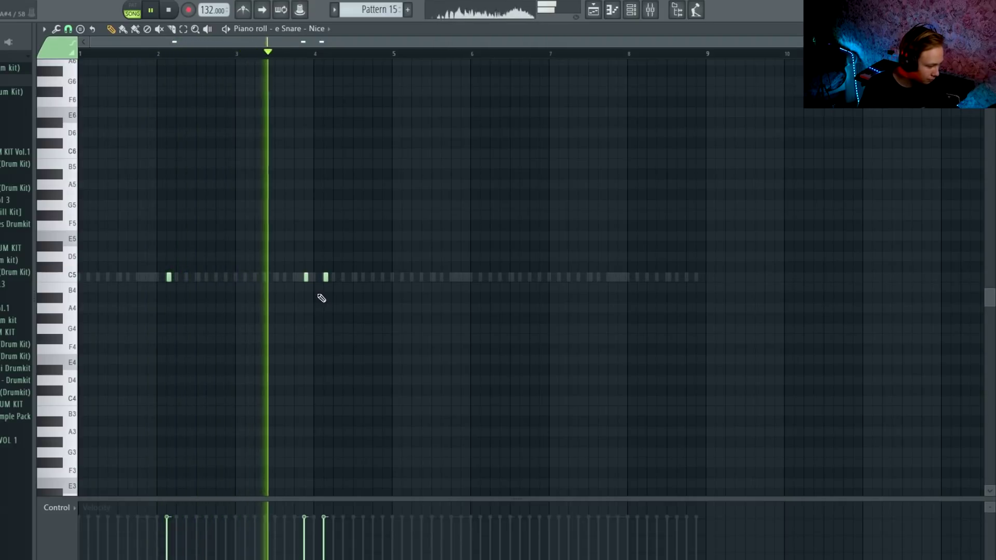
Step: Lower the snare hits one semitone to B4 and duplicate the four-bar phrase into bars 5 to 8
key(shift+Down)
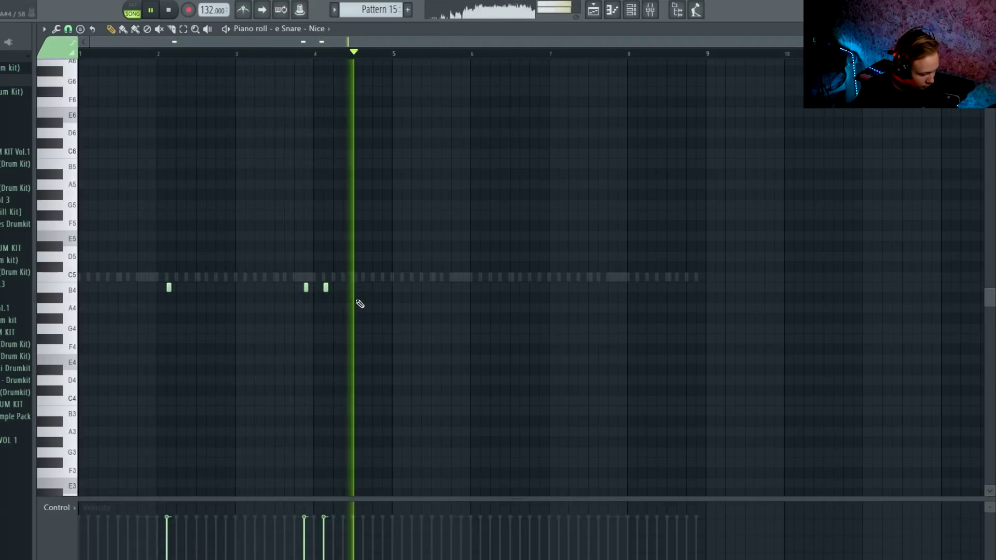
key(space)
key(ctrl+b)
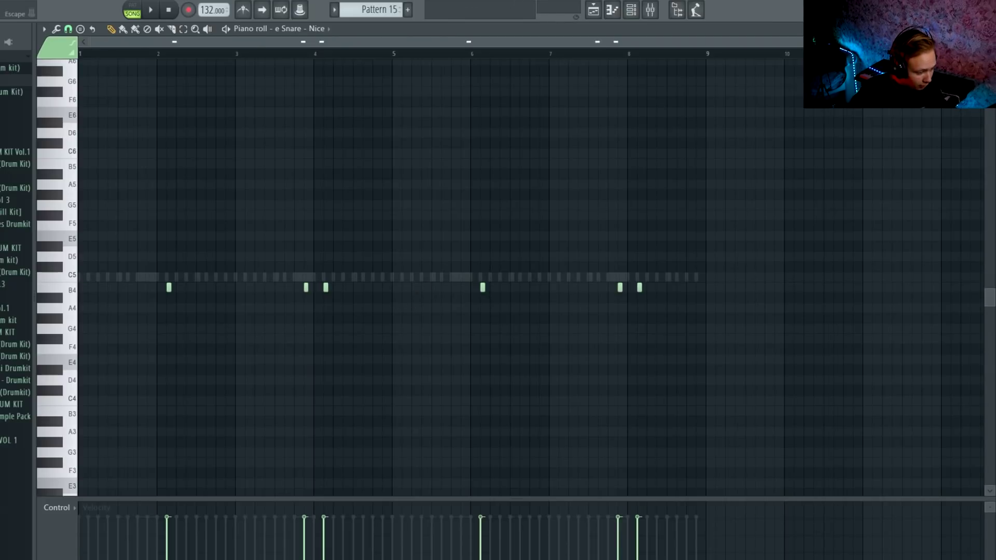
Step: Add an extra C5 Hi Hat hit just before beat 3 of bar 1 and listen to the roll
click(148, 278)
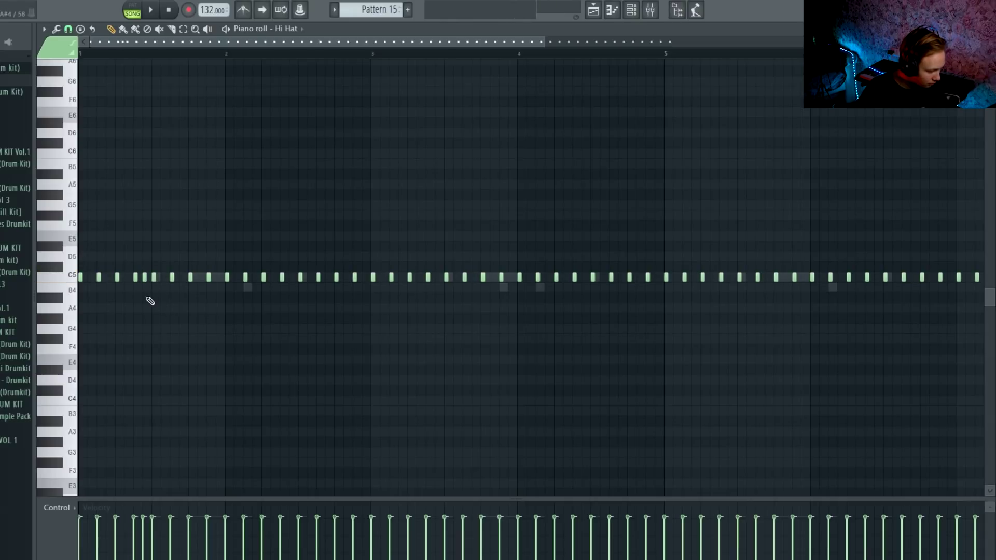
scroll(149, 300, down, 2)
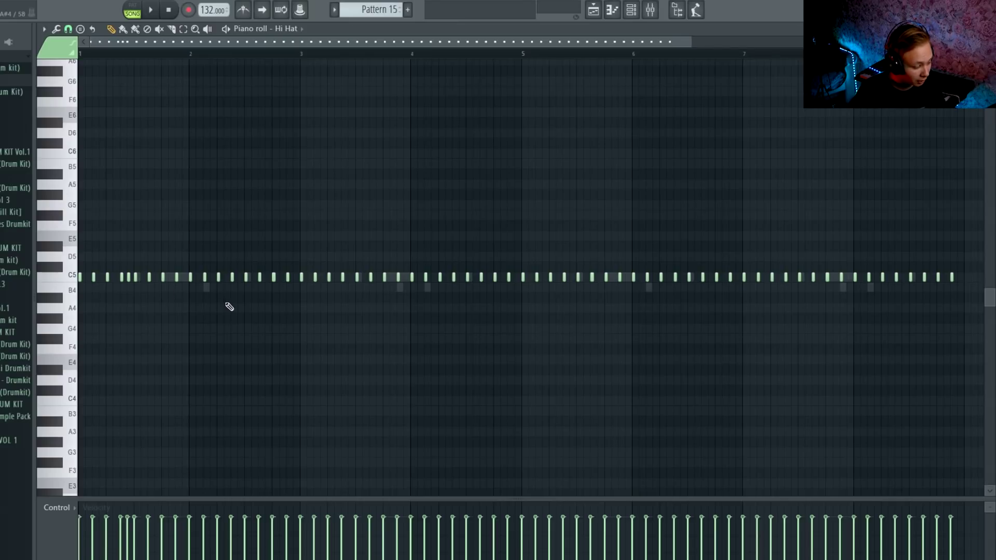
key(space)
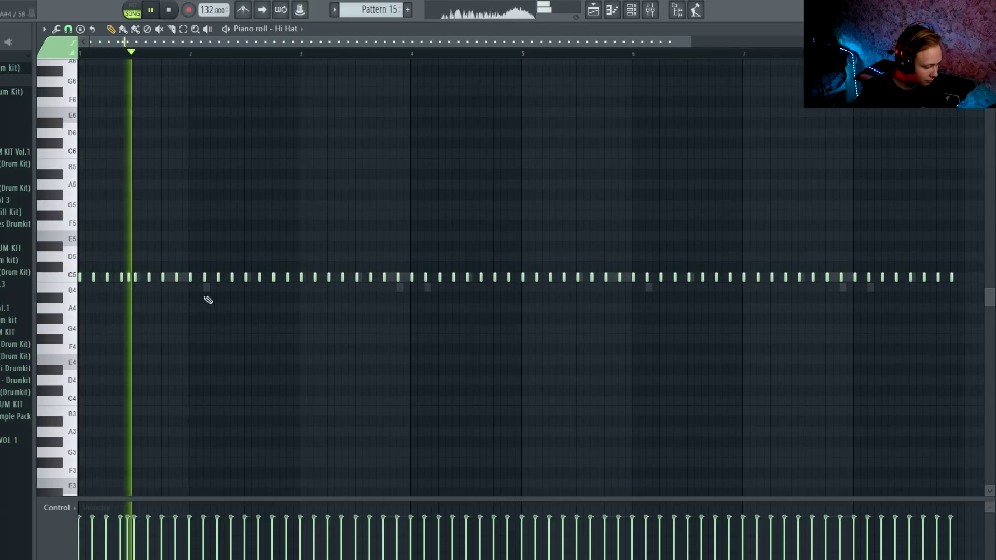
Step: Add fast C5 Hi Hat rolls at the starts of bars 2 and 4, and a drop to B4 and A4 in bar 3
drag(190, 277, 197, 277)
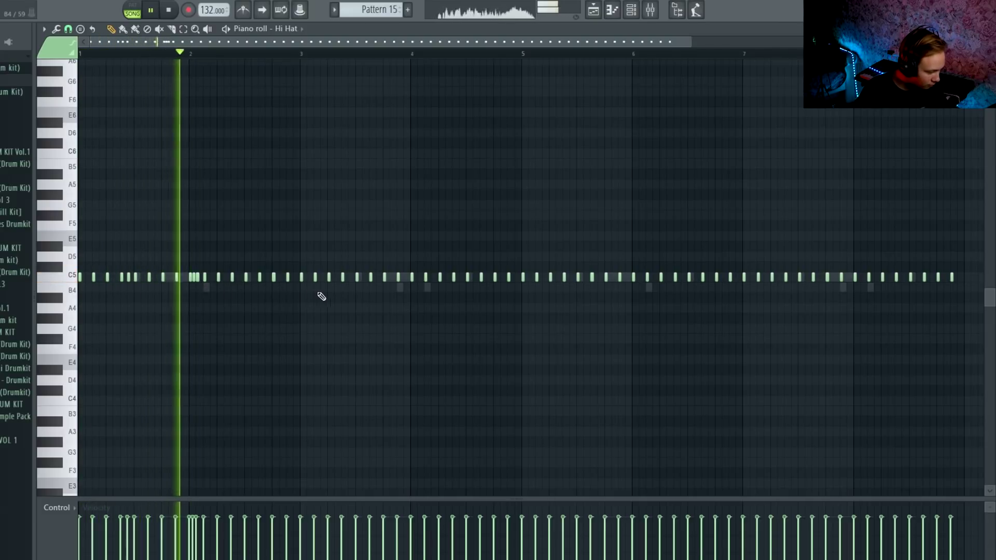
click(331, 278)
drag(343, 277, 341, 307)
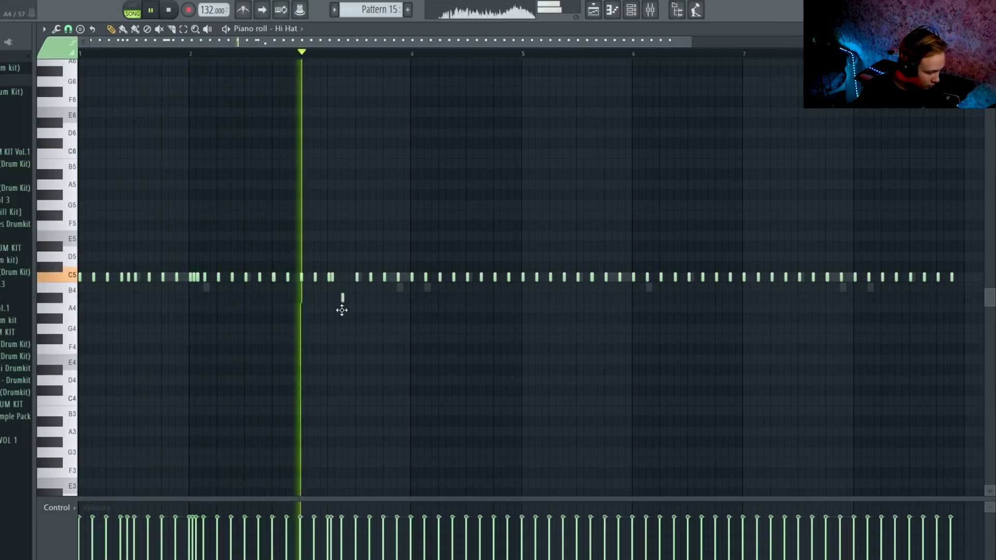
key(space)
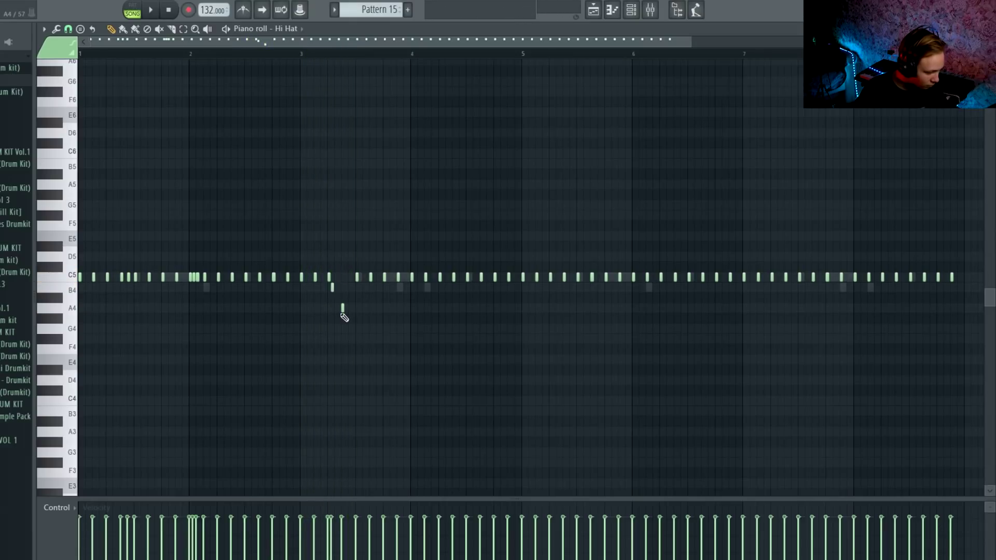
scroll(344, 318, down, 2)
click(321, 277)
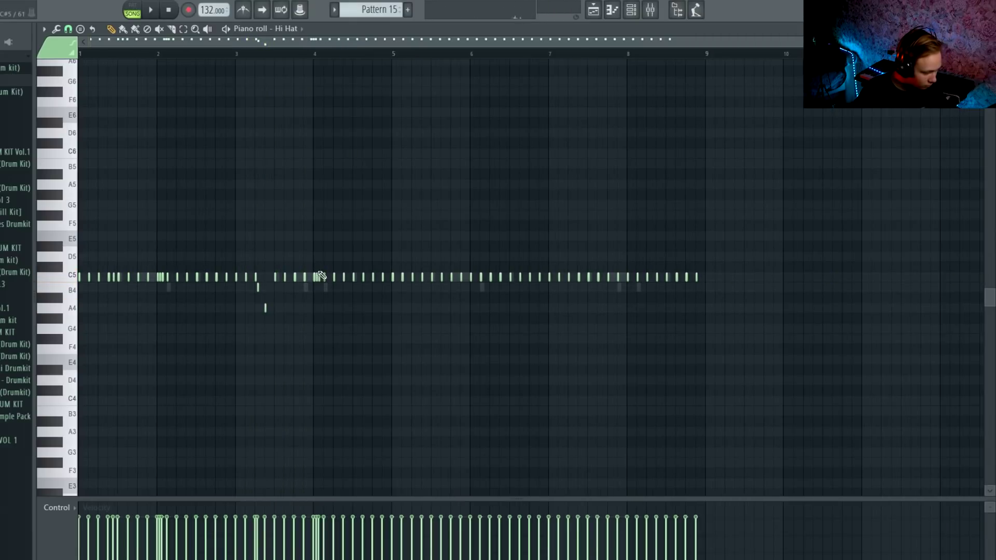
Step: Replace the Hi Hat notes in bars 5 to 8 with a copy of the four-bar phrase and show the e Kick notes
drag(402, 260, 778, 344)
key(Delete)
key(Down)
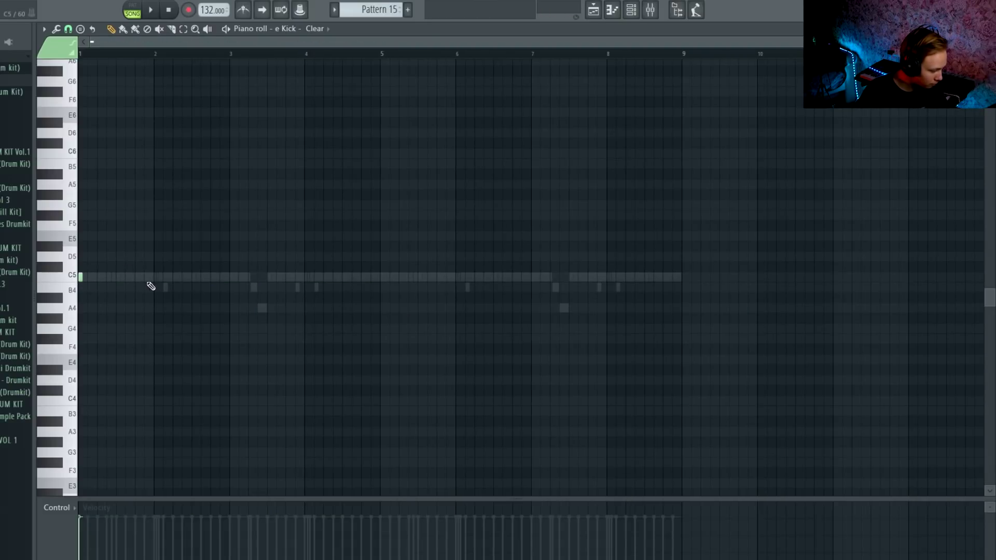
Step: Place C5 kicks on beat 4 of bars 1 and 3, beat 2 of bars 2 and 4, and bar 3's downbeat, duplicating the phrase into bars 5 to 8
key(space)
click(138, 277)
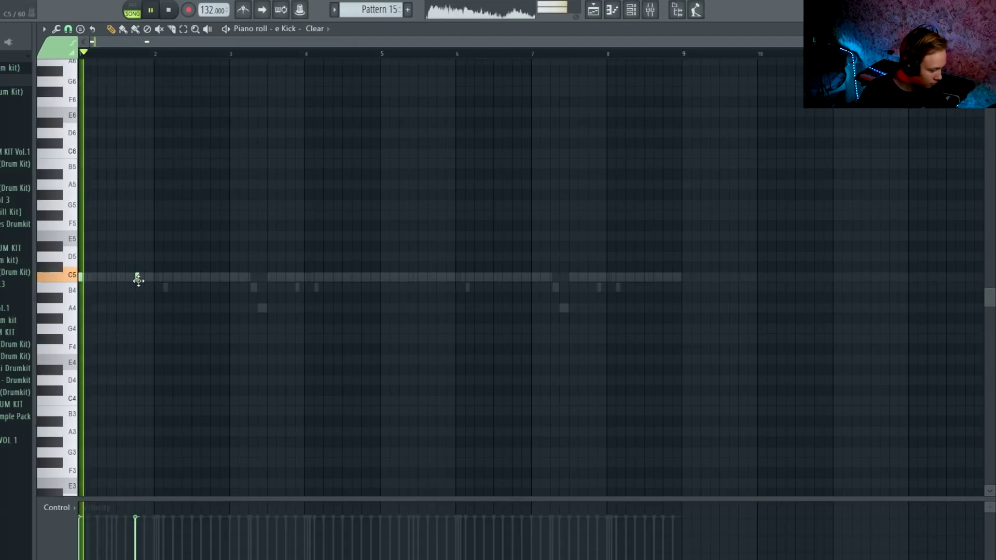
click(175, 276)
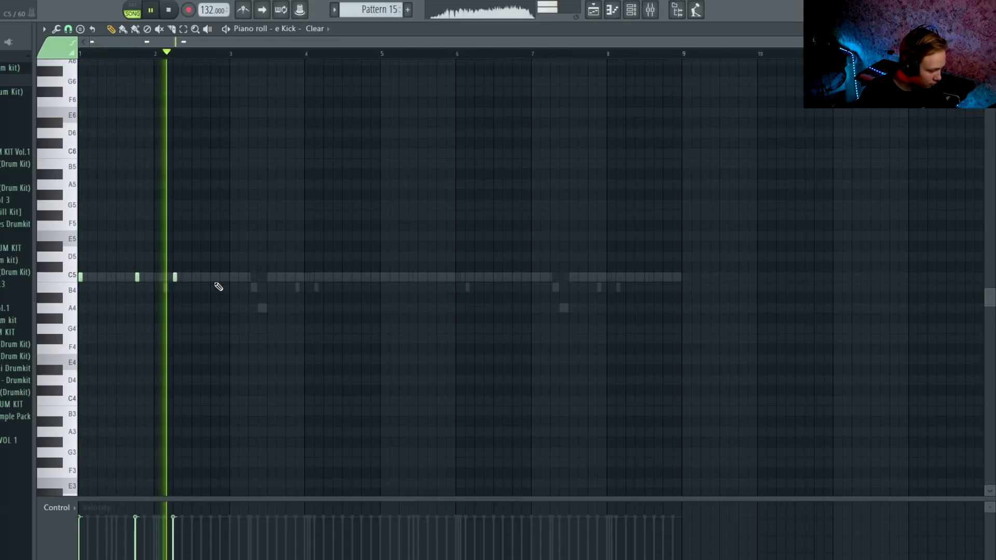
click(231, 277)
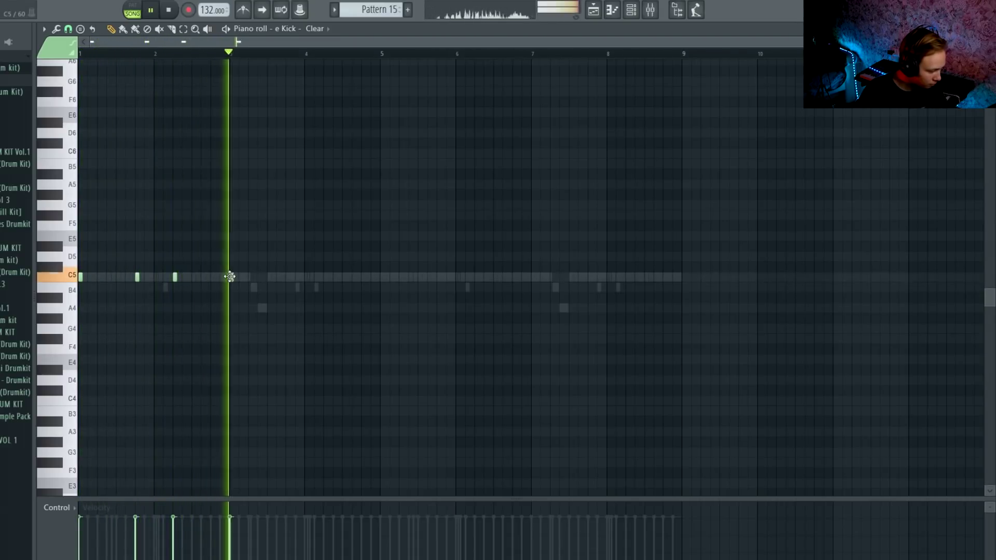
click(288, 277)
click(326, 277)
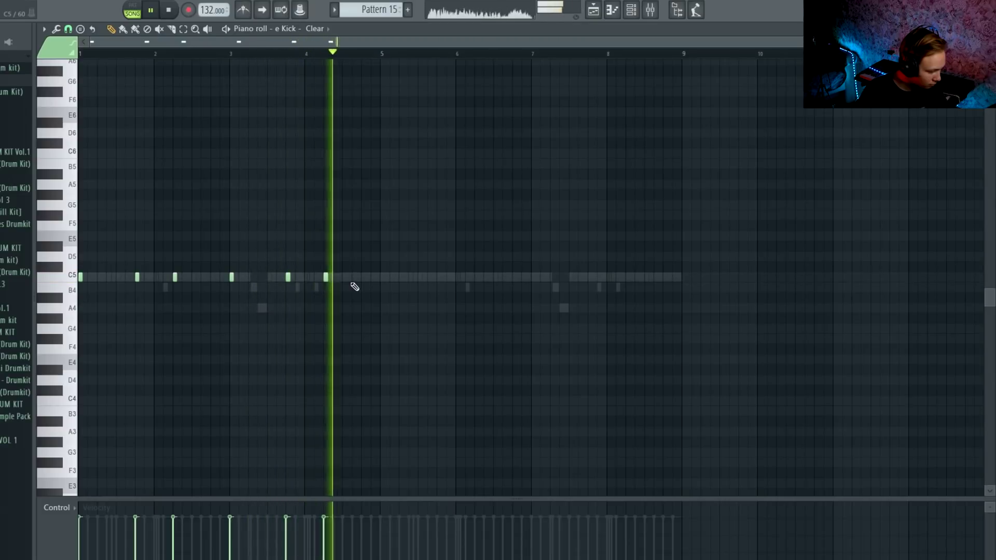
key(space)
key(ctrl+b)
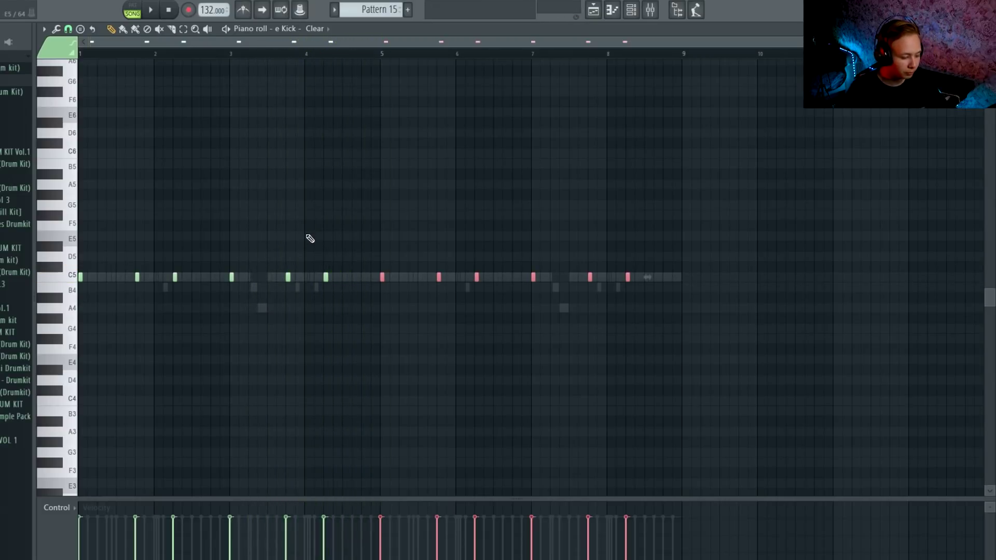
Step: Open the e 808 - Zay piano roll and set its first note at bar 1 to E5 while auditioning the beat
key(F7)
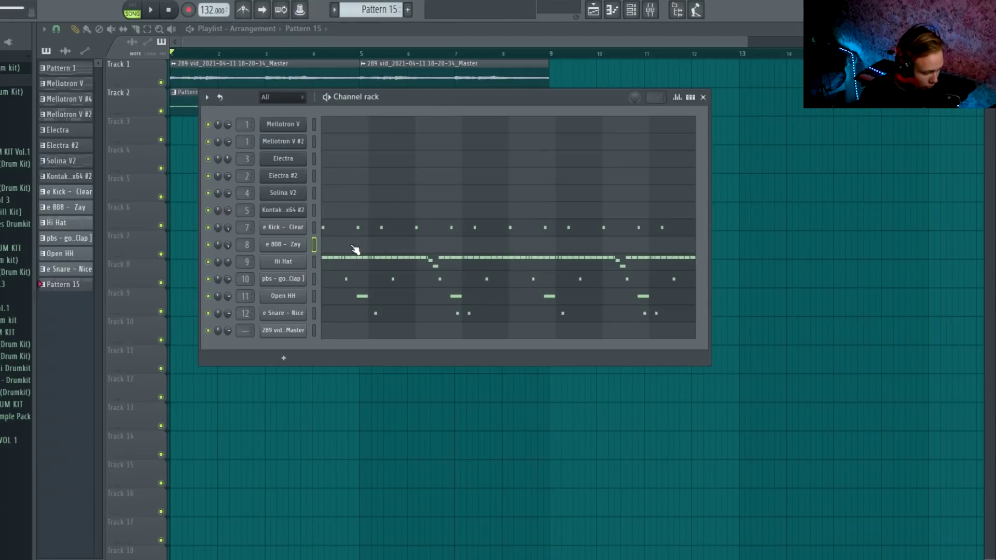
key(F7)
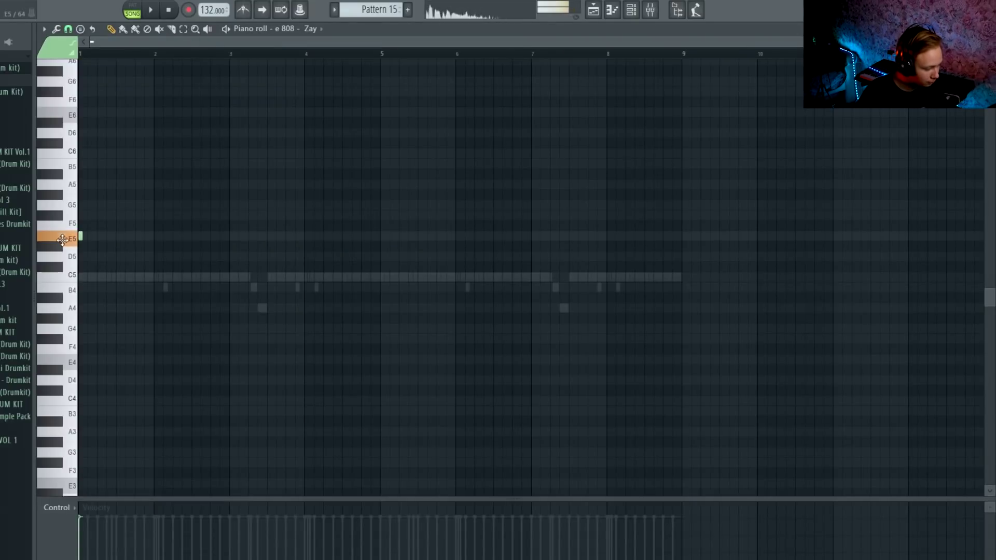
key(space)
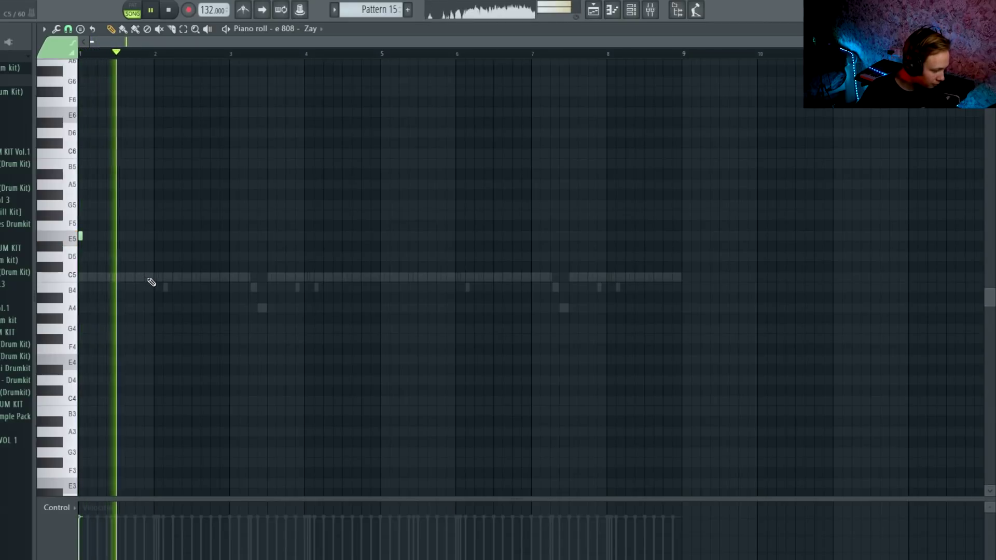
key(space)
Step: Place C5 808 notes at the end of bar 1, on beat 2 of bar 2, and on beats 1 and 4 of bar 3
drag(138, 280, 149, 280)
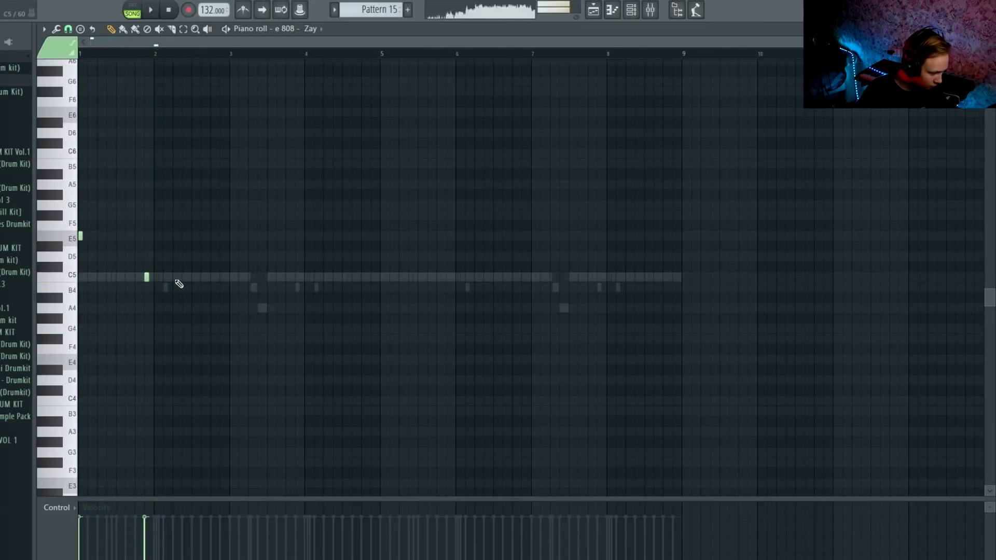
click(176, 280)
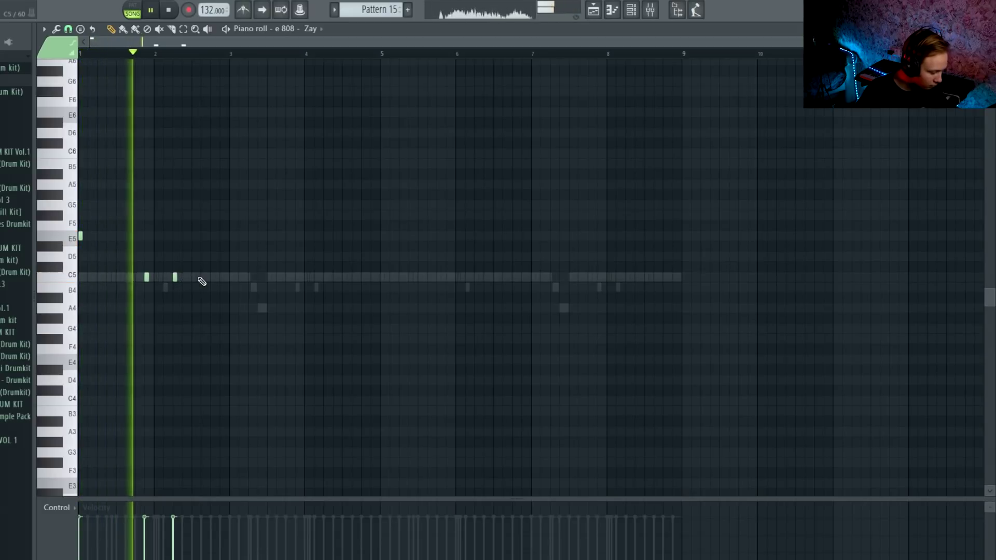
click(231, 278)
click(288, 278)
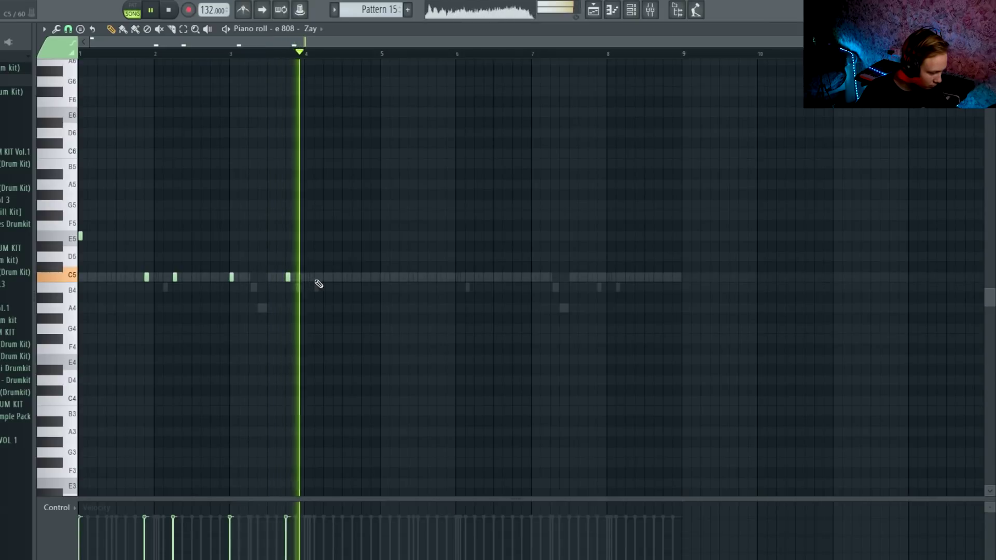
key(space)
Step: Raise the late bar 3 808 note to E5 and add E5 notes twice in bar 4 and at the start of bar 5
drag(286, 261, 288, 236)
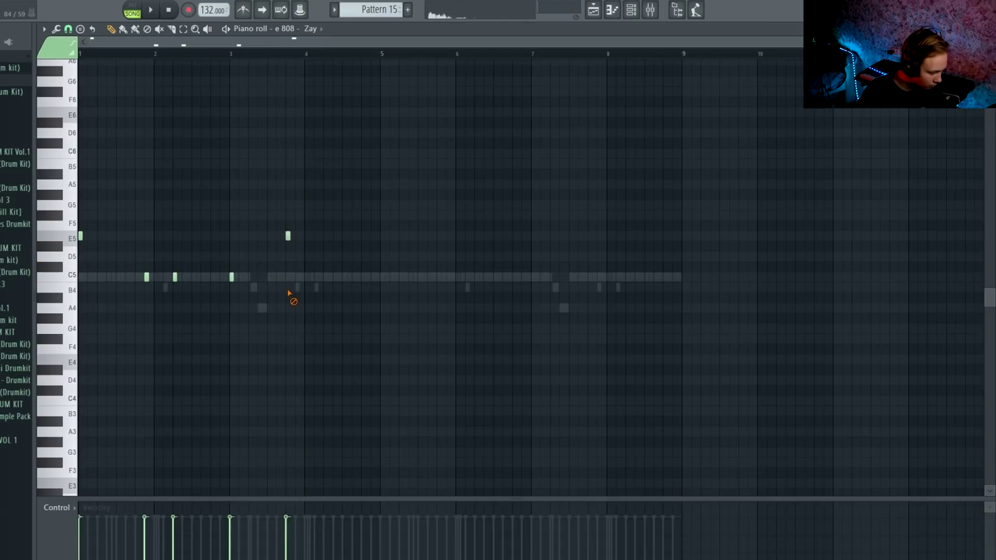
click(326, 236)
click(354, 236)
key(space)
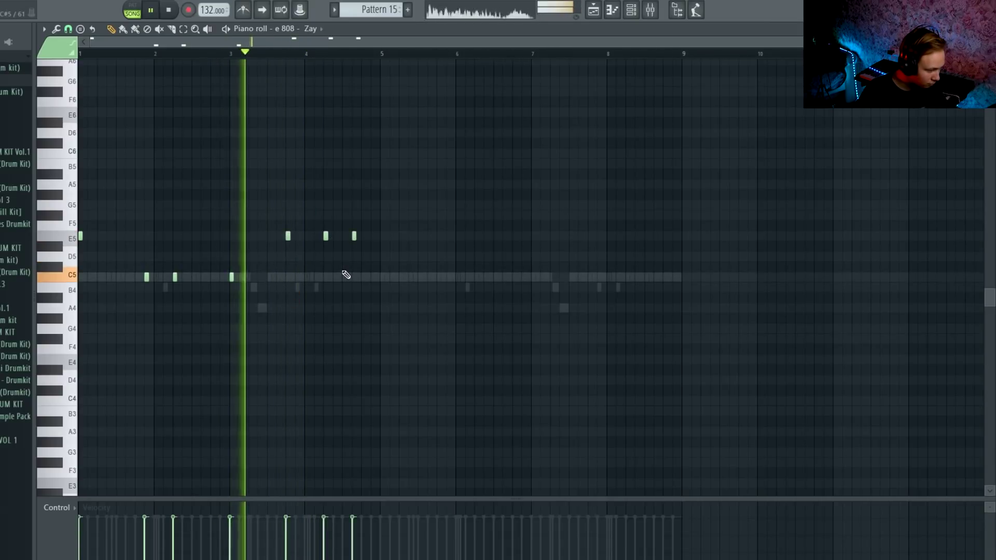
click(383, 236)
key(space)
Step: Add an 808 note late in bar 5, raise it one octave to C6, and play the beat from bar 5
click(449, 277)
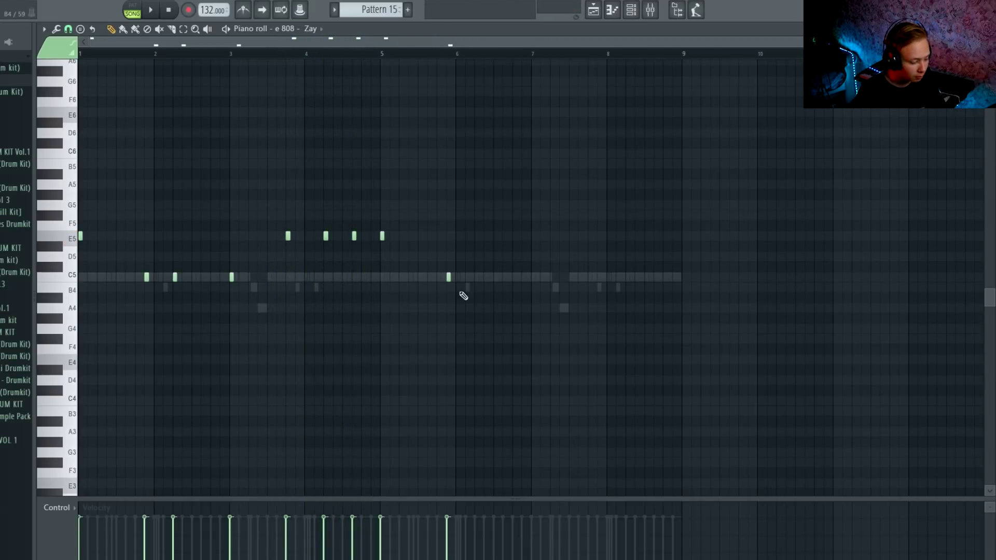
ctrl+click(449, 277)
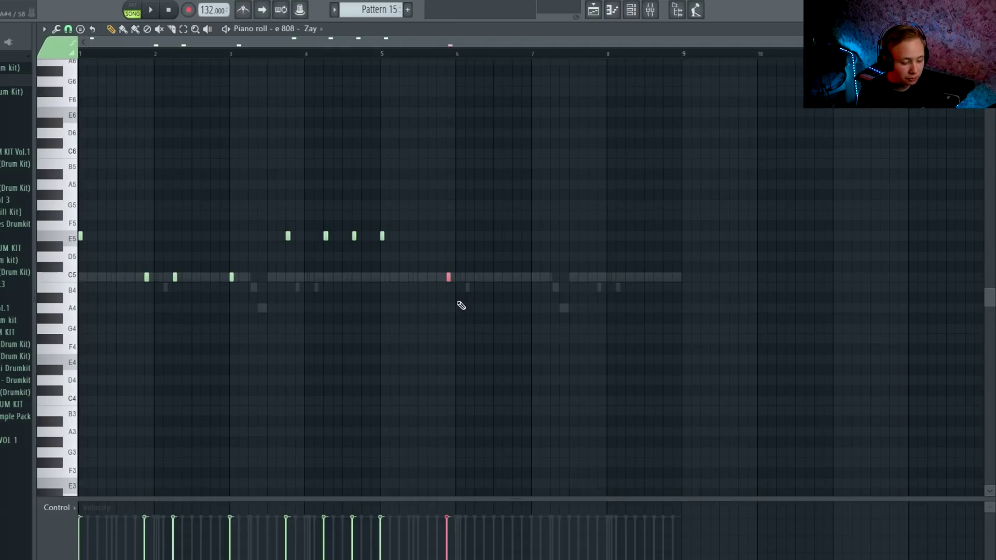
key(ctrl+Up)
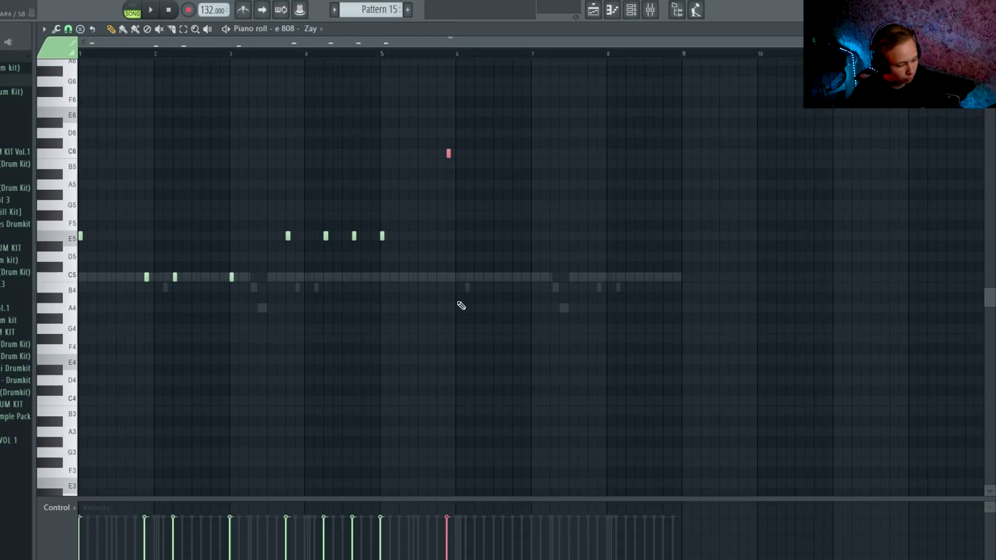
scroll(477, 244, down, 1)
scroll(478, 238, up, 1)
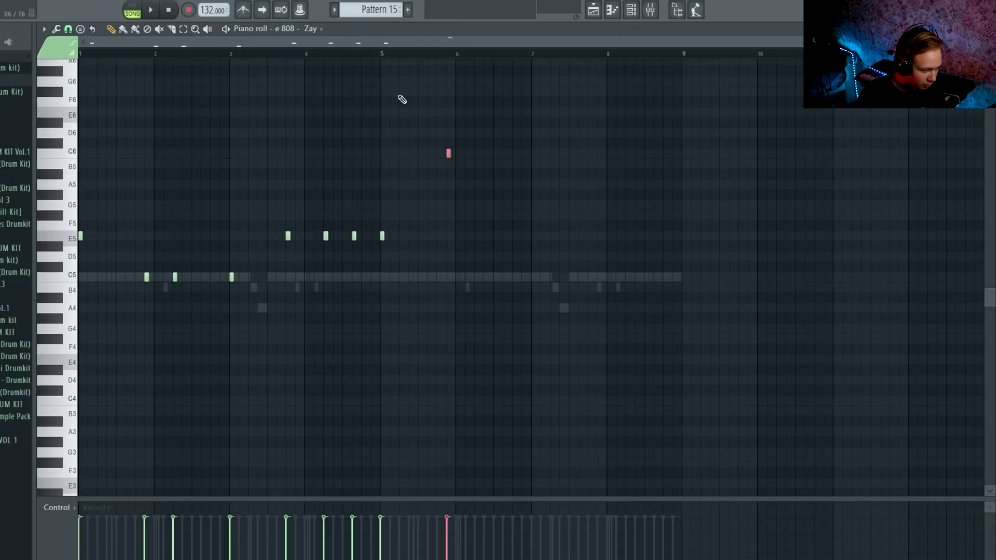
click(385, 61)
key(space)
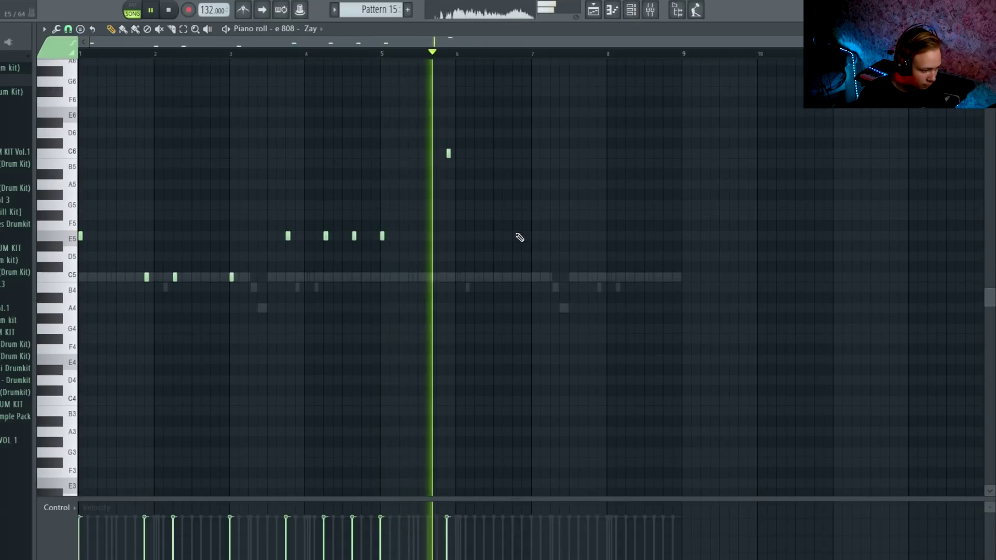
Step: Place C5 808 notes on beats 2 and 4 of bar 6 and at the start of bar 7 while listening
key(space)
click(476, 277)
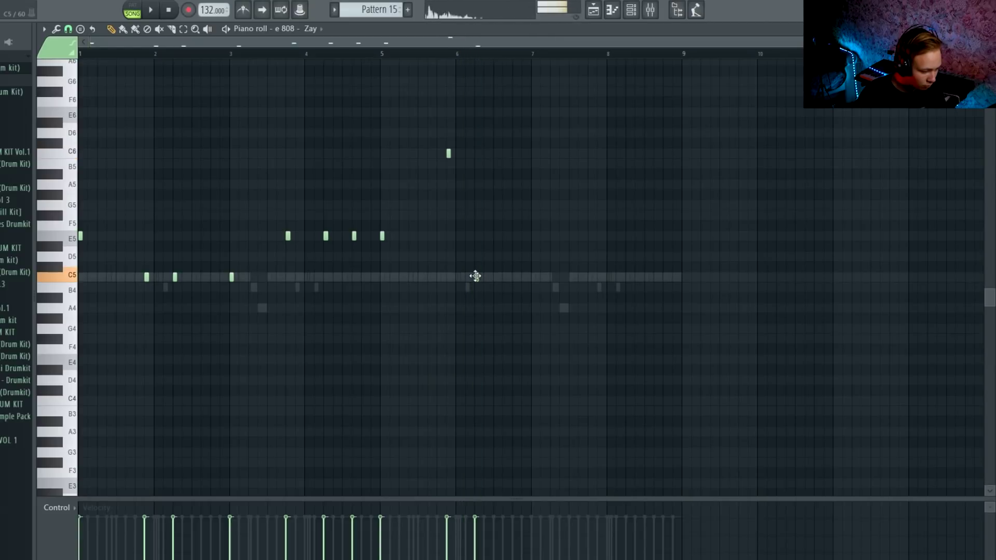
key(space)
click(514, 276)
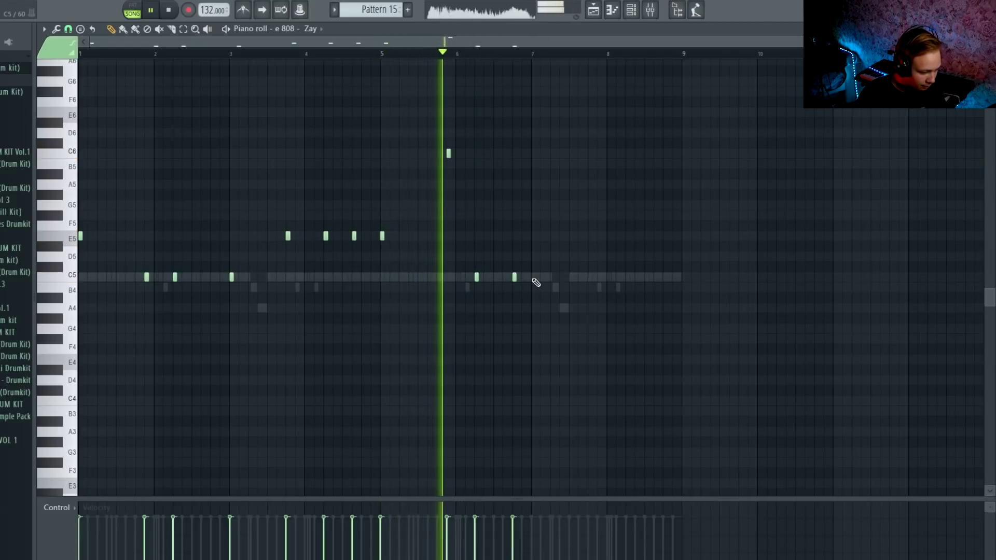
click(533, 278)
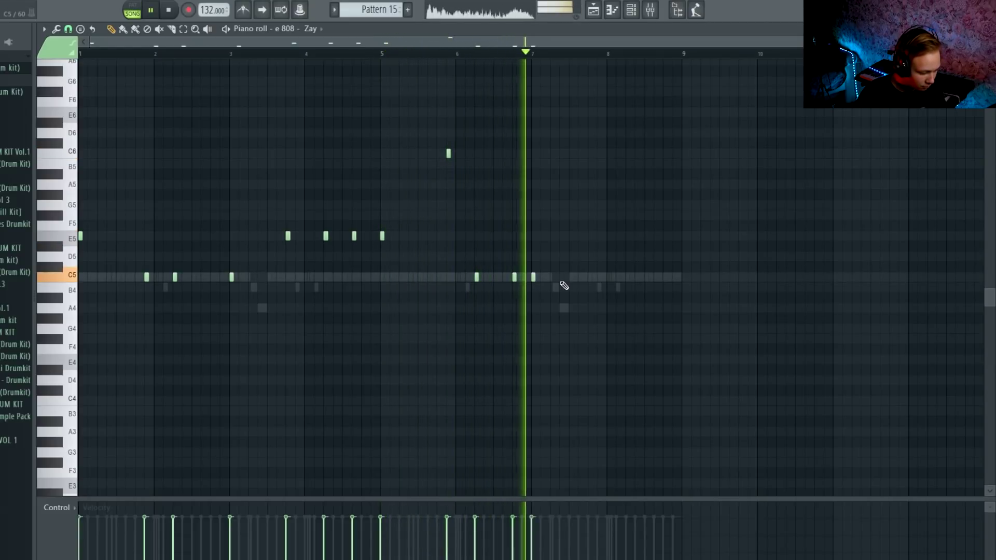
Step: Finish the 808 line with rising D5 and E5 notes in bar 7, then two A5 notes and a G5 in bar 8
click(571, 257)
click(590, 236)
key(space)
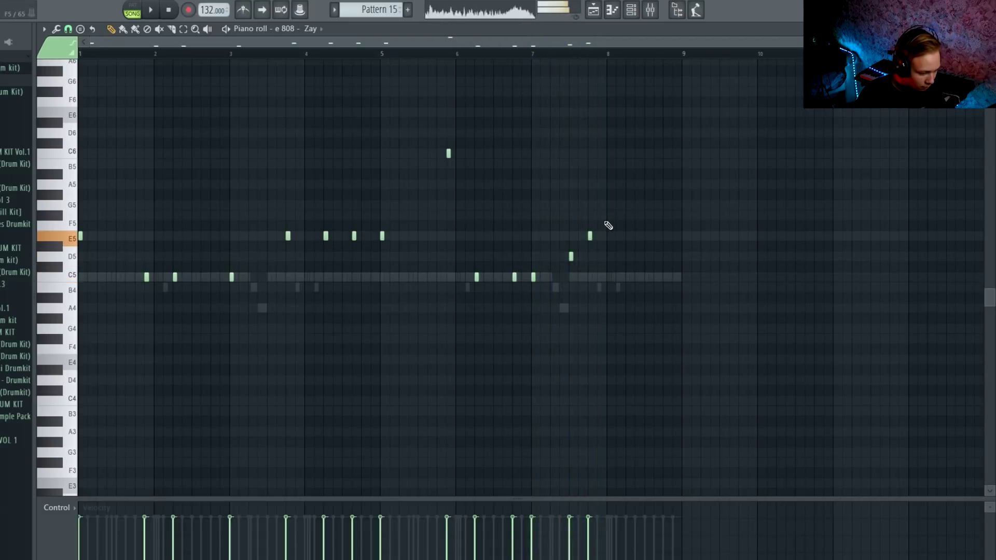
click(607, 204)
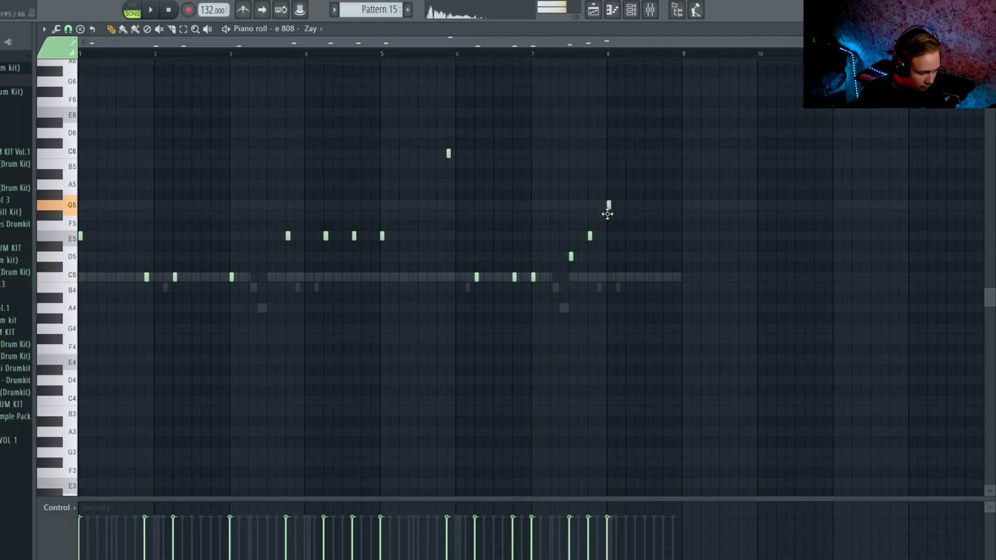
click(609, 205)
drag(609, 204, 607, 182)
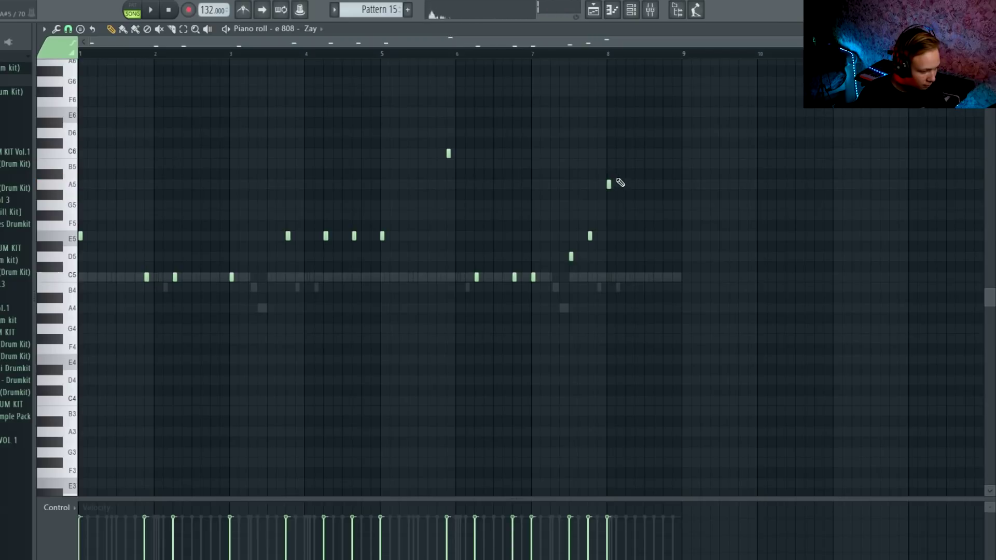
click(637, 184)
click(646, 205)
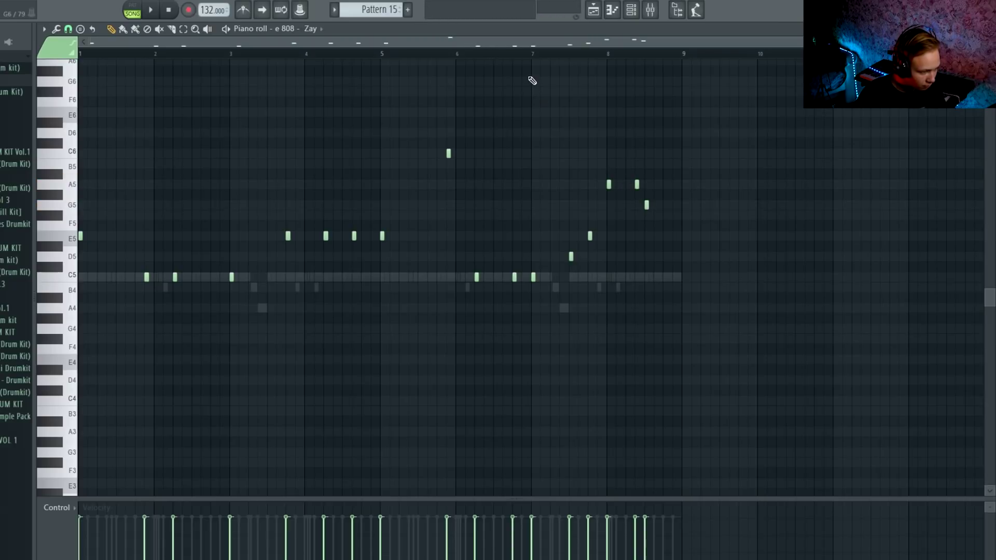
Step: Play back the 808 line, select its notes in bars 7 and 8 to review them, and view all channels in the rack
key(space)
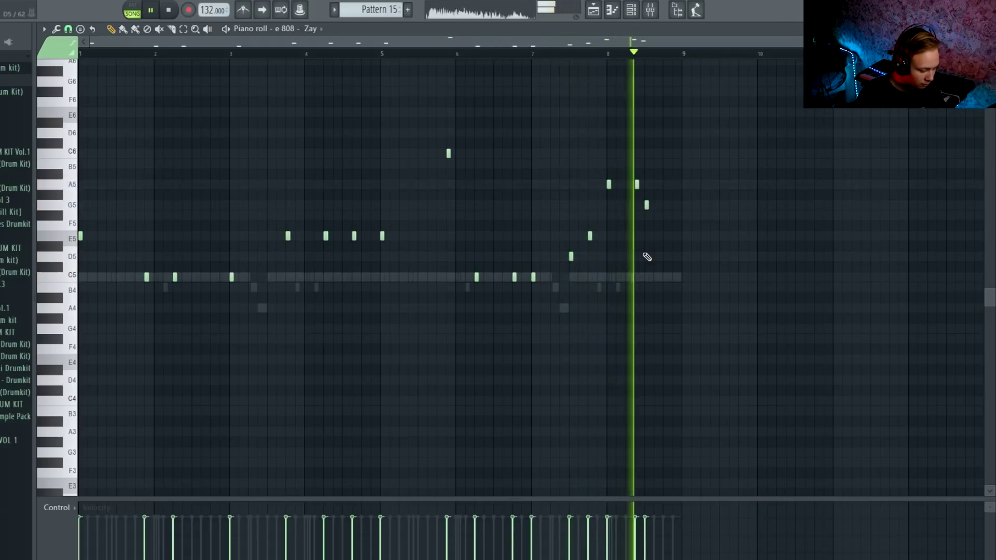
key(space)
drag(602, 218, 669, 171)
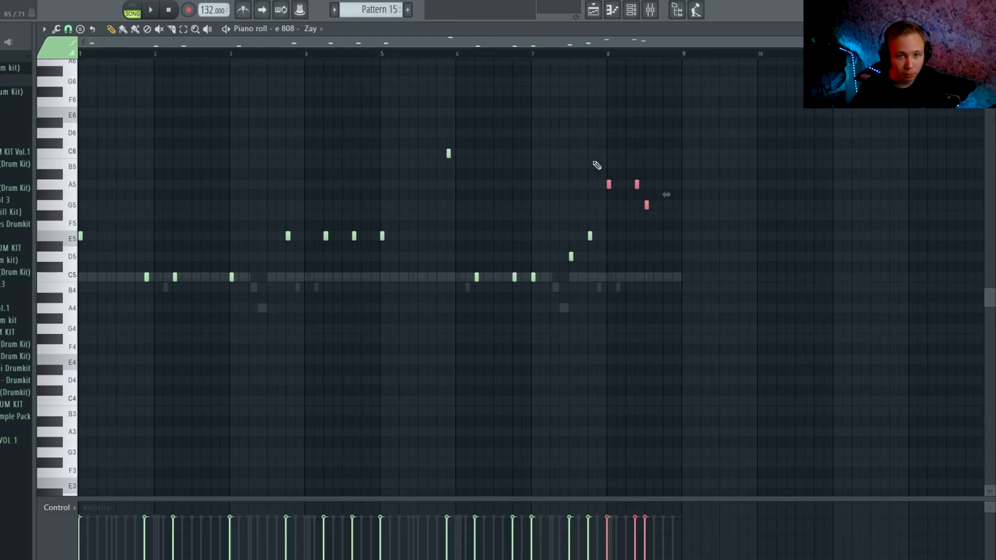
drag(530, 169, 682, 291)
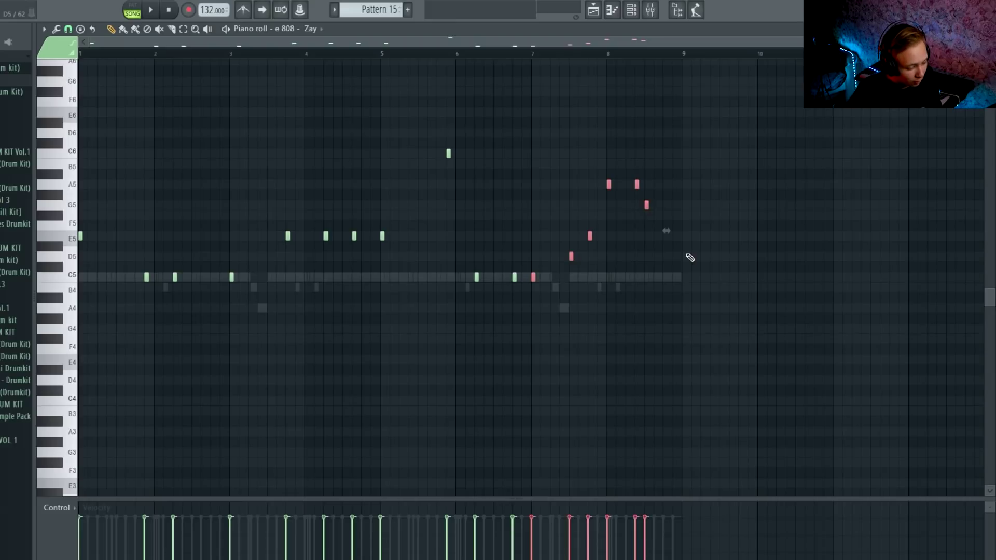
click(609, 185)
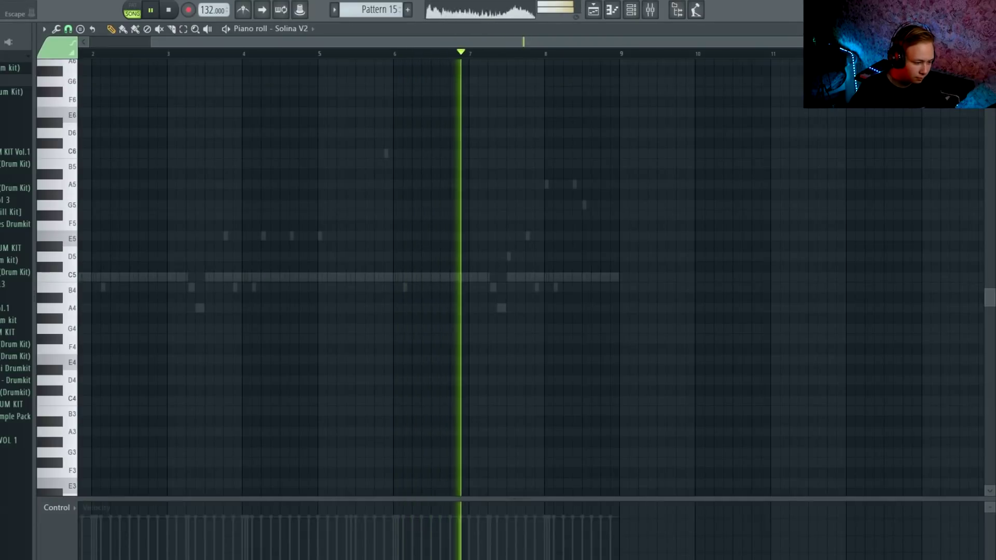
key(F7)
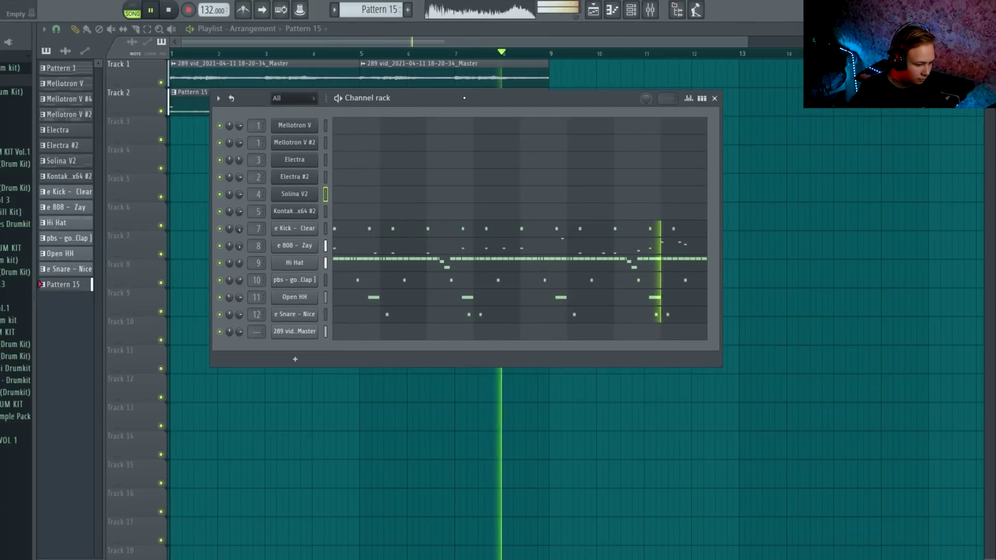
Step: Stop playback and open the Fruity Limiter on the 808's mixer track
key(space)
key(F9)
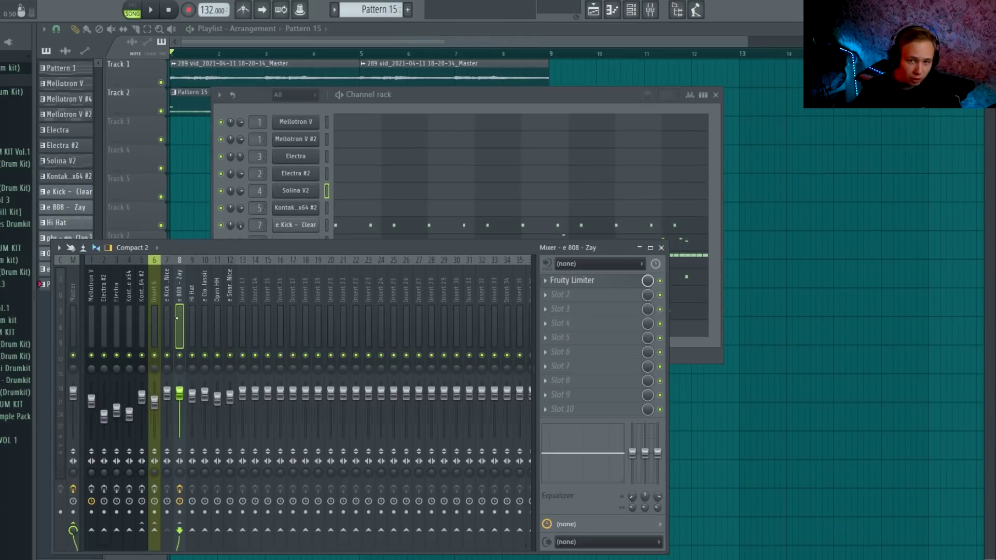
click(591, 283)
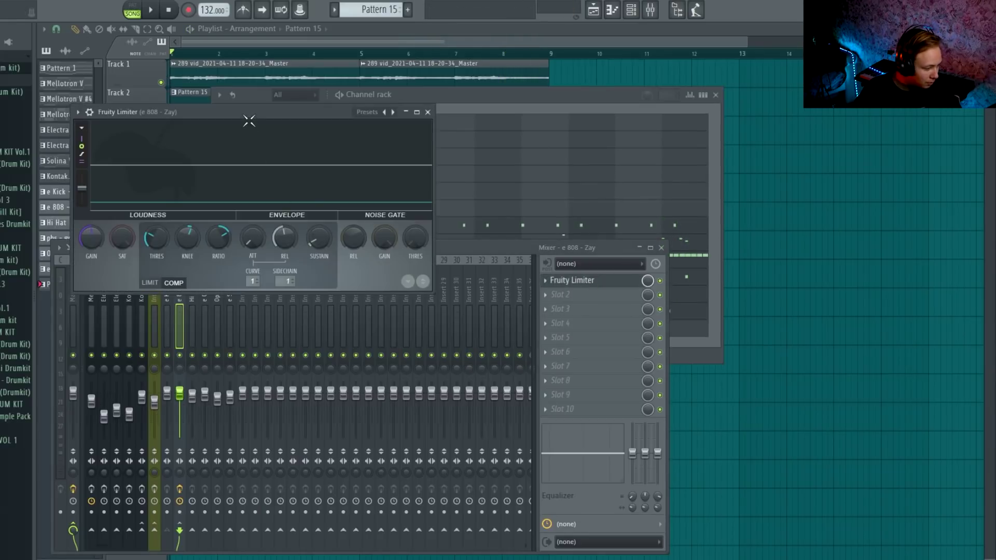
drag(249, 121, 368, 117)
Step: Sidechain the kick's mixer track to the 808 track and select COMP mode in the 808's Fruity Limiter
click(166, 321)
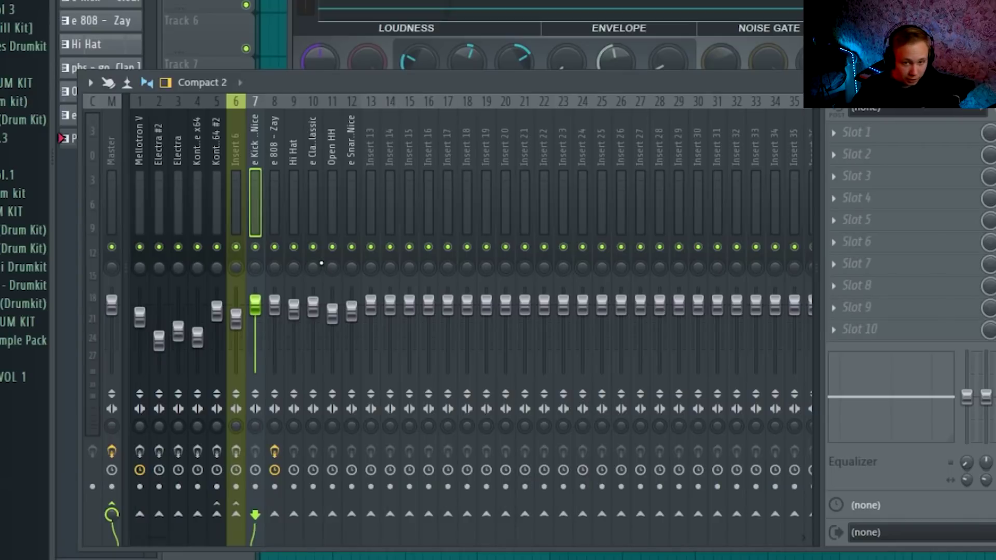
right_click(275, 516)
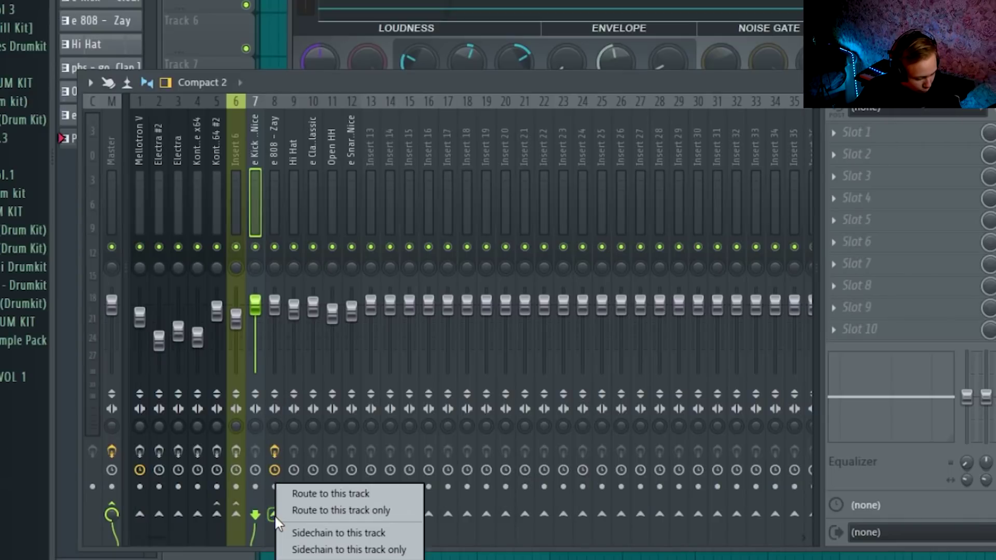
click(319, 533)
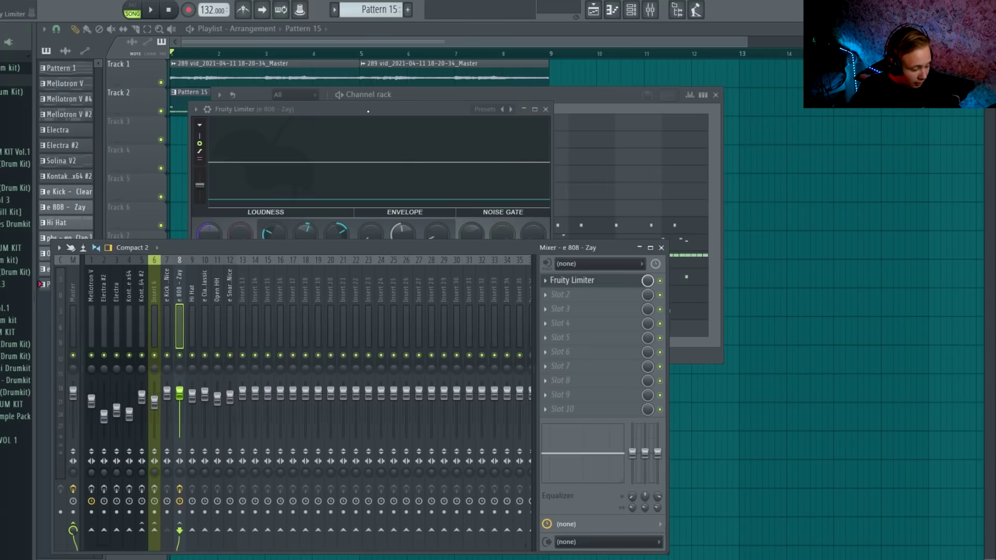
drag(368, 112, 389, 110)
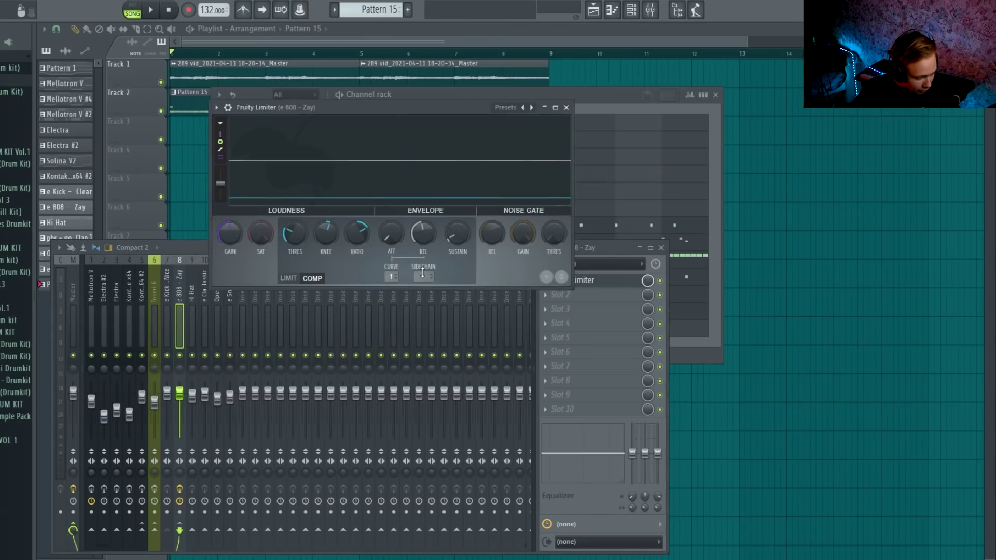
click(314, 279)
click(313, 279)
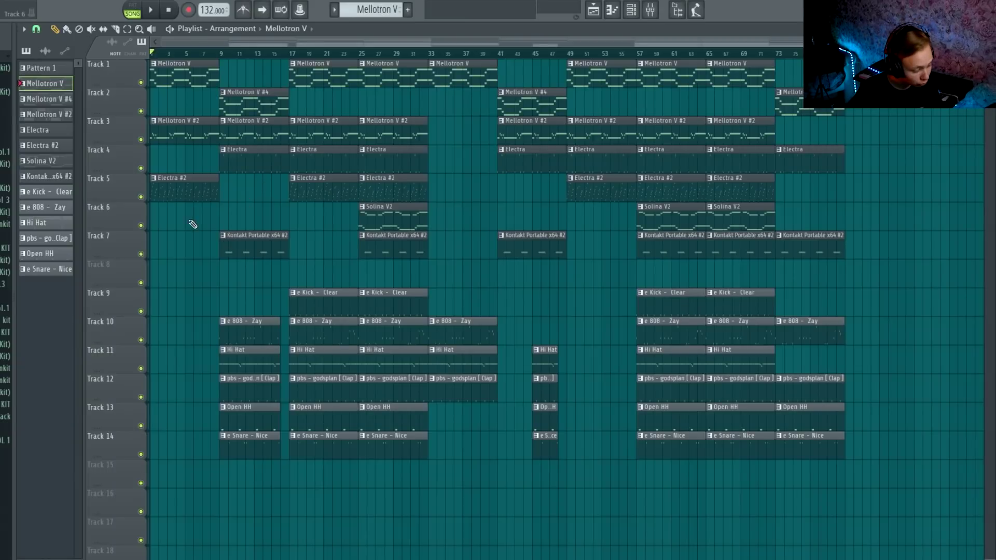
Step: Review the full arrangement section by section by selecting the clips of the intro, verses, breaks, hooks and outro
drag(167, 227, 199, 64)
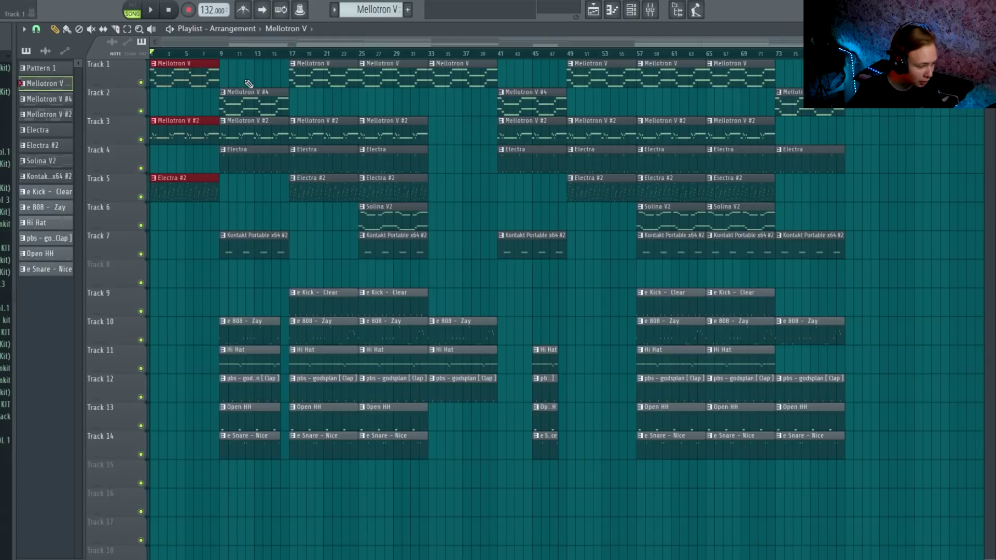
drag(229, 487, 285, 60)
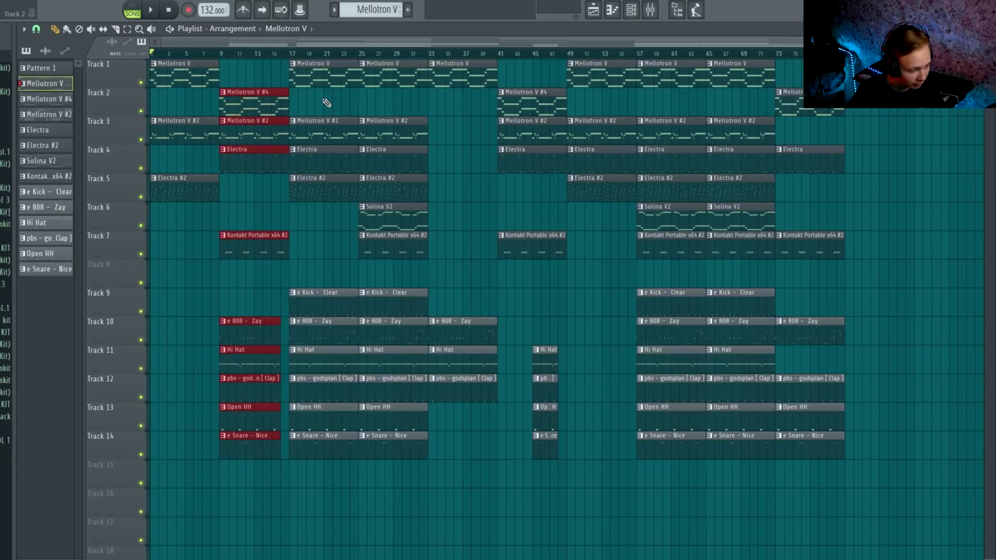
drag(307, 456, 558, 539)
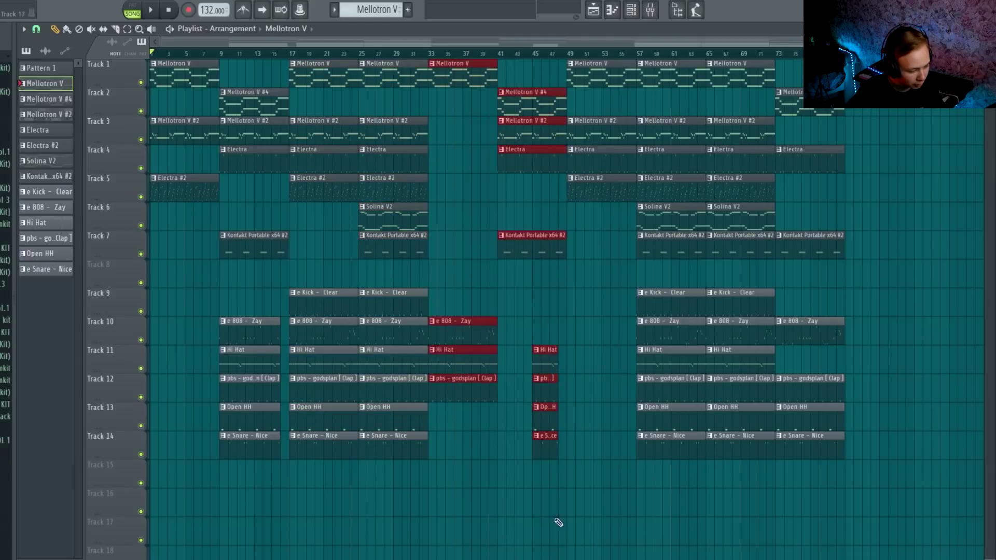
drag(569, 345, 775, 452)
drag(804, 104, 861, 509)
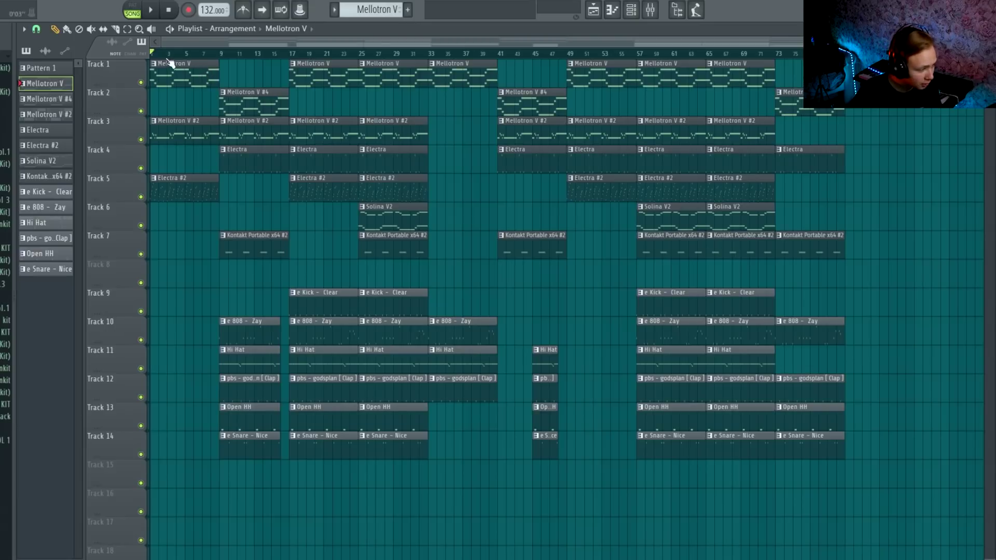
Step: Play the Mellotron V pattern on its own in pattern mode and stop it
key(l)
key(space)
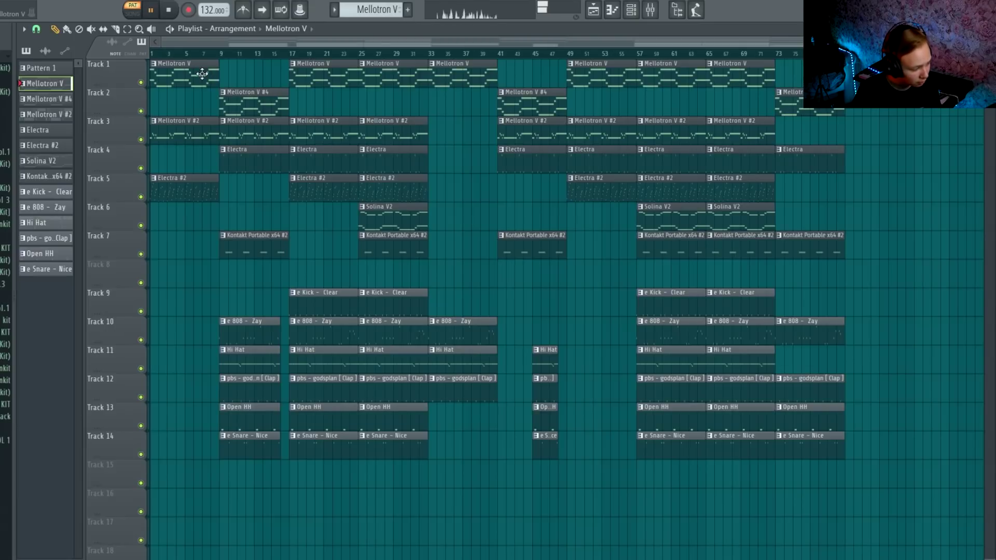
key(space)
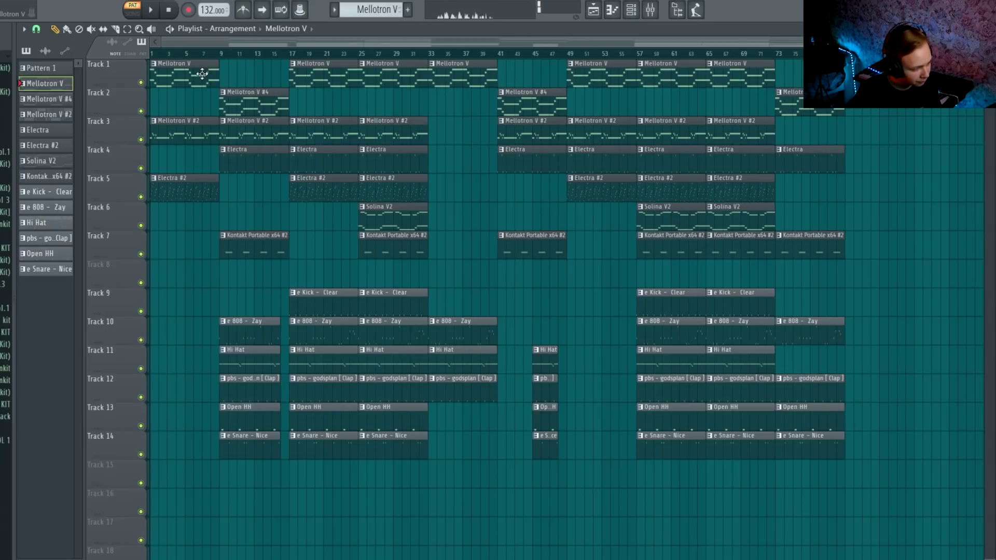
Step: Copy the Mellotron V clip to bar 9 on Track 1, check its Make unique option, and remove the copy
drag(202, 74, 272, 74)
click(223, 63)
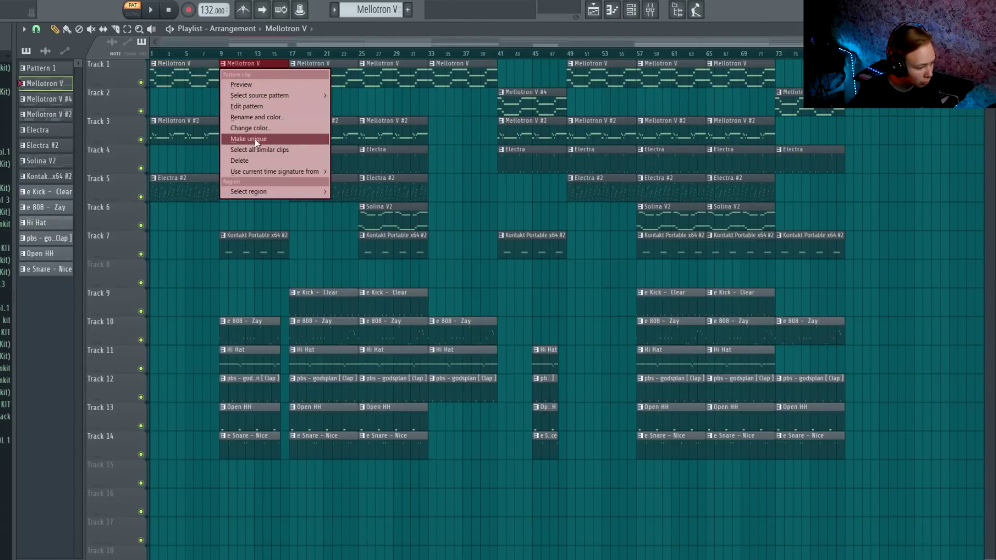
right_click(256, 71)
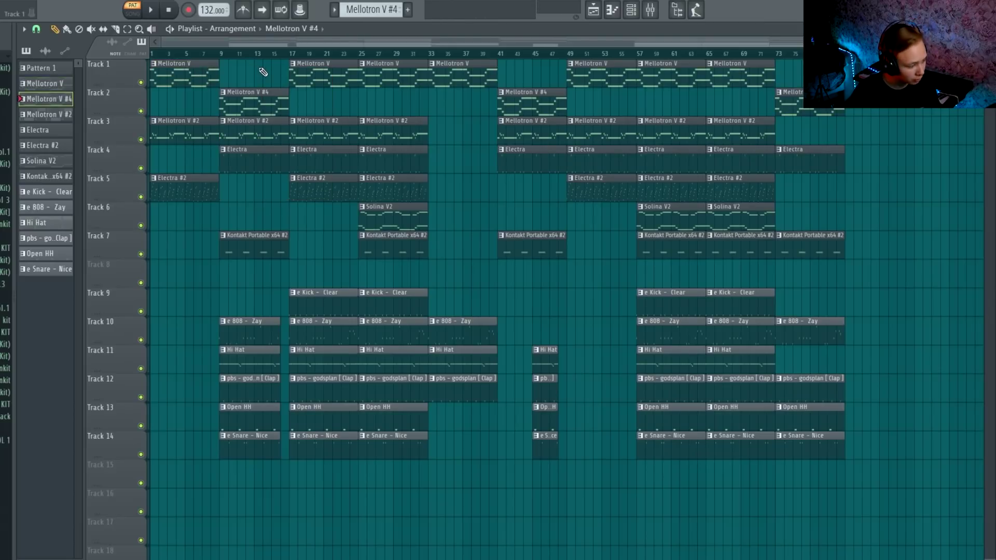
Step: Play the Mellotron V #4 pattern and compare the Mellotron clips across Tracks 1 to 3, selecting the Mellotron V clip at bar 17
key(space)
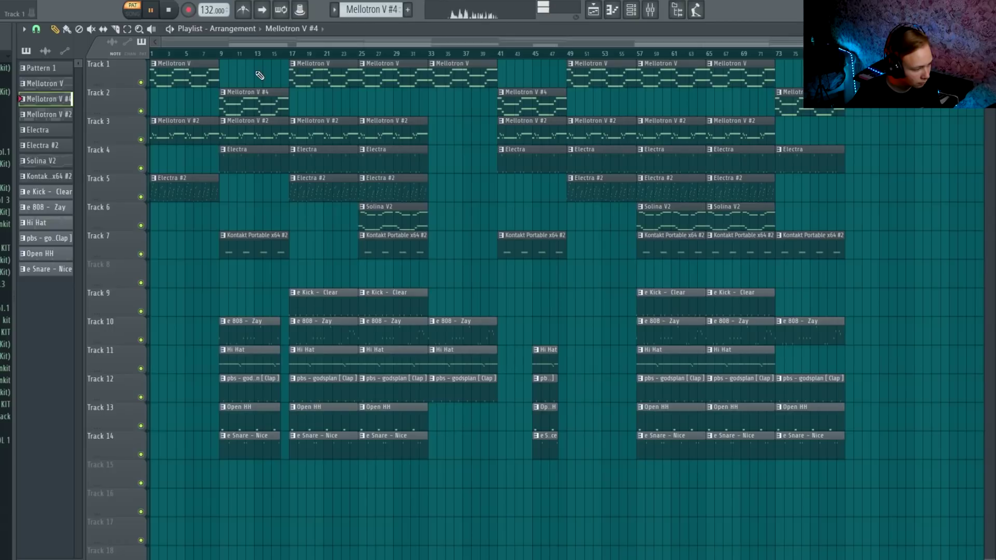
key(space)
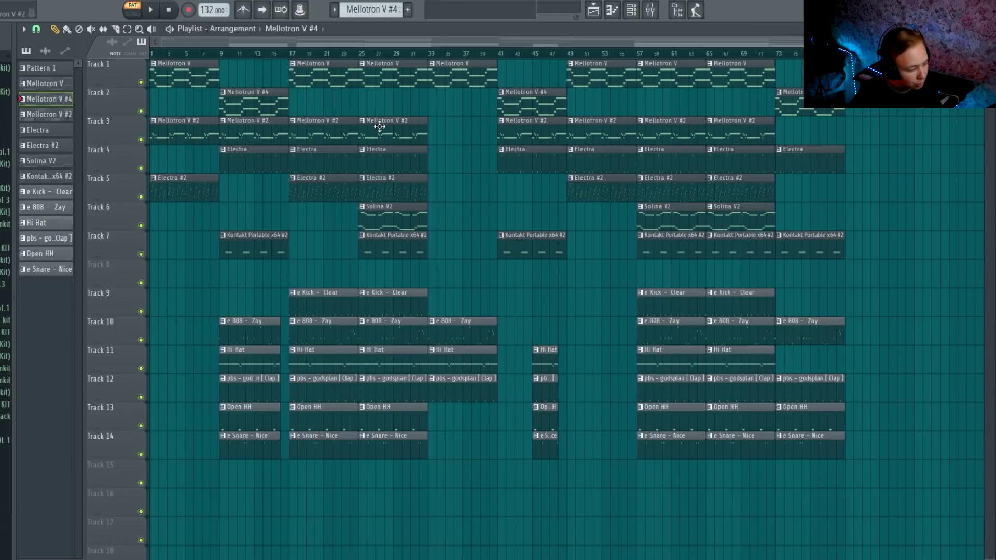
drag(375, 123, 183, 116)
click(347, 109)
ctrl+click(331, 82)
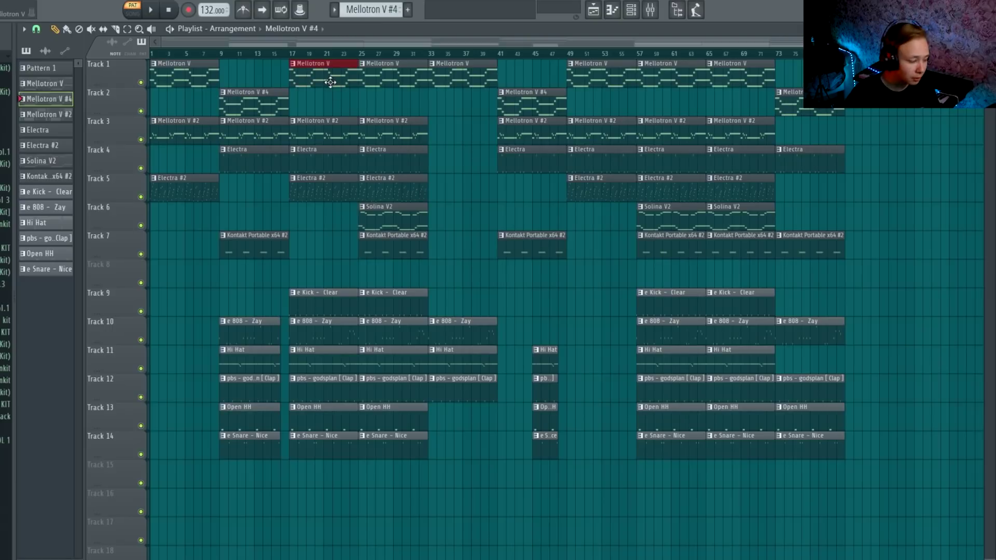
drag(400, 127, 171, 121)
click(371, 117)
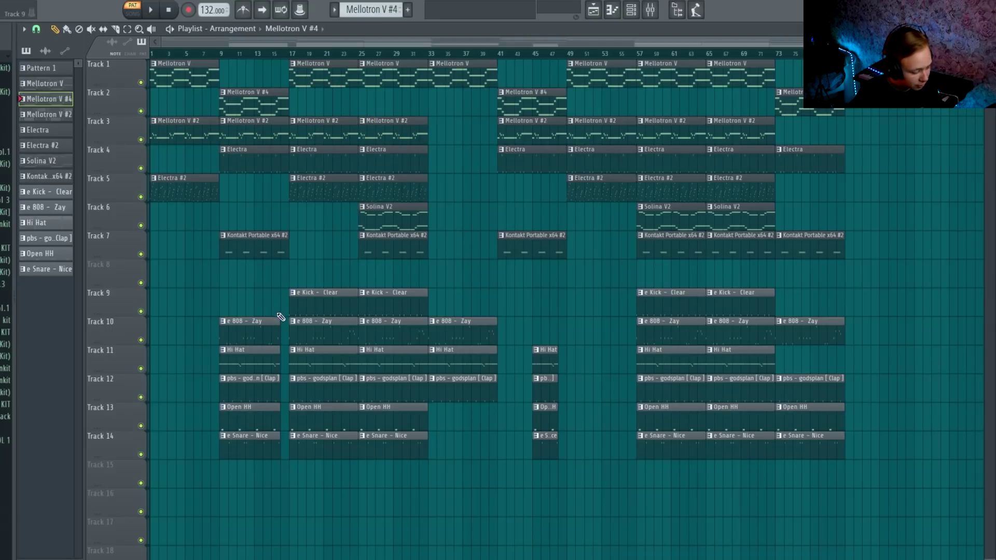
Step: Examine the drum gaps in Tracks 9 to 14 just before bar 17 and across bars 41 to 56
drag(283, 308, 289, 480)
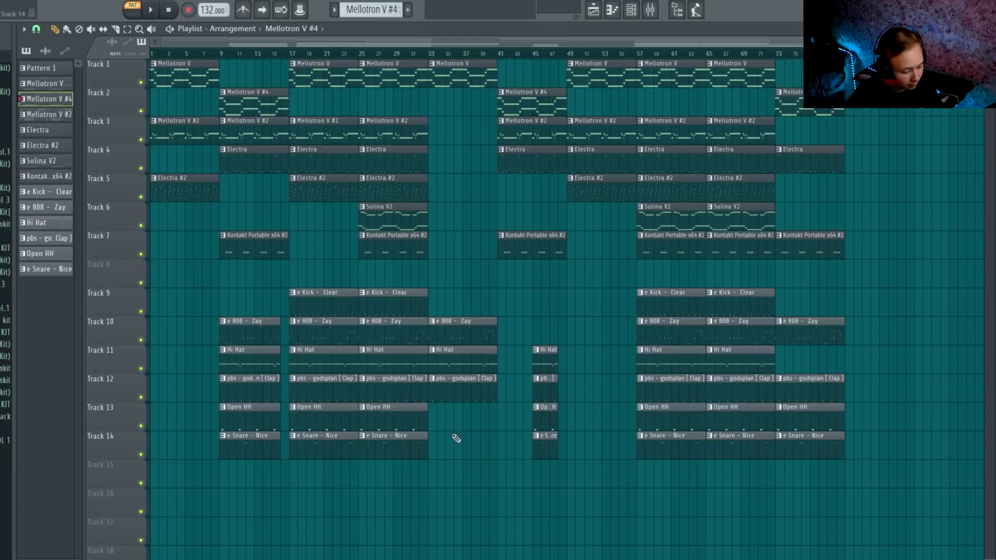
drag(506, 289, 624, 460)
click(467, 220)
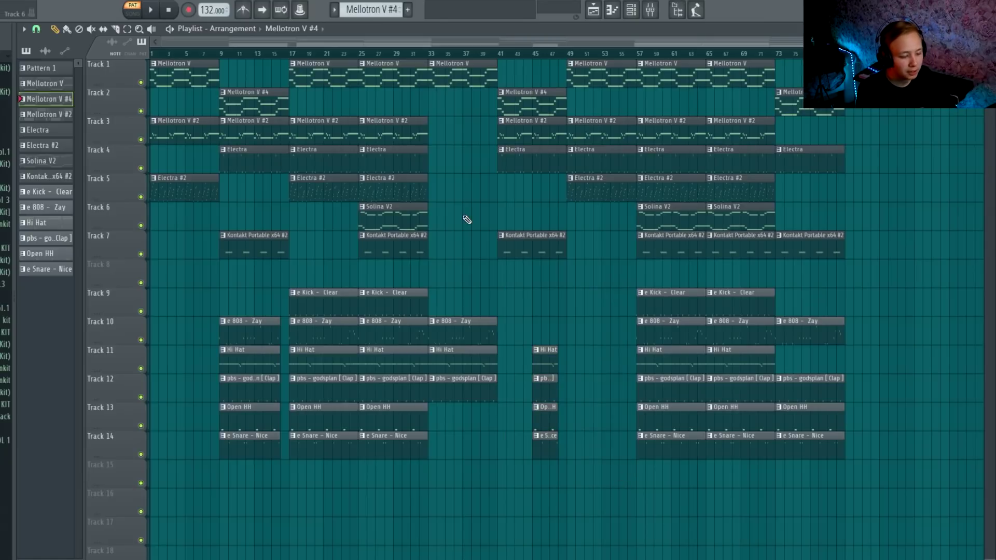